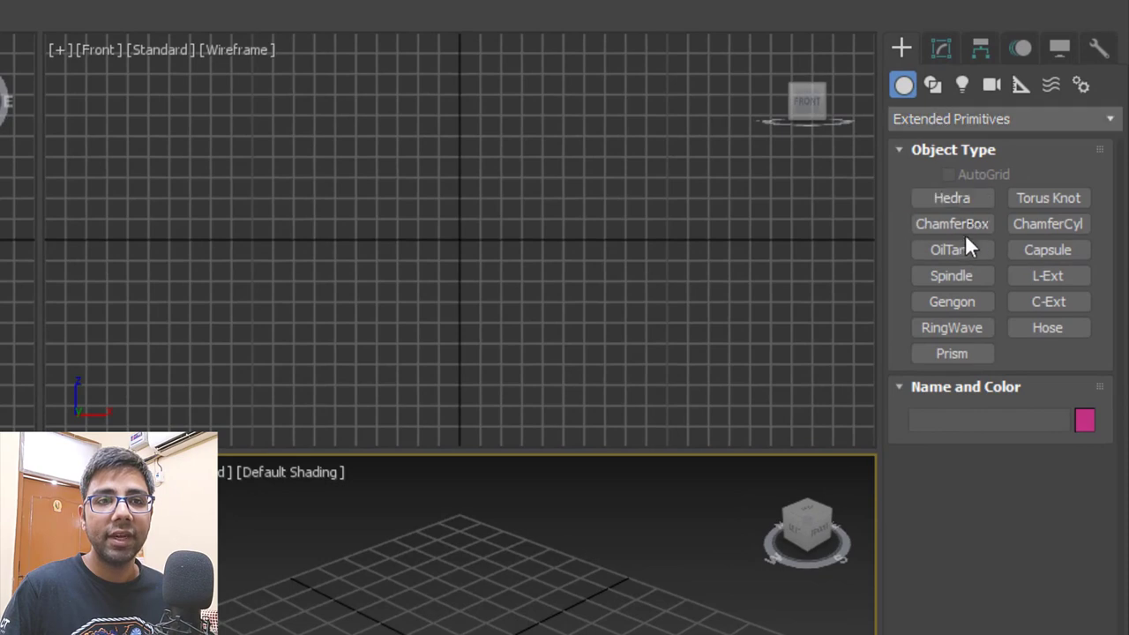
# - Create a ChamferBox in the Top view, about 29 by 233 by 29 inches with a fillet of about 6 inches, and open its parameters
pyautogui.click(954, 222)
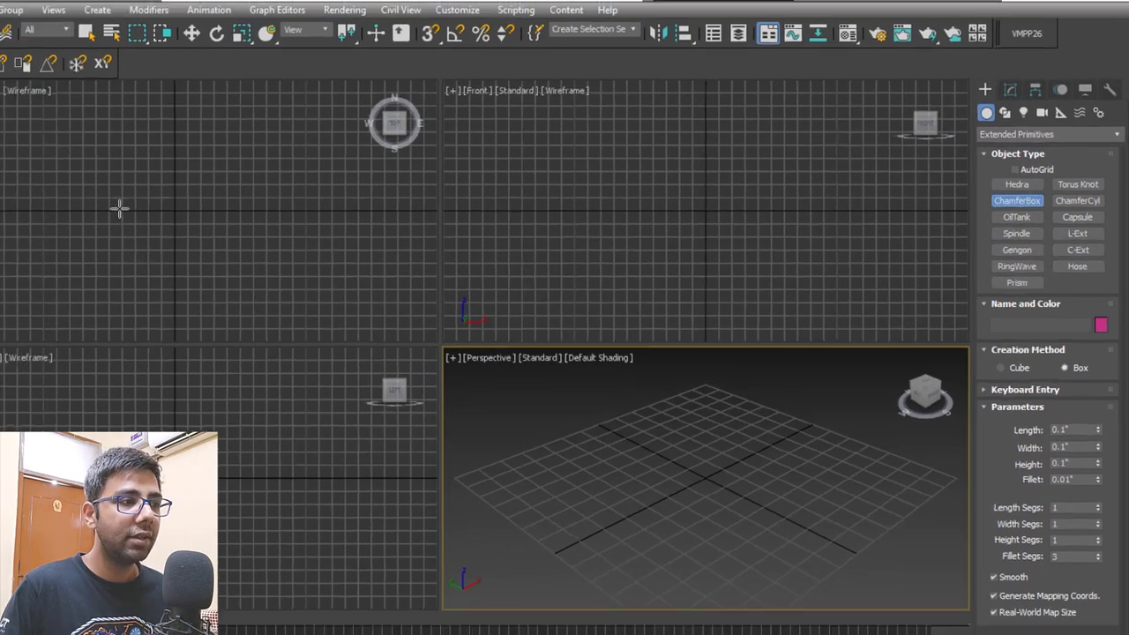
pyautogui.moveTo(163, 176); pyautogui.dragTo(439, 207)
pyautogui.click(436, 180)
pyautogui.click(436, 237)
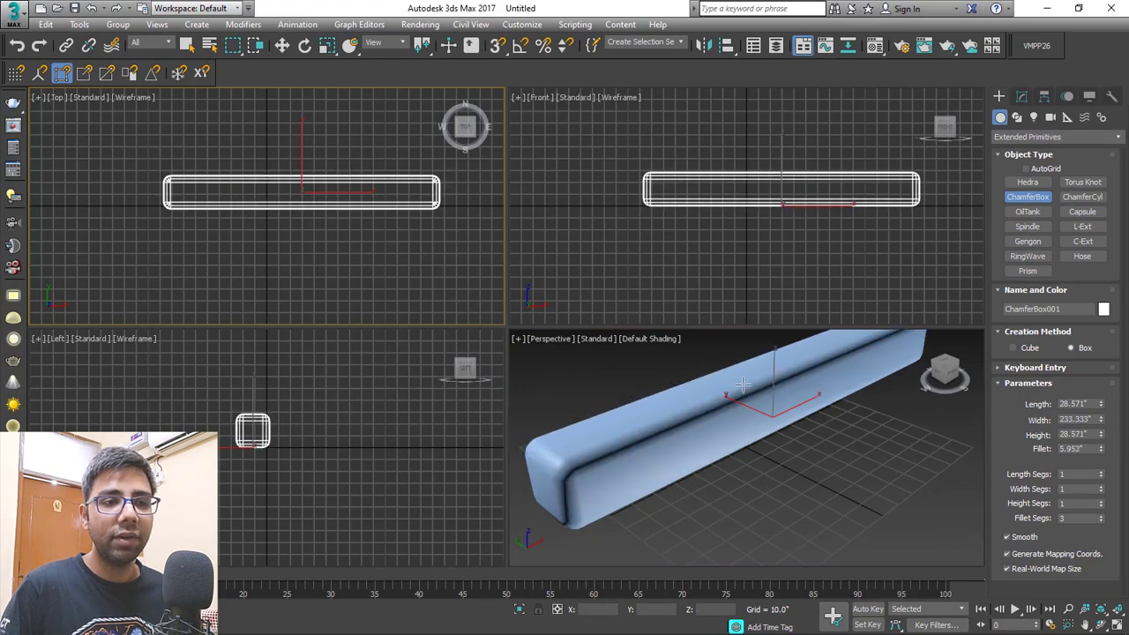
pyautogui.click(1021, 95)
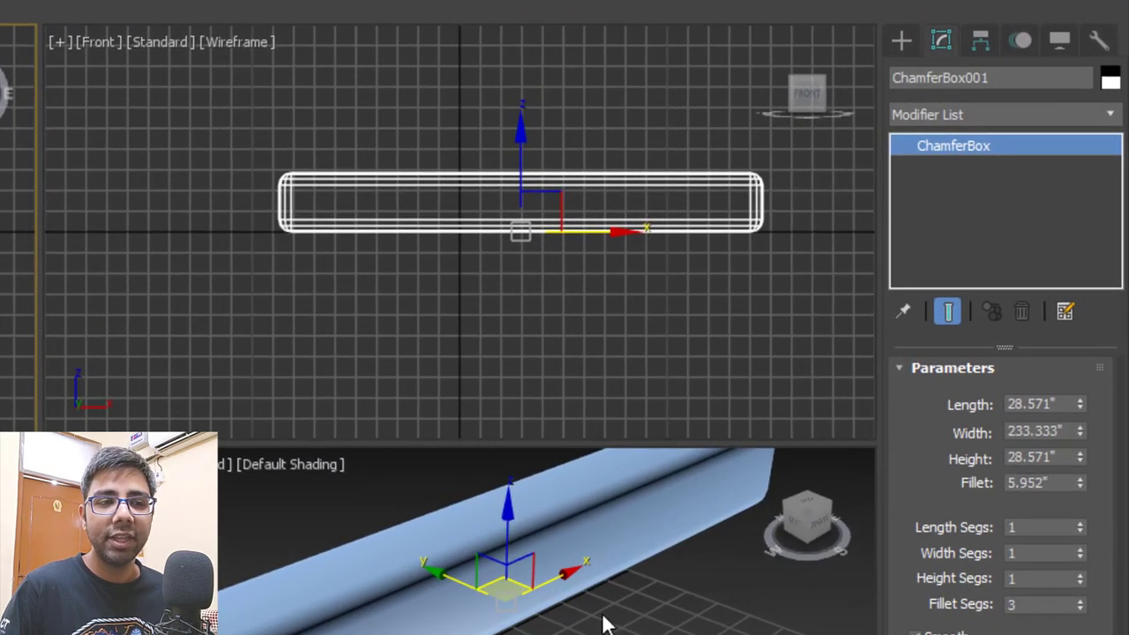
pyautogui.moveTo(605, 625); pyautogui.dragTo(606, 634, button='middle')
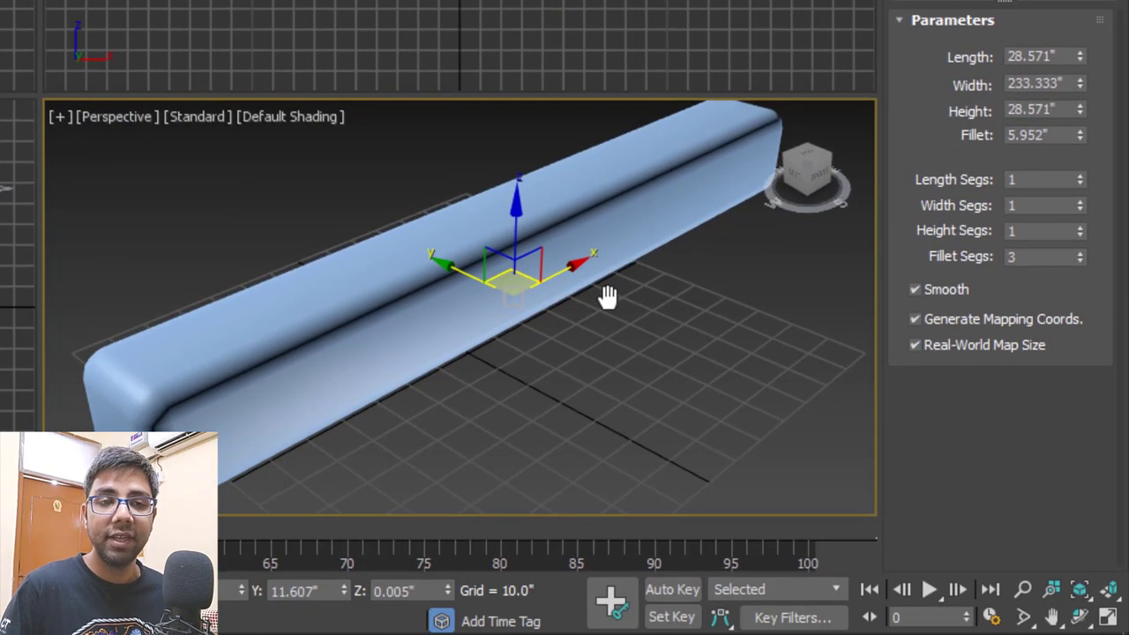
pyautogui.doubleClick(1063, 57)
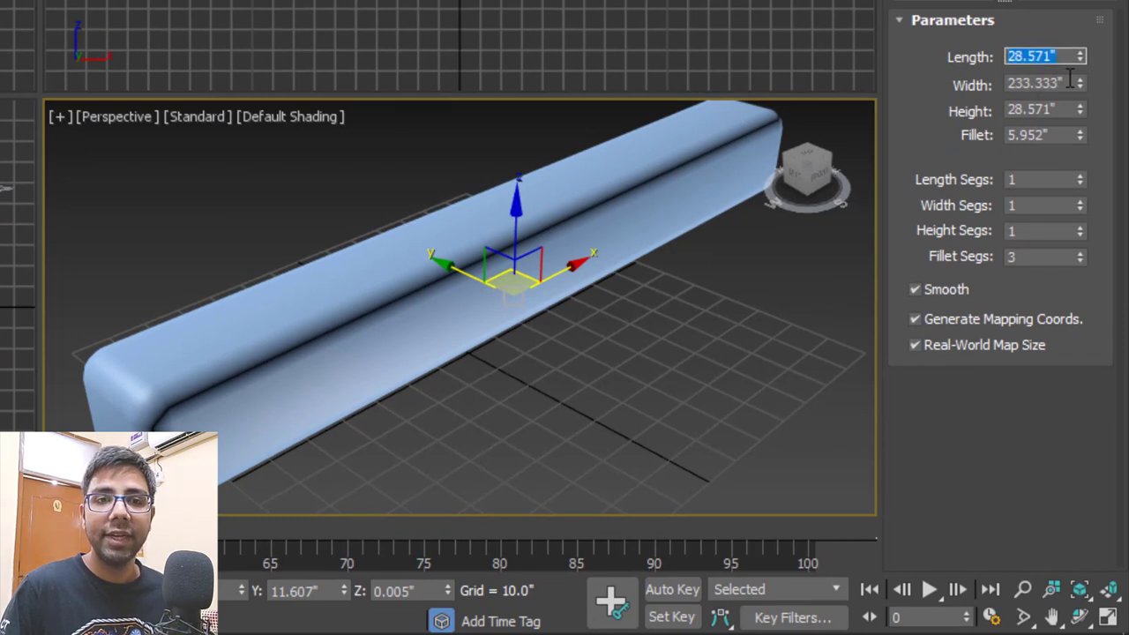
pyautogui.press('Tab')
pyautogui.press('Tab')
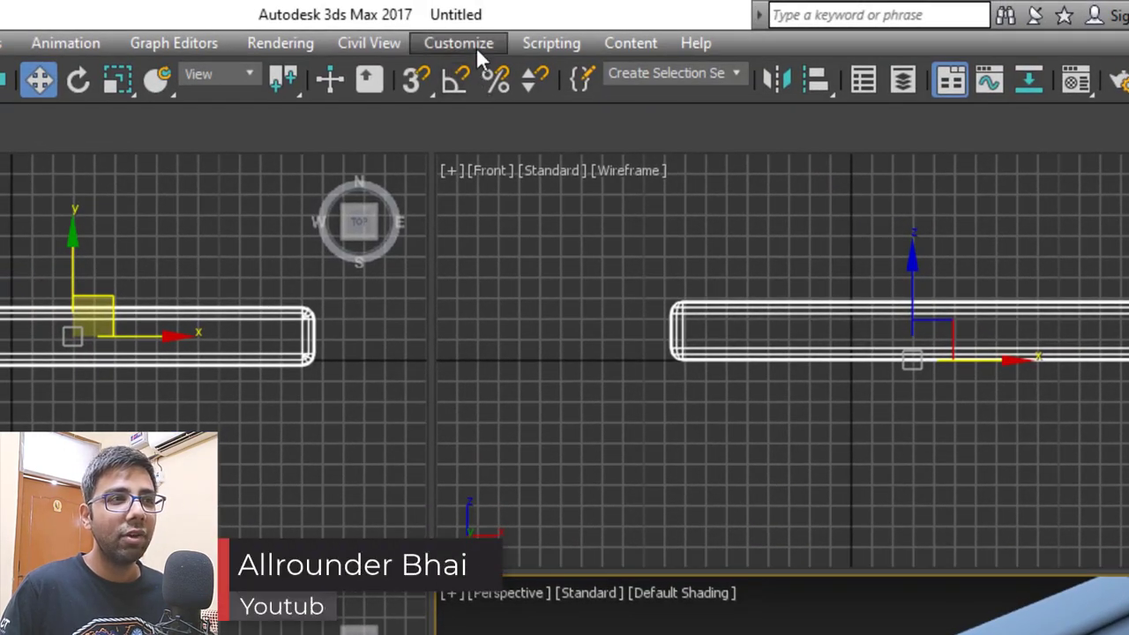
# - Set the display units to US Standard Decimal Inches and the system unit scale to 1 unit = 1.0 inch
pyautogui.click(478, 51)
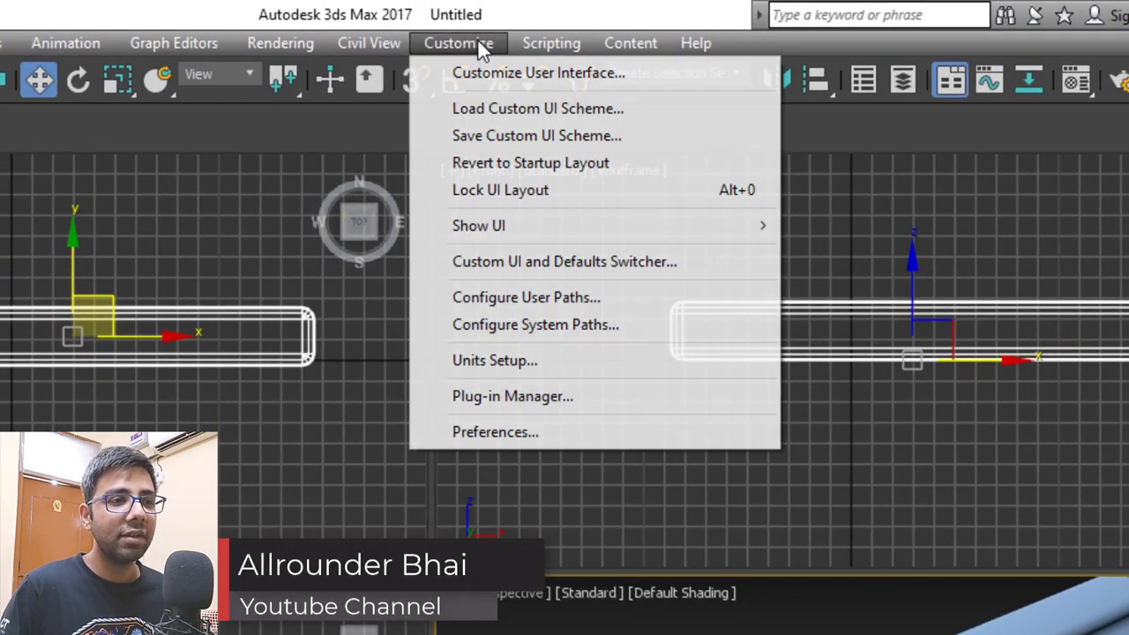
pyautogui.click(542, 361)
pyautogui.moveTo(557, 317); pyautogui.dragTo(687, 114)
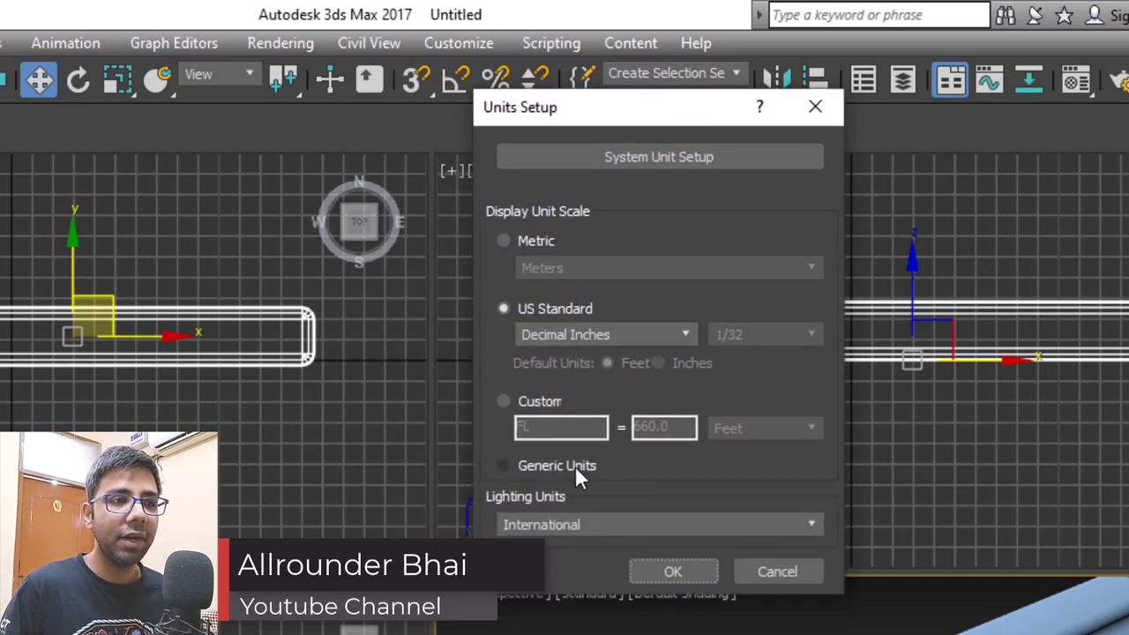
pyautogui.click(580, 334)
pyautogui.click(581, 370)
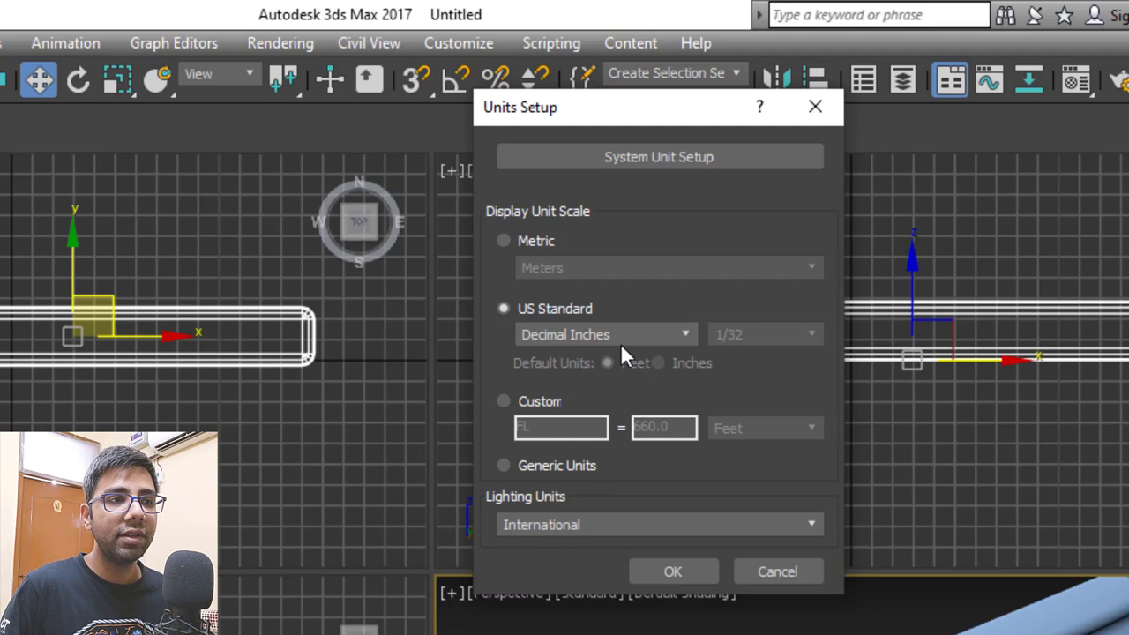
pyautogui.click(678, 160)
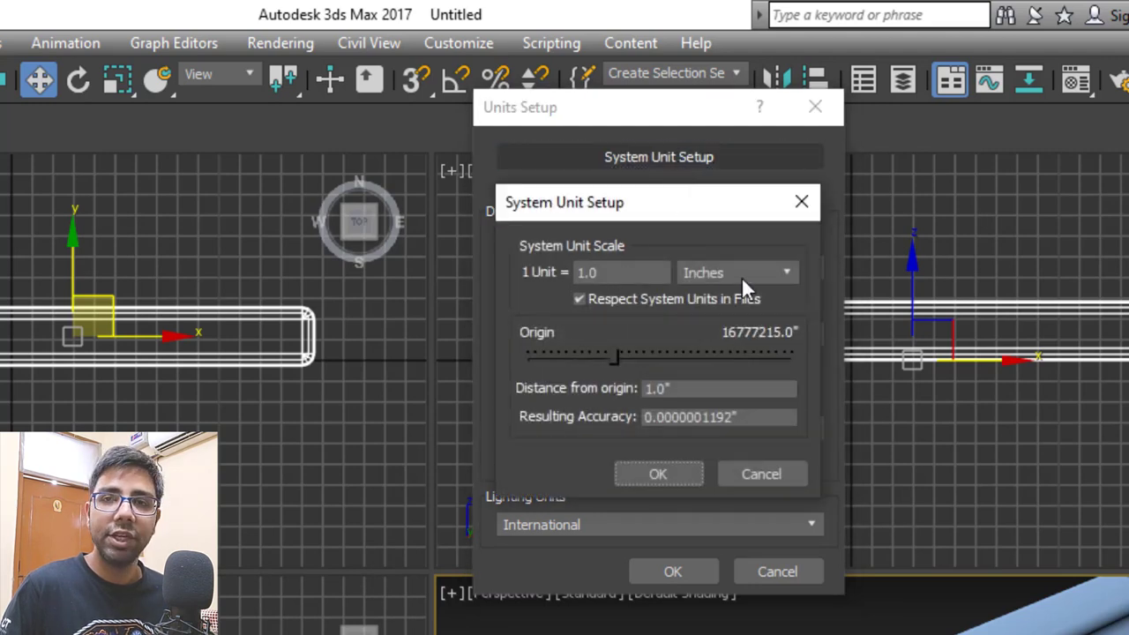
pyautogui.click(689, 473)
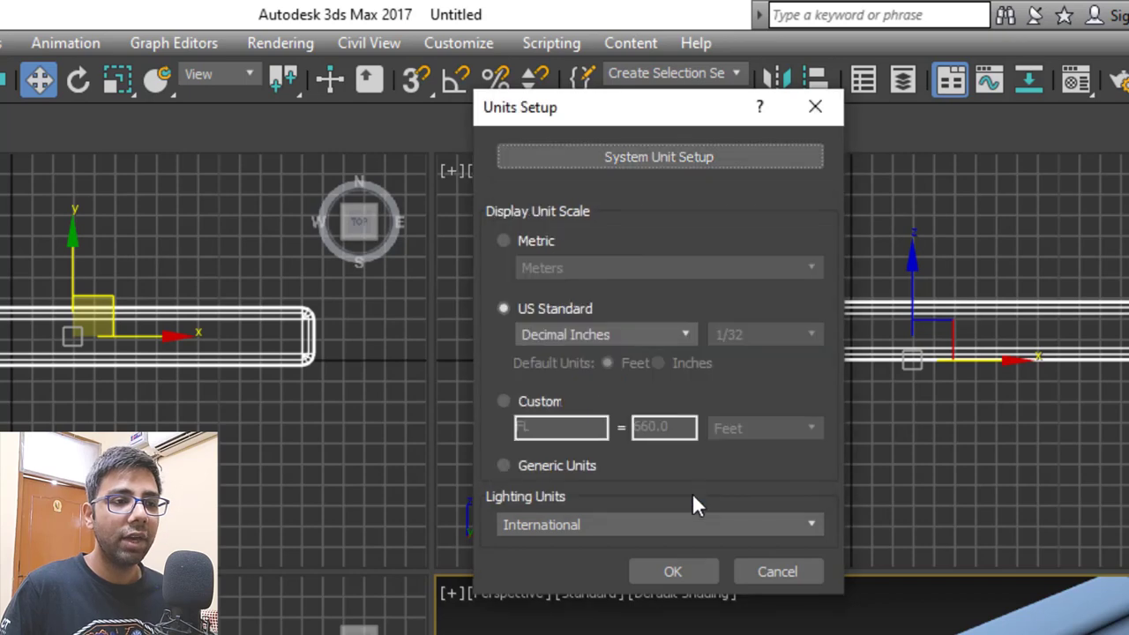
pyautogui.click(682, 567)
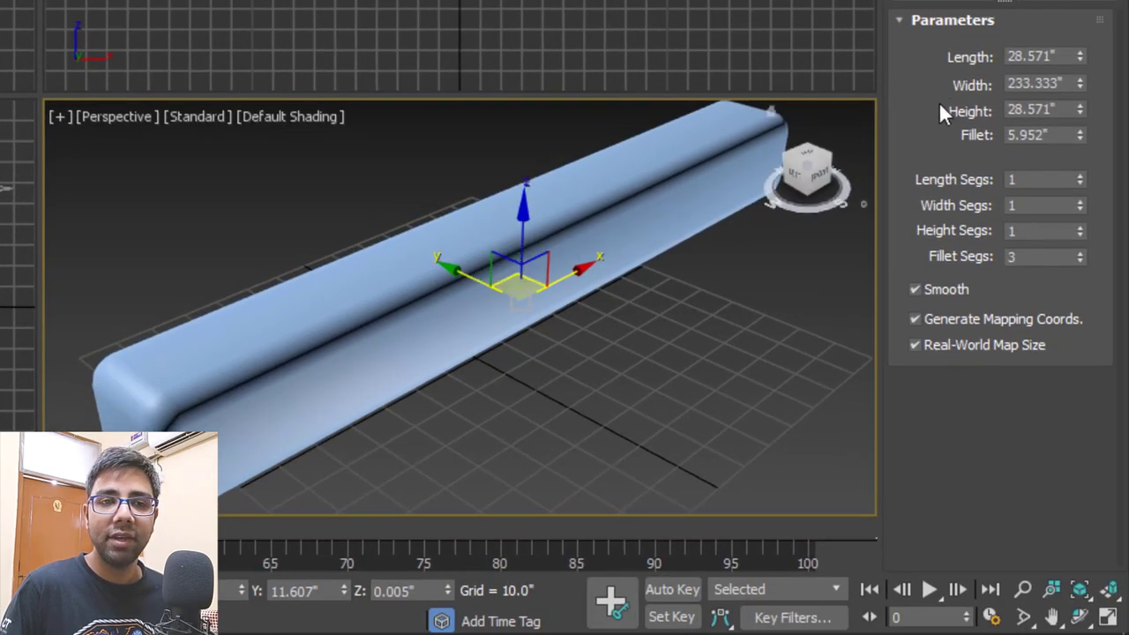
# - Set the chamfer box's length to 2 inches, its width to 96 inches and its height to 36 inches
pyautogui.click(1071, 57)
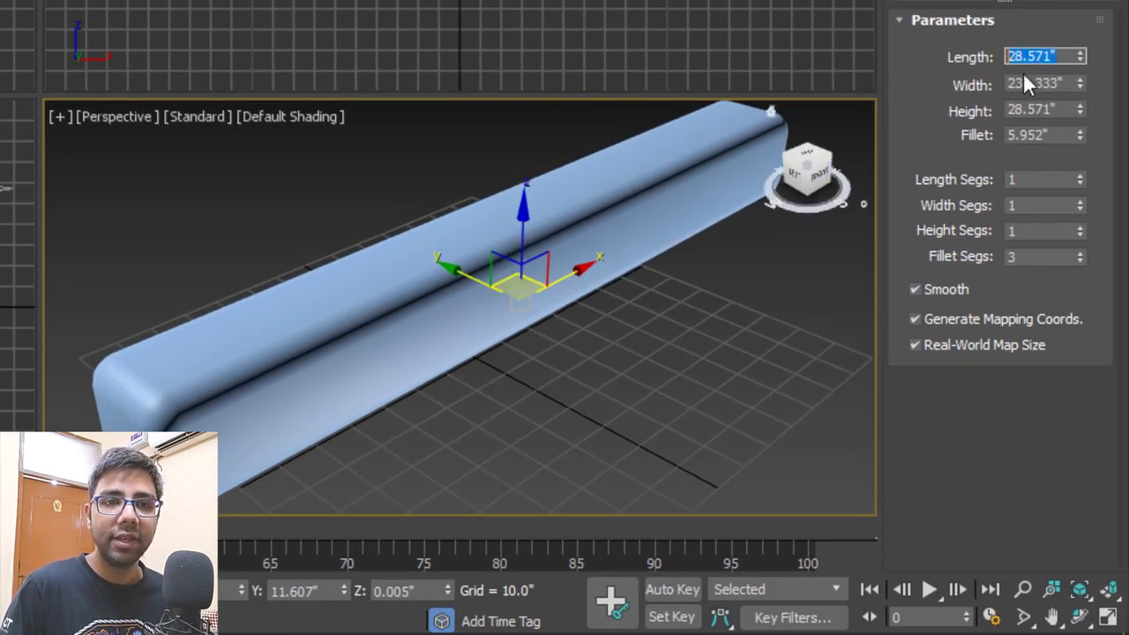
pyautogui.moveTo(1080, 56); pyautogui.dragTo(1109, 90)
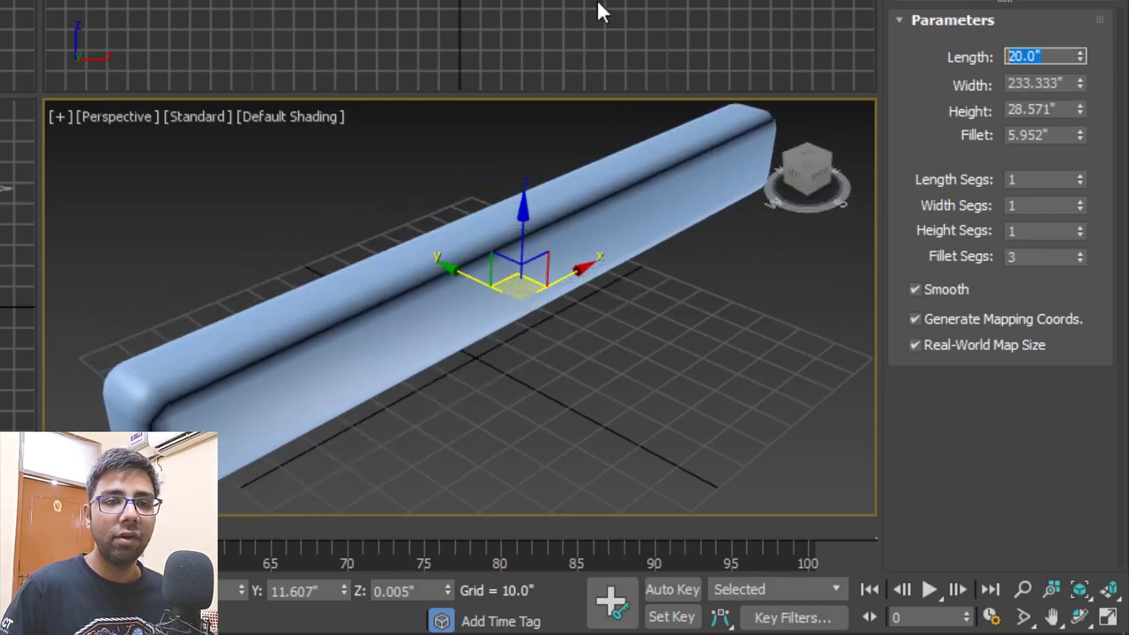
pyautogui.write('2')
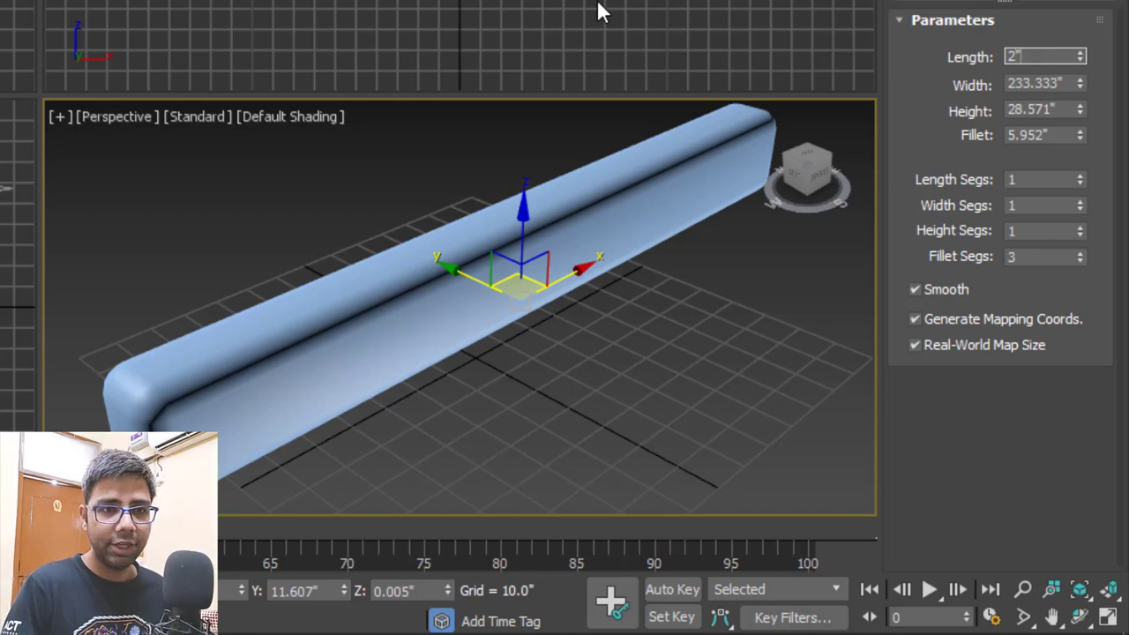
pyautogui.press('Tab')
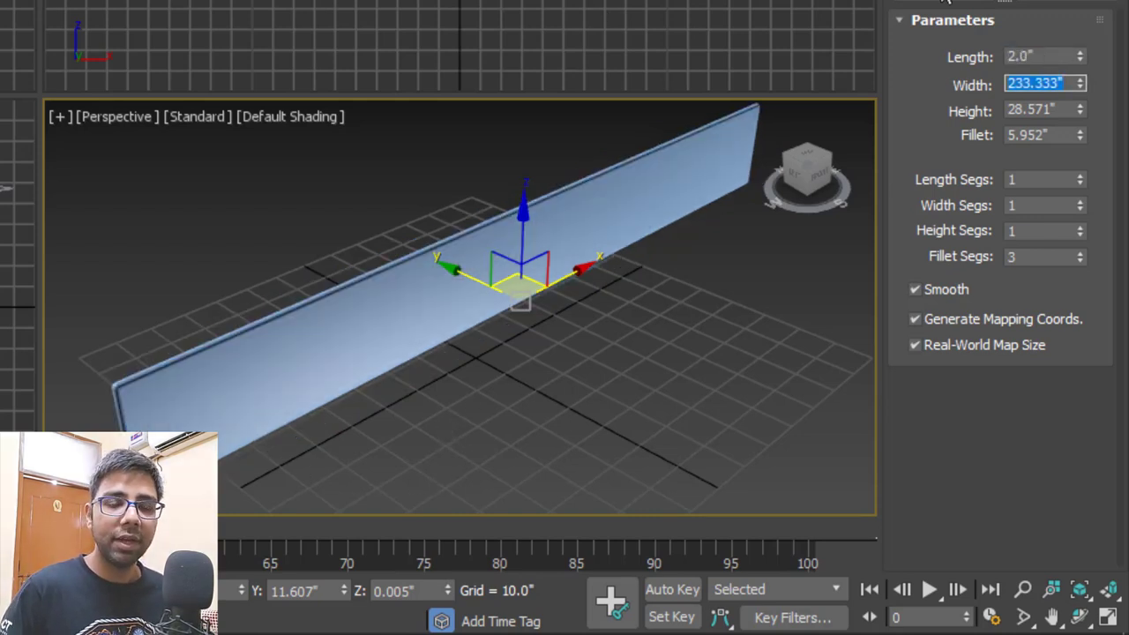
pyautogui.write('96')
pyautogui.press('Tab')
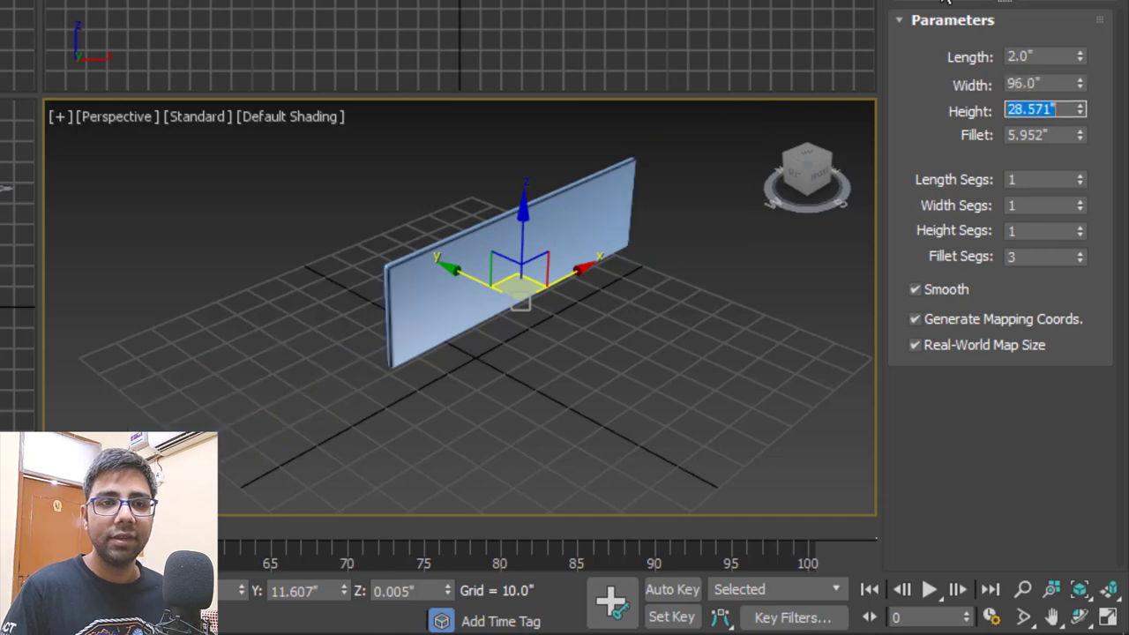
pyautogui.scroll(3, 565, 254)
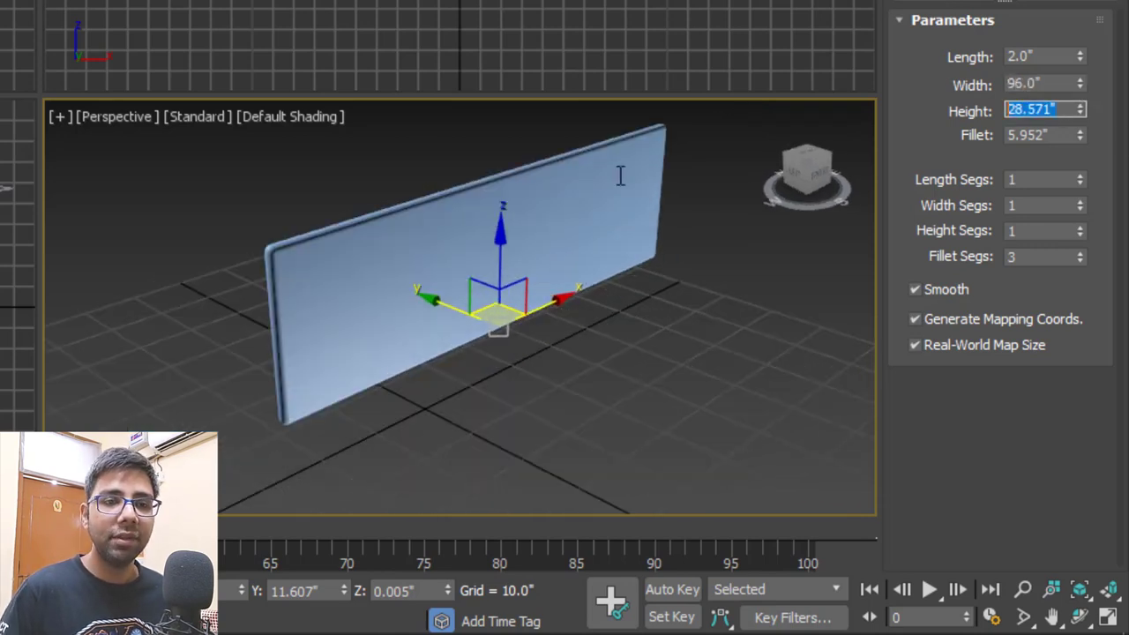
pyautogui.write('36')
pyautogui.press('Tab')
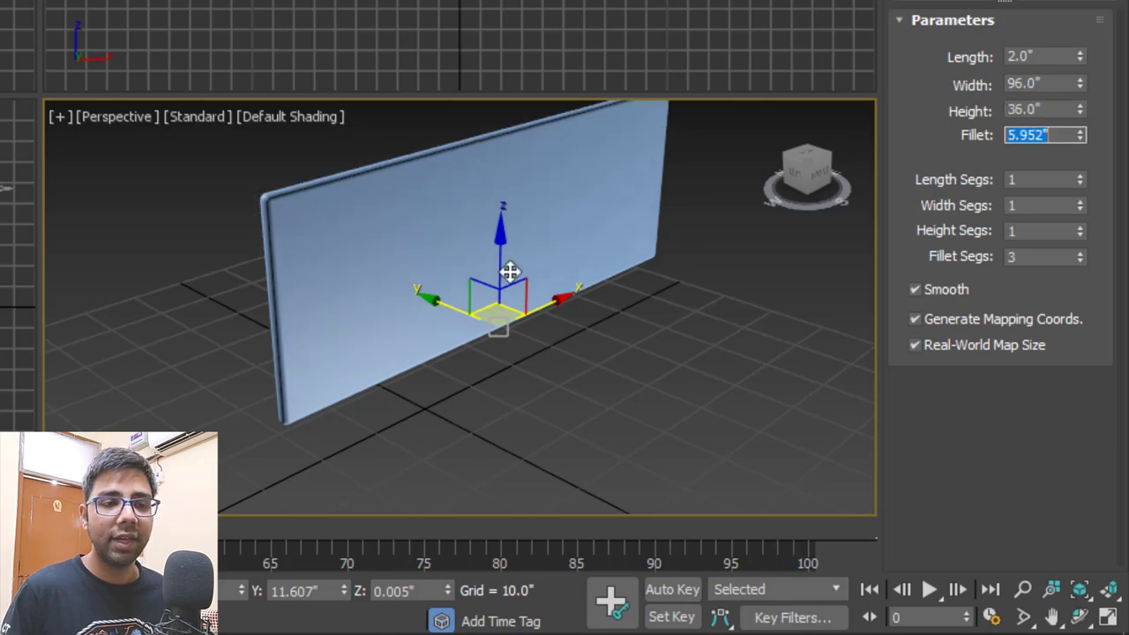
# - Set the board's fillet to 0.25 inches and inspect its rounded corner up close
pyautogui.keyDown('alt'); pyautogui.moveTo(530, 295); pyautogui.dragTo(670, 221, button='middle'); pyautogui.keyUp('alt')
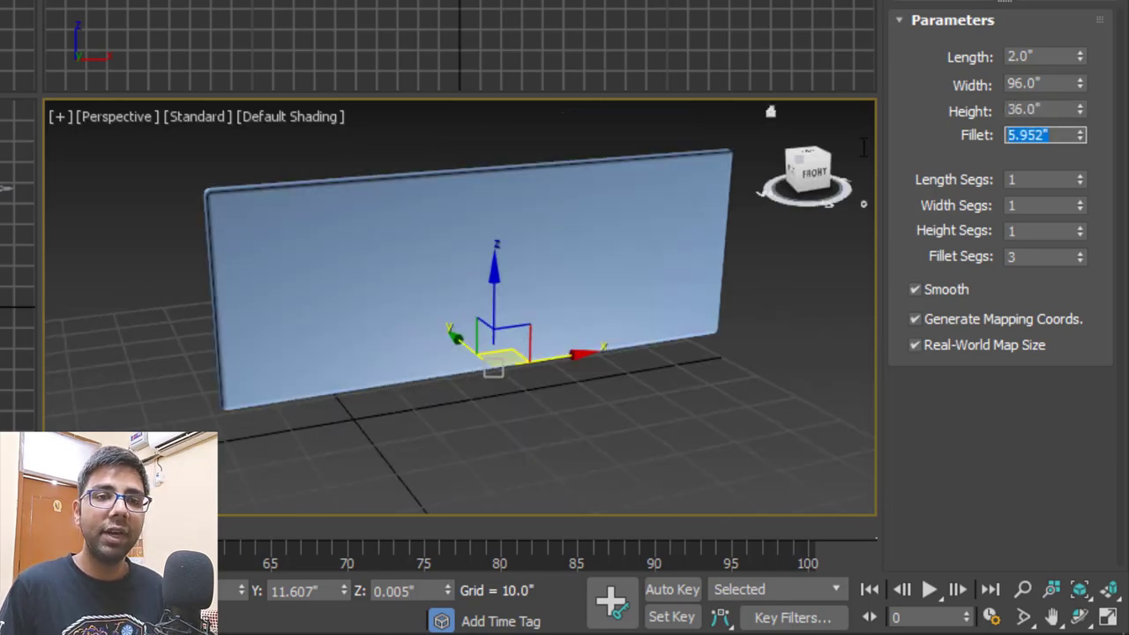
pyautogui.write('0.')
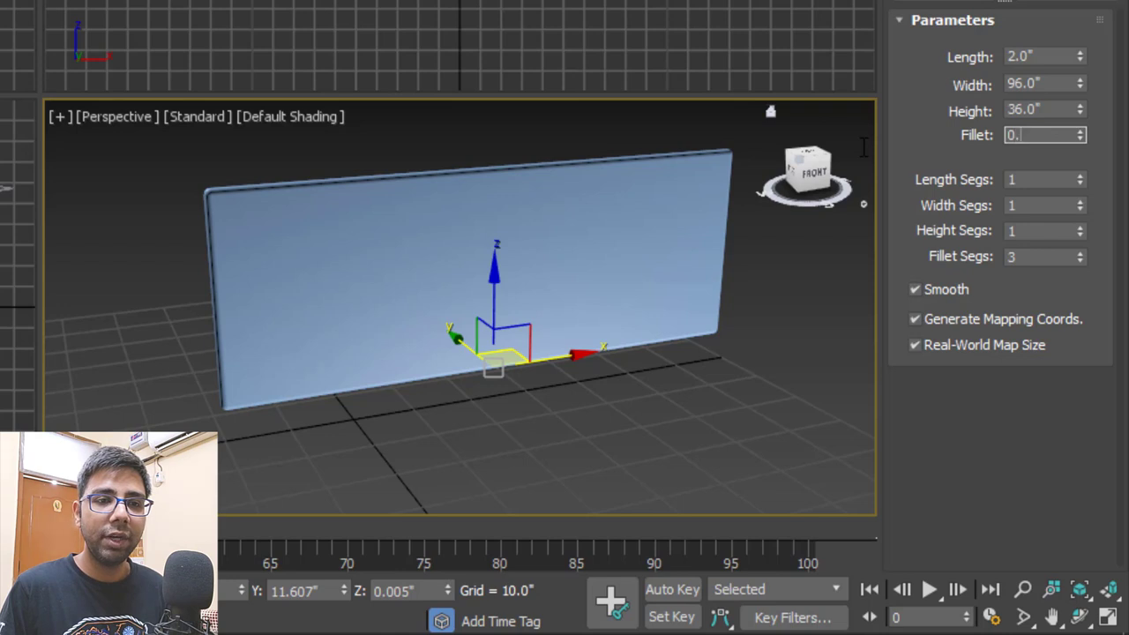
pyautogui.write('25')
pyautogui.press('Return')
pyautogui.scroll(5, 344, 338)
pyautogui.keyDown('alt'); pyautogui.moveTo(275, 294); pyautogui.dragTo(338, 327, button='middle'); pyautogui.keyUp('alt')
# - Reduce the board's fillet to 0.2 inches and check the resulting edges from several angles
pyautogui.click(1064, 136)
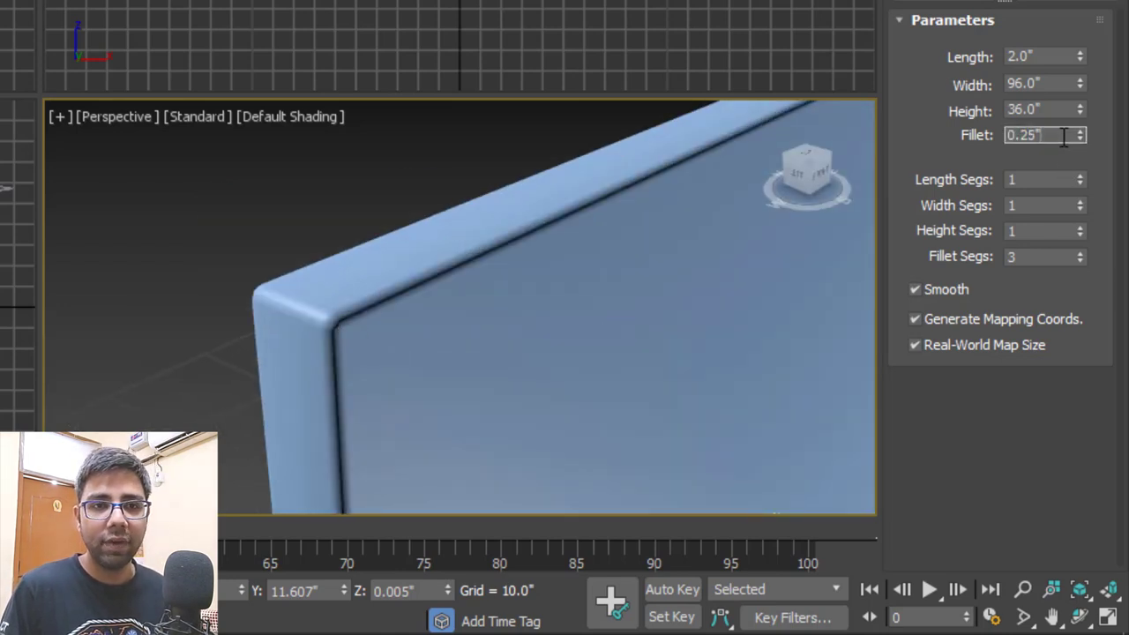
pyautogui.press('Return')
pyautogui.keyDown('alt'); pyautogui.moveTo(675, 277); pyautogui.dragTo(383, 225, button='middle'); pyautogui.keyUp('alt')
pyautogui.scroll(-5, 486, 317)
pyautogui.moveTo(485, 317); pyautogui.dragTo(599, 306, button='middle')
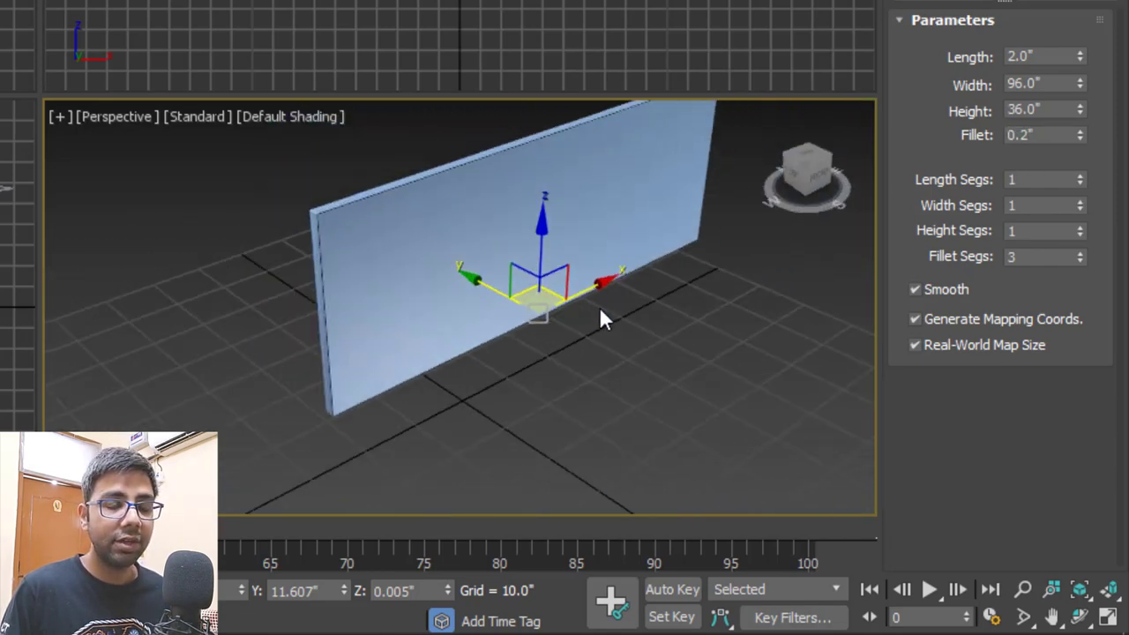
pyautogui.scroll(6, 345, 194)
pyautogui.scroll(-5, 288, 201)
pyautogui.keyDown('alt'); pyautogui.moveTo(303, 179); pyautogui.dragTo(564, 256, button='middle'); pyautogui.keyUp('alt')
pyautogui.scroll(4, 564, 256)
# - Place a Text spline in the Front view just above the board, near its middle
pyautogui.scroll(7, 459, 46)
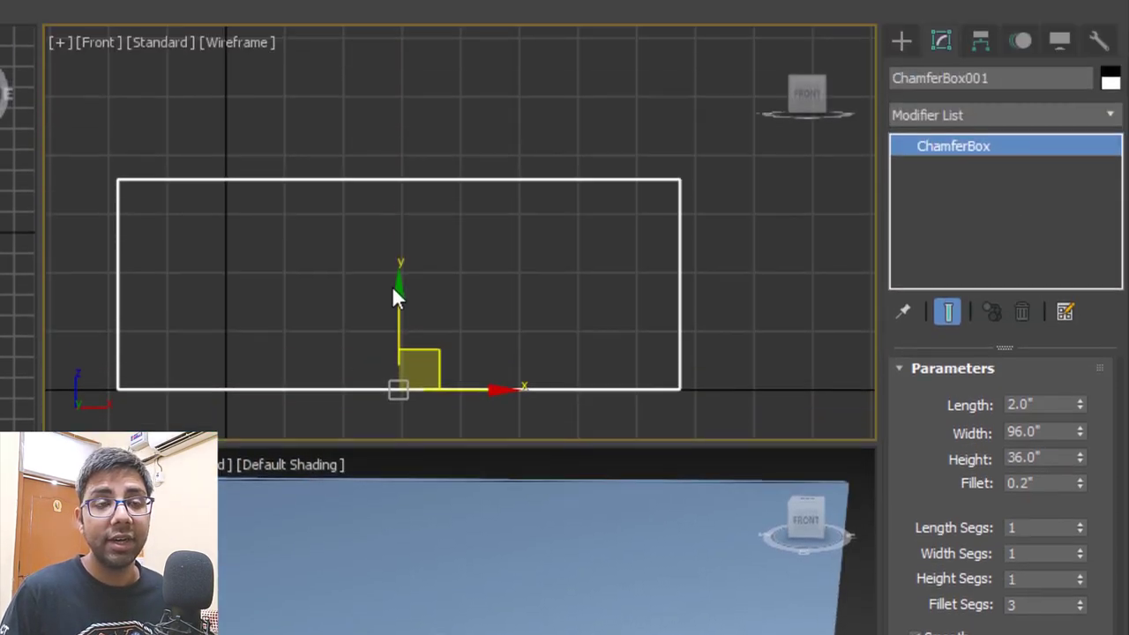
pyautogui.click(900, 42)
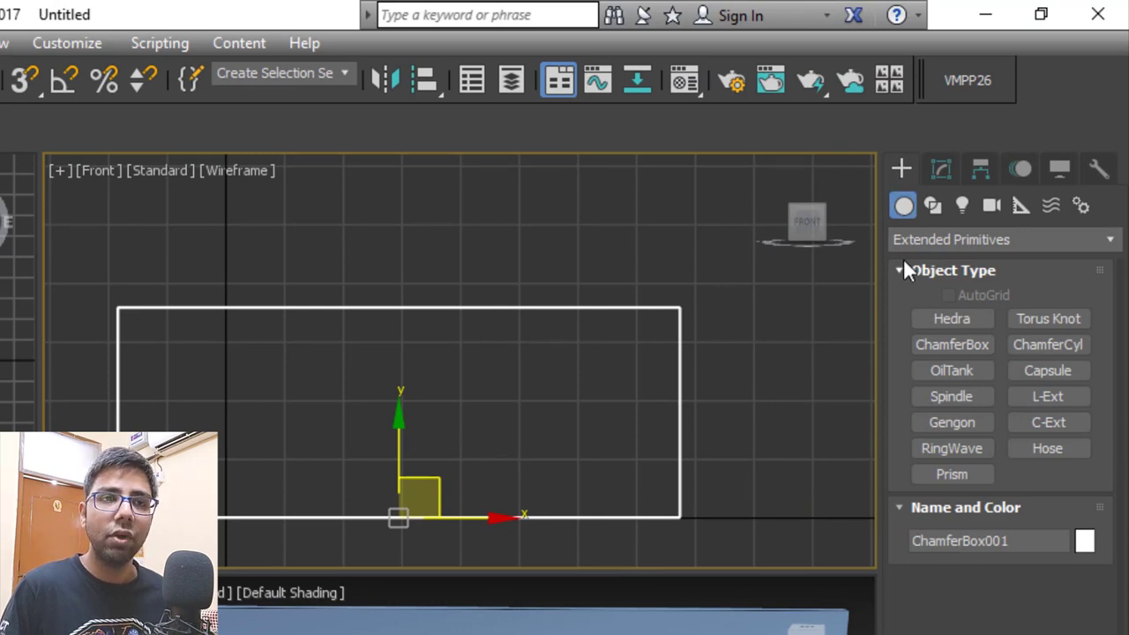
pyautogui.click(932, 235)
pyautogui.click(926, 231)
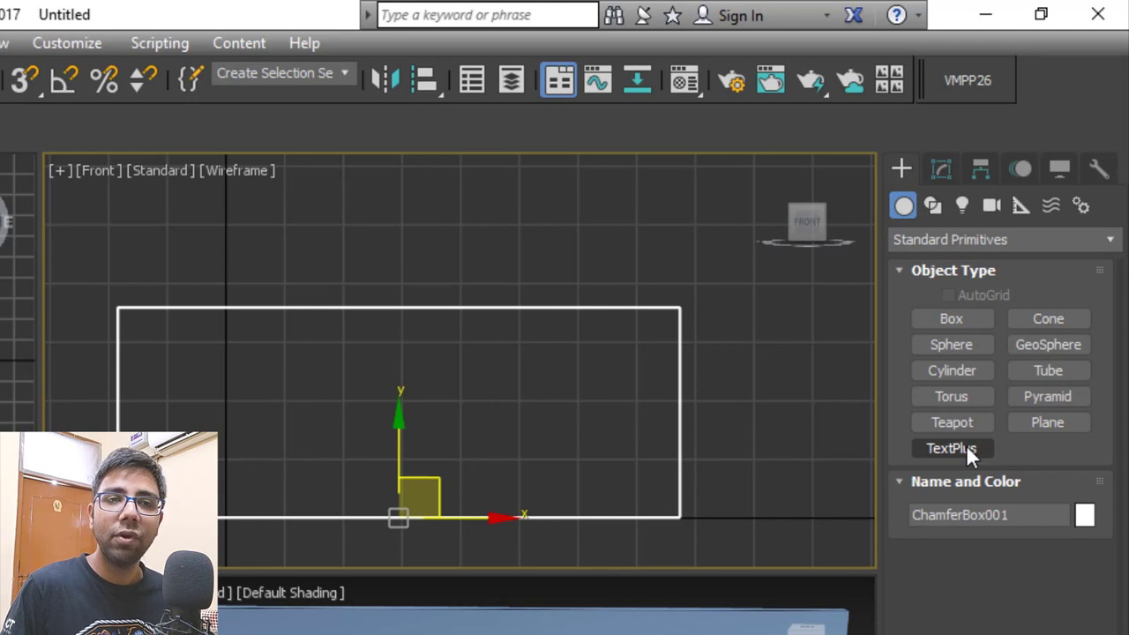
pyautogui.click(933, 206)
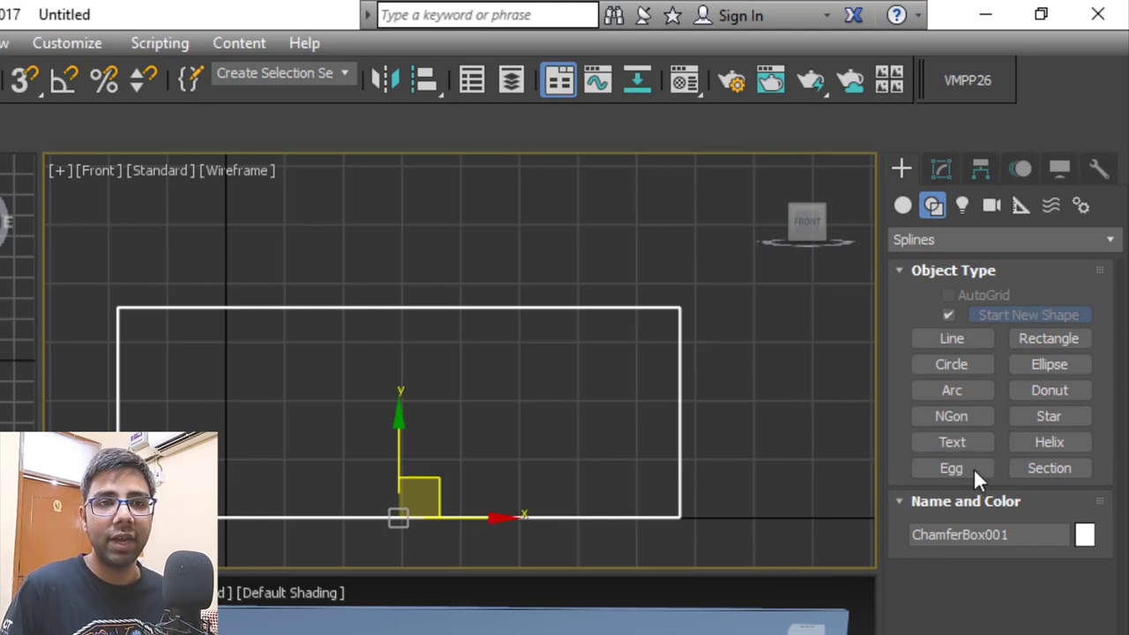
pyautogui.click(971, 444)
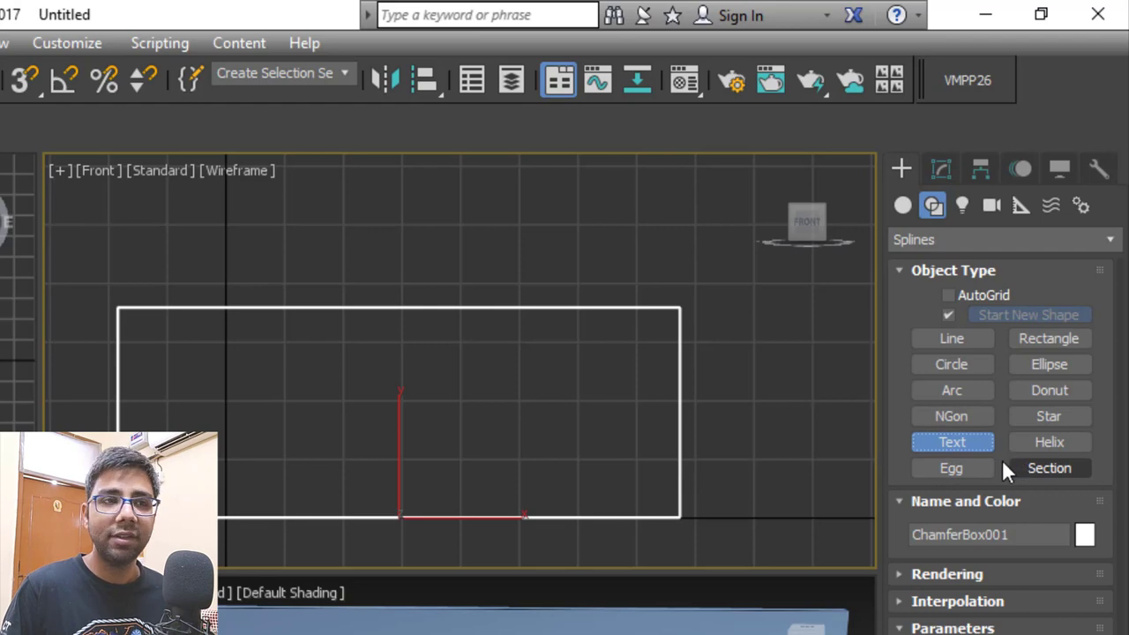
pyautogui.click(441, 292)
pyautogui.scroll(-4, 423, 391)
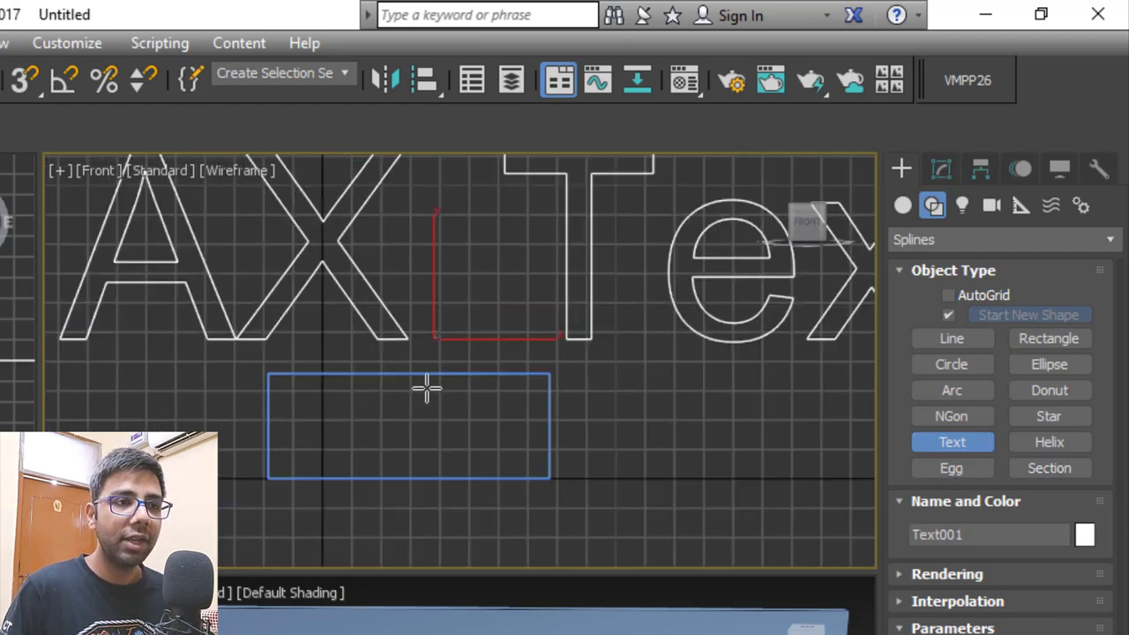
pyautogui.scroll(3, 469, 371)
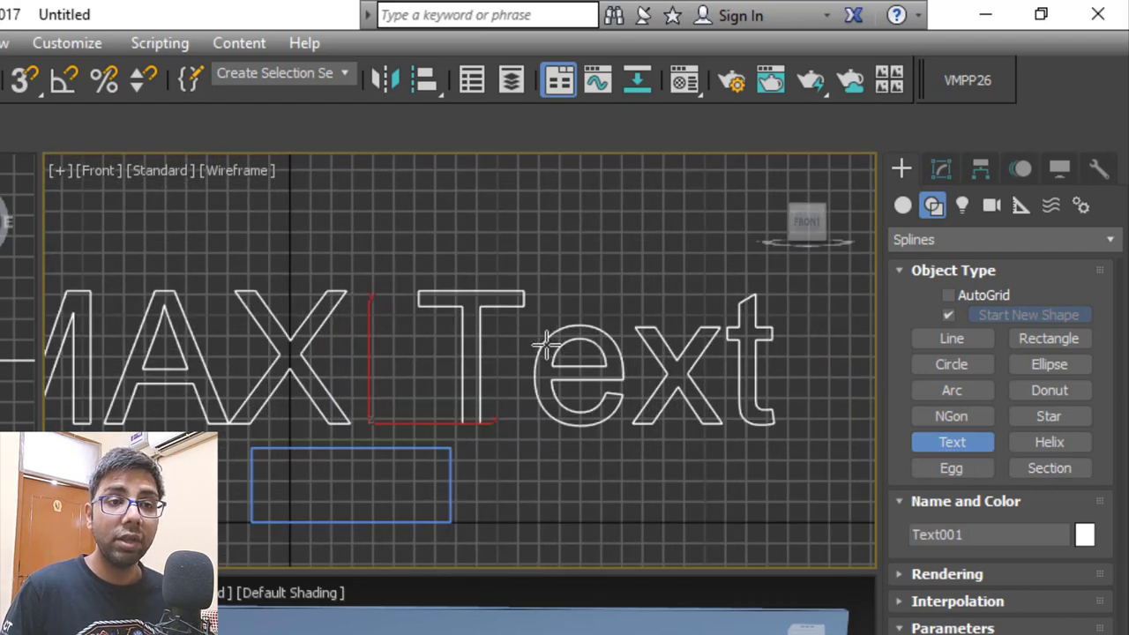
pyautogui.scroll(-2, 565, 353)
pyautogui.moveTo(551, 366); pyautogui.dragTo(594, 332, button='middle')
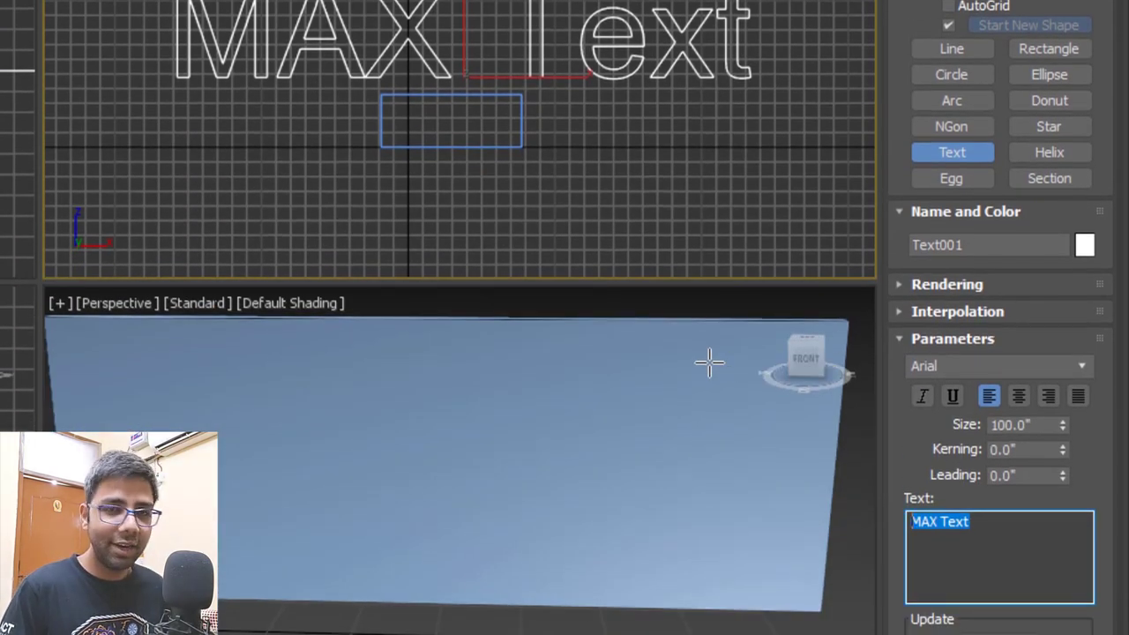
# - Replace the default wording of the text spline with "Allrounder" and finish creating it
pyautogui.write('Allrou')
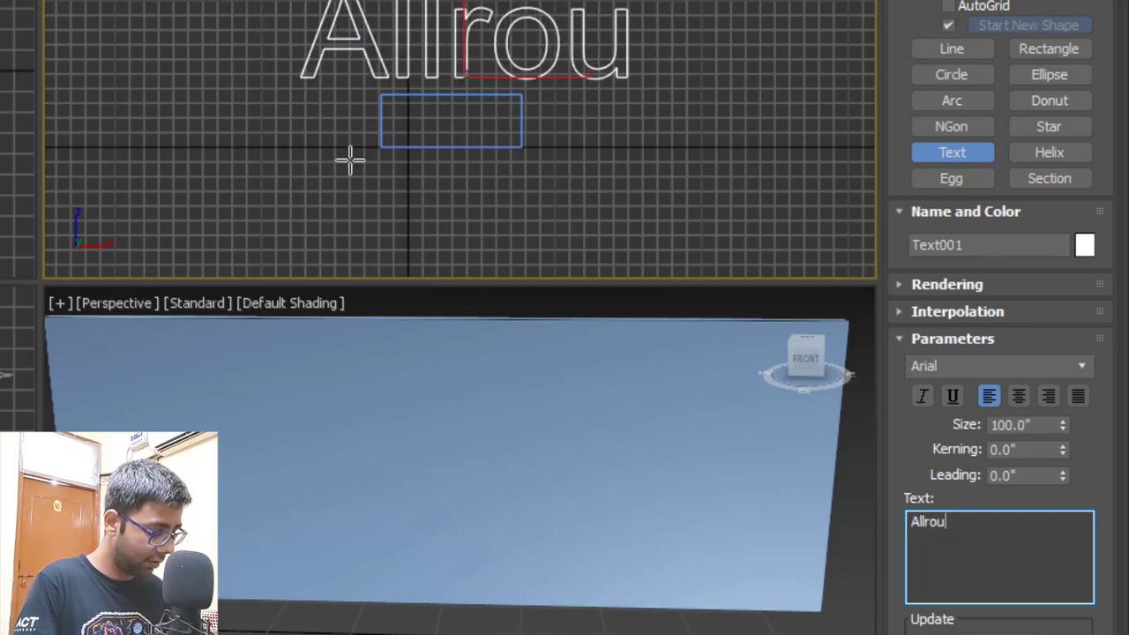
pyautogui.write('nder')
pyautogui.rightClick(479, 100)
pyautogui.moveTo(478, 101)
pyautogui.mouseDown(button='middle')
pyautogui.moveTo(489, 134)
pyautogui.moveTo(496, 105)
pyautogui.mouseUp(button='middle')
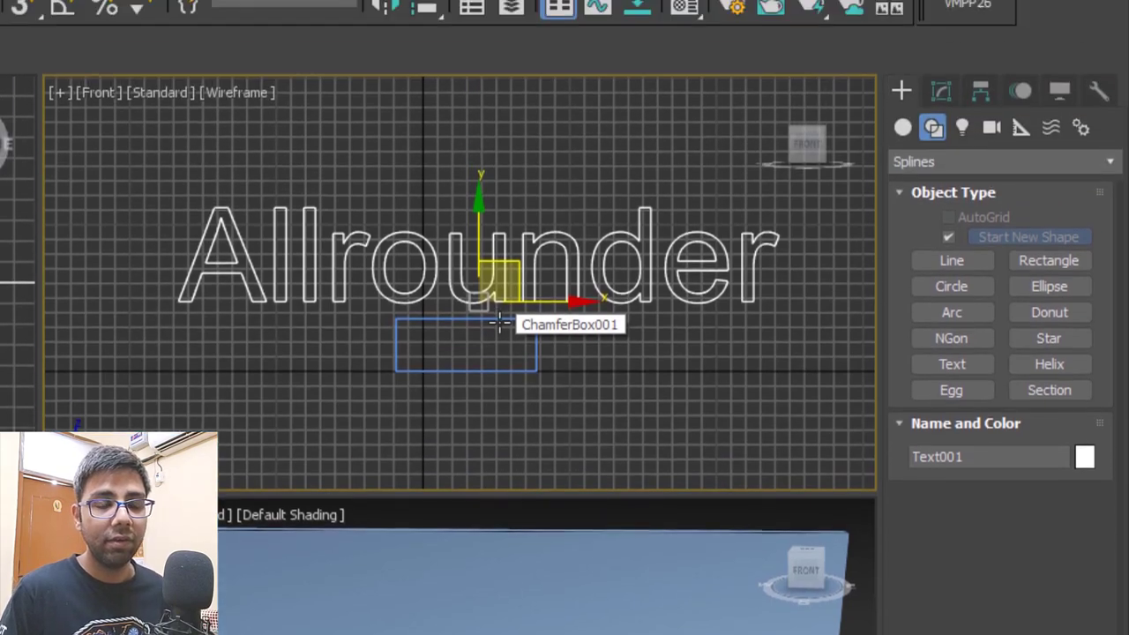
# - Set the Allrounder text's size to 12 inches
pyautogui.click(941, 91)
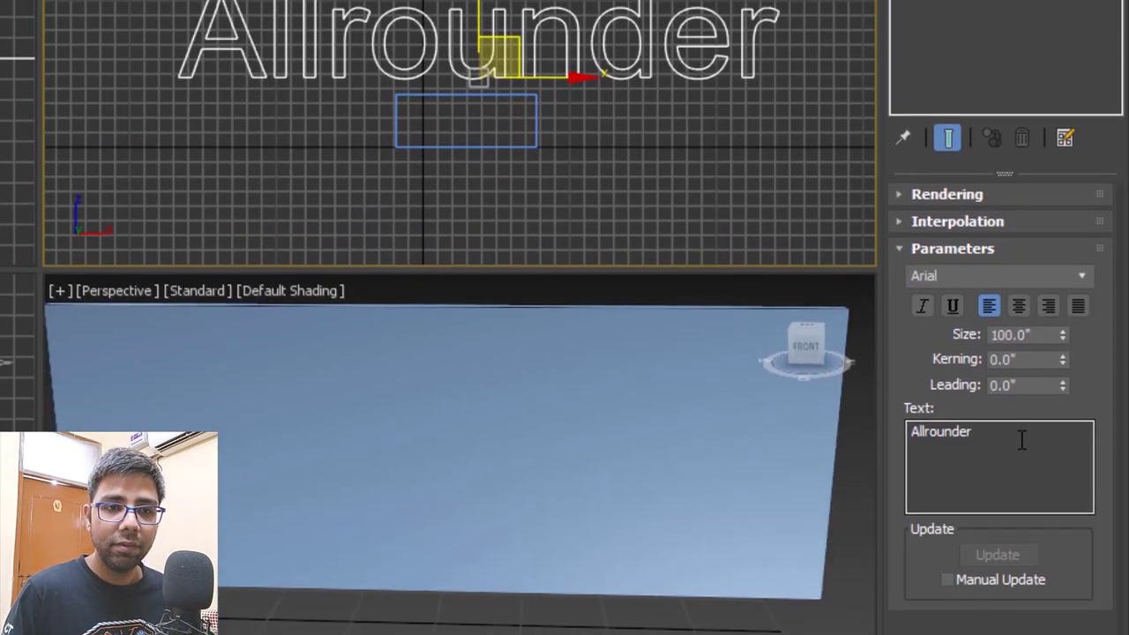
pyautogui.moveTo(1021, 439); pyautogui.dragTo(899, 445)
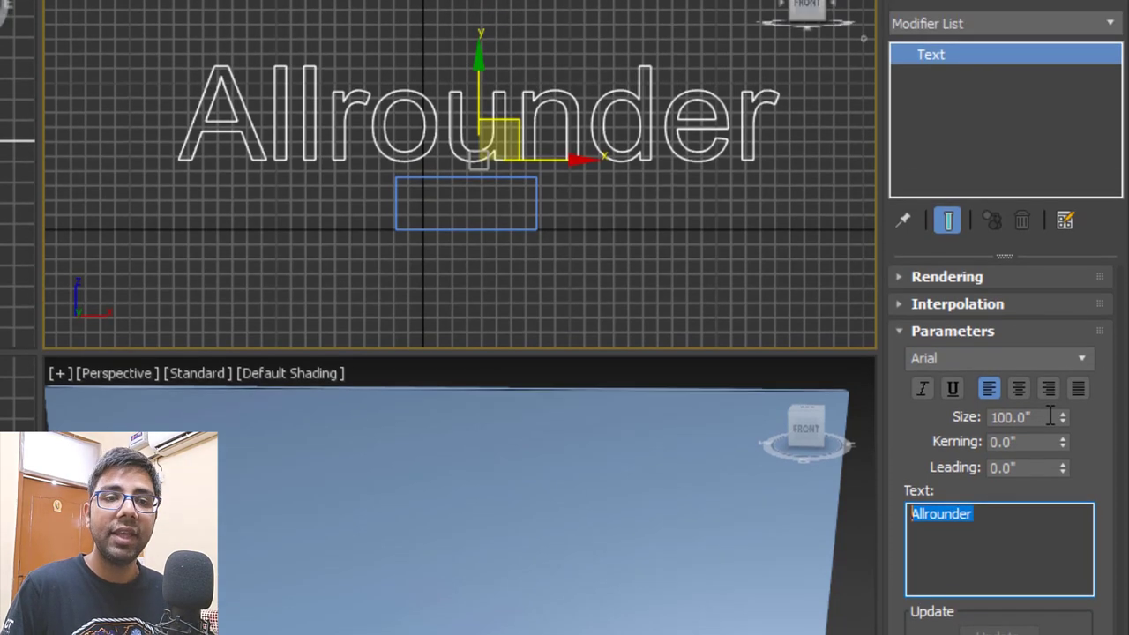
pyautogui.click(1050, 424)
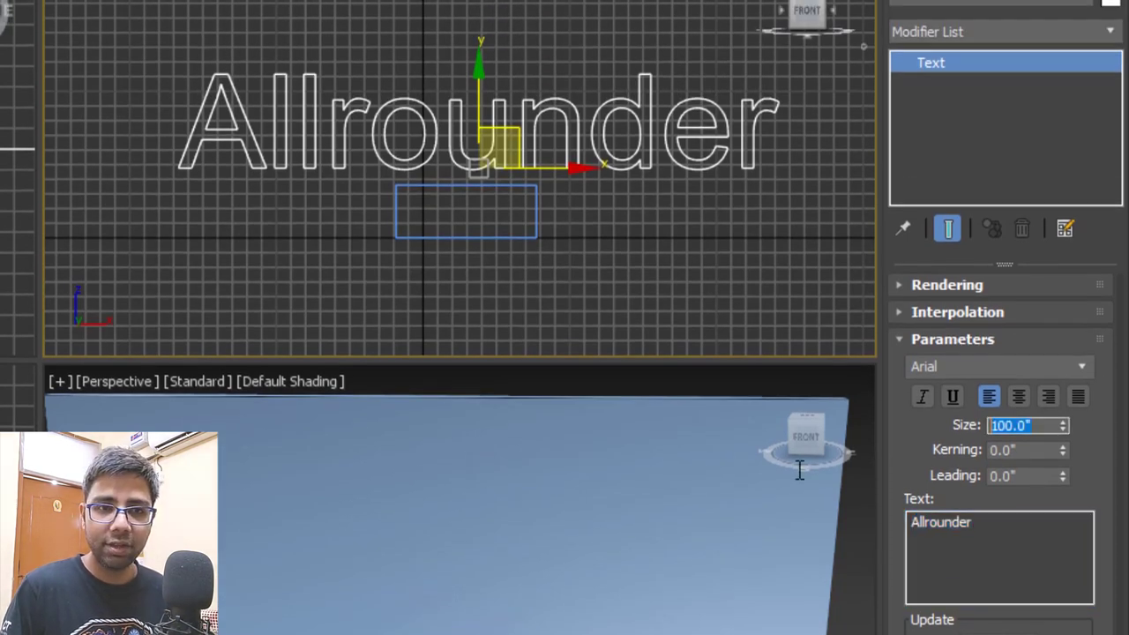
pyautogui.write('12')
pyautogui.press('Return')
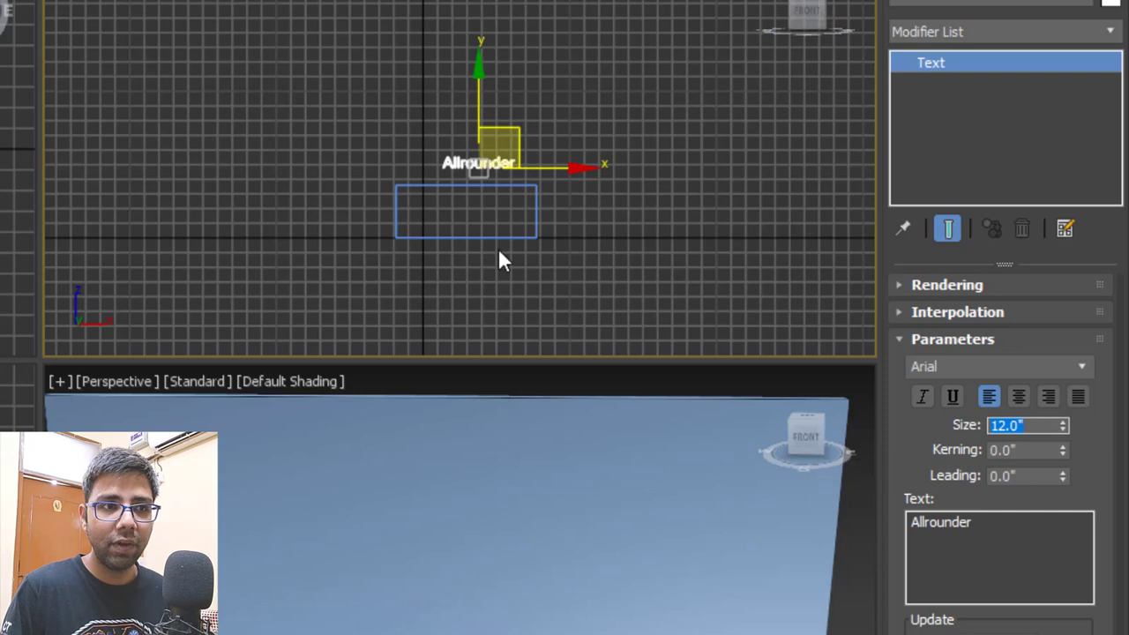
# - Increase the Allrounder text's size to 18 inches
pyautogui.scroll(5, 498, 251)
pyautogui.write('18')
pyautogui.press('Return')
pyautogui.moveTo(657, 231); pyautogui.dragTo(674, 262, button='middle')
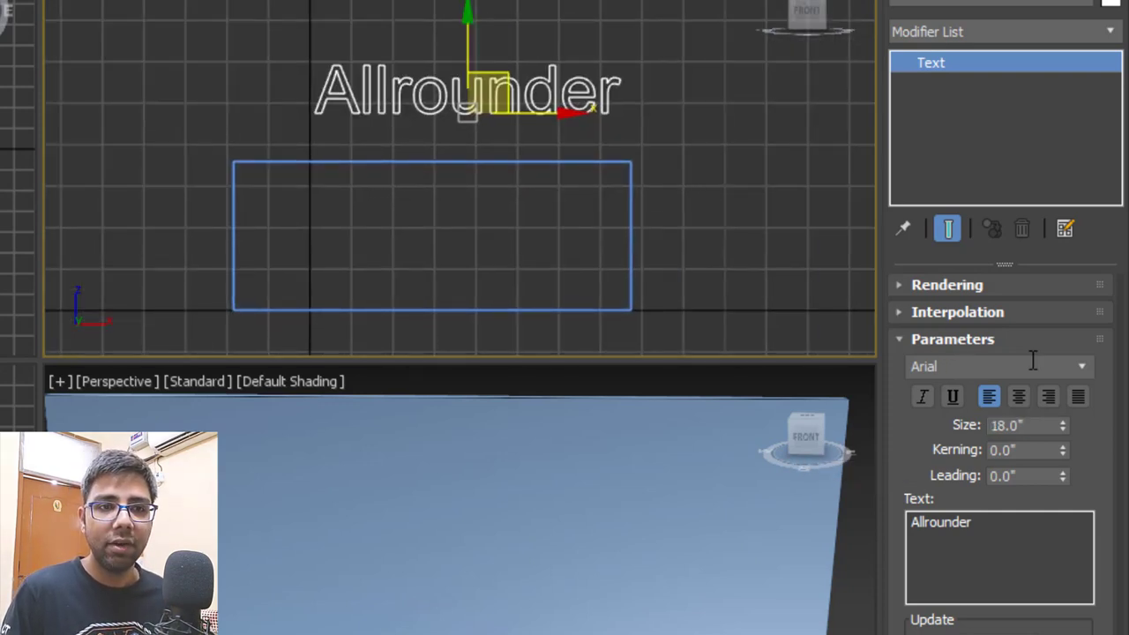
# - Change the Allrounder text's font to Arial Black and move the text down onto the upper half of the board
pyautogui.click(1084, 361)
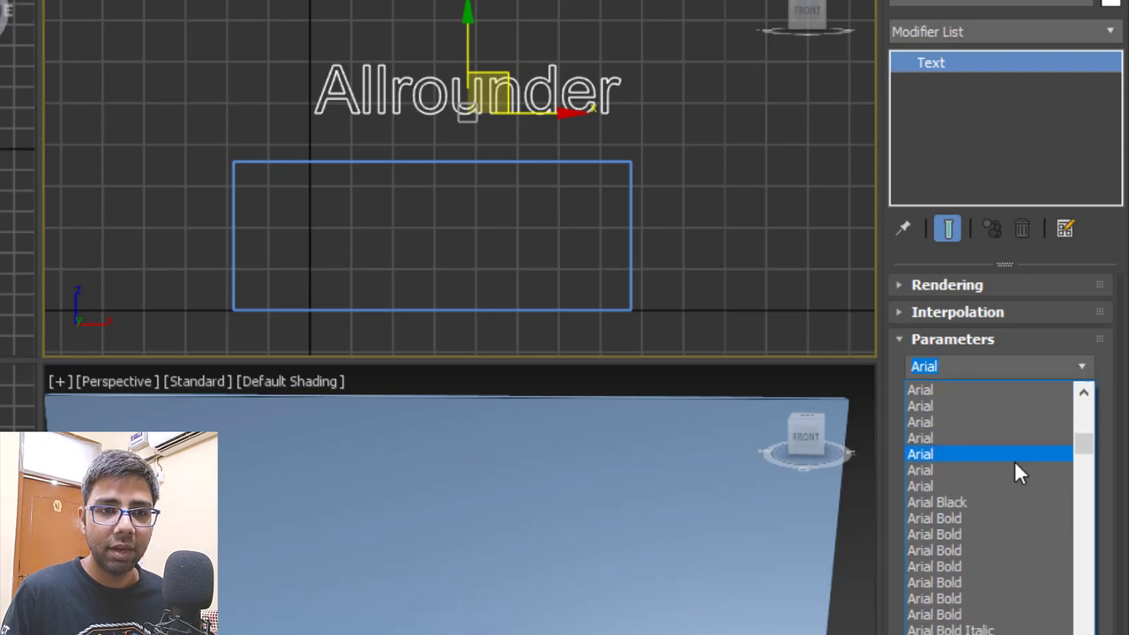
pyautogui.click(1000, 500)
pyautogui.scroll(3, 482, 126)
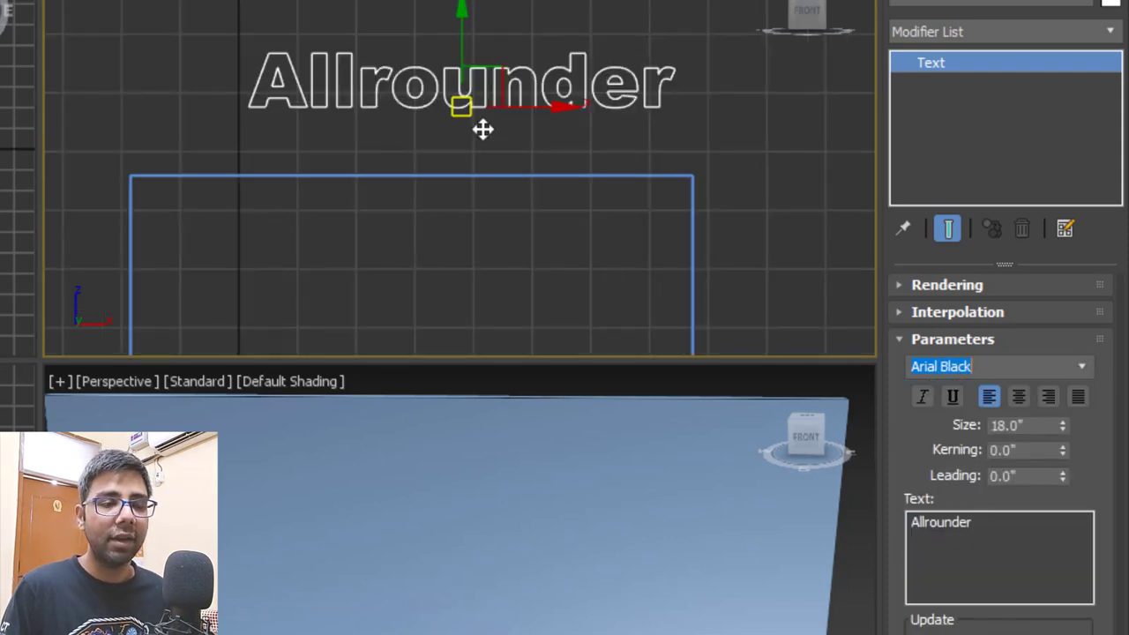
pyautogui.moveTo(481, 126); pyautogui.dragTo(541, 119, button='middle')
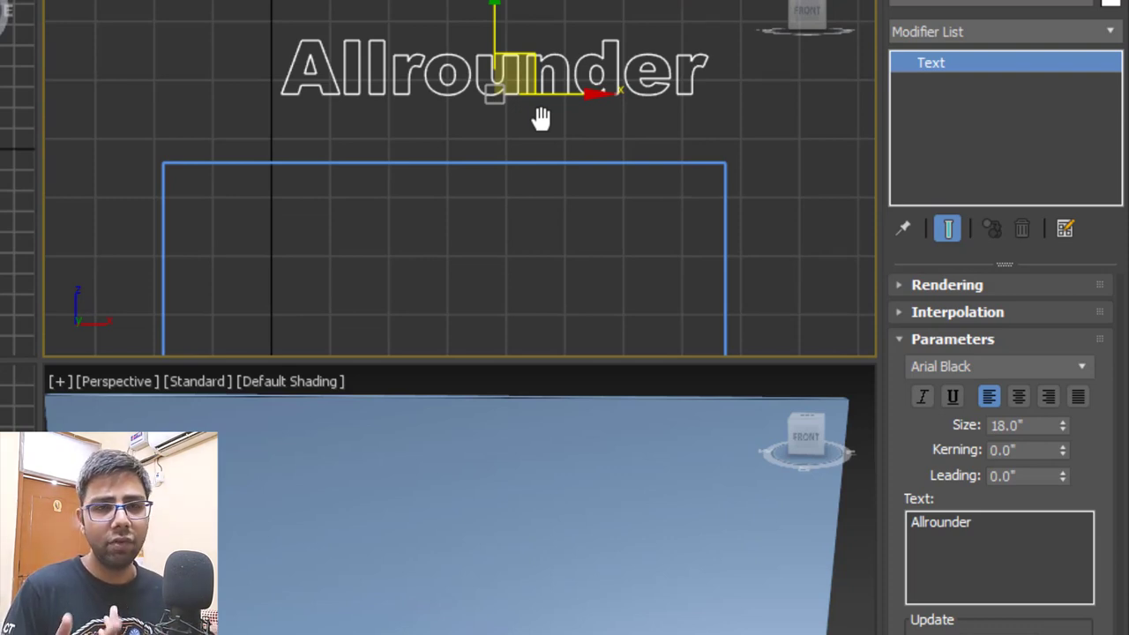
pyautogui.hotkey('ctrl', 'shift', 'z')
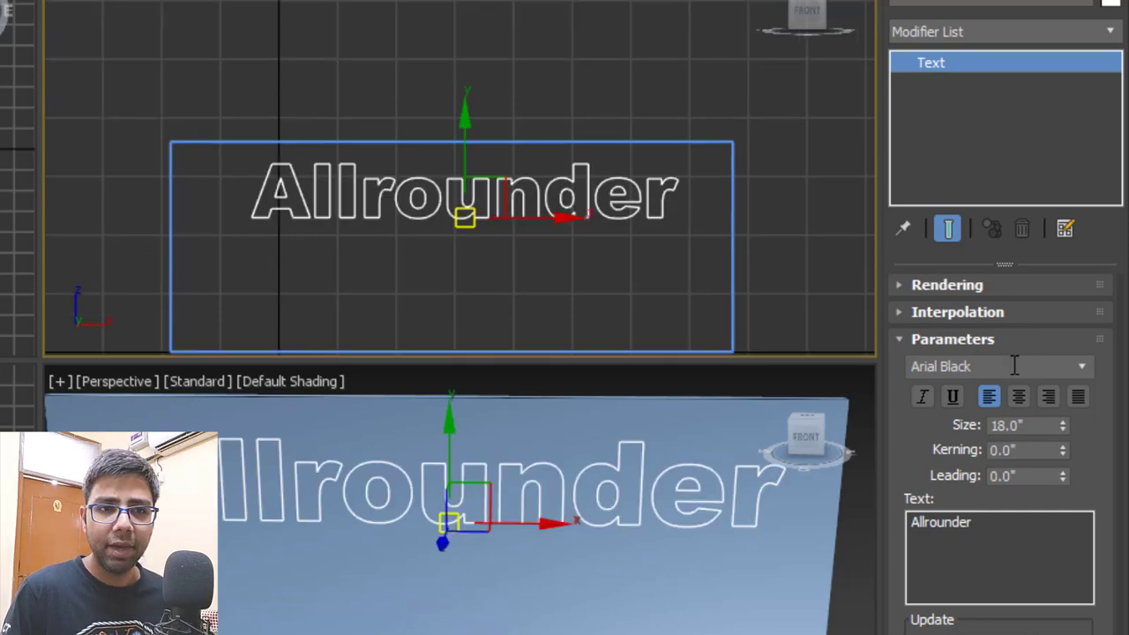
# - Change the Allrounder text's font to TR2N
pyautogui.click(1083, 365)
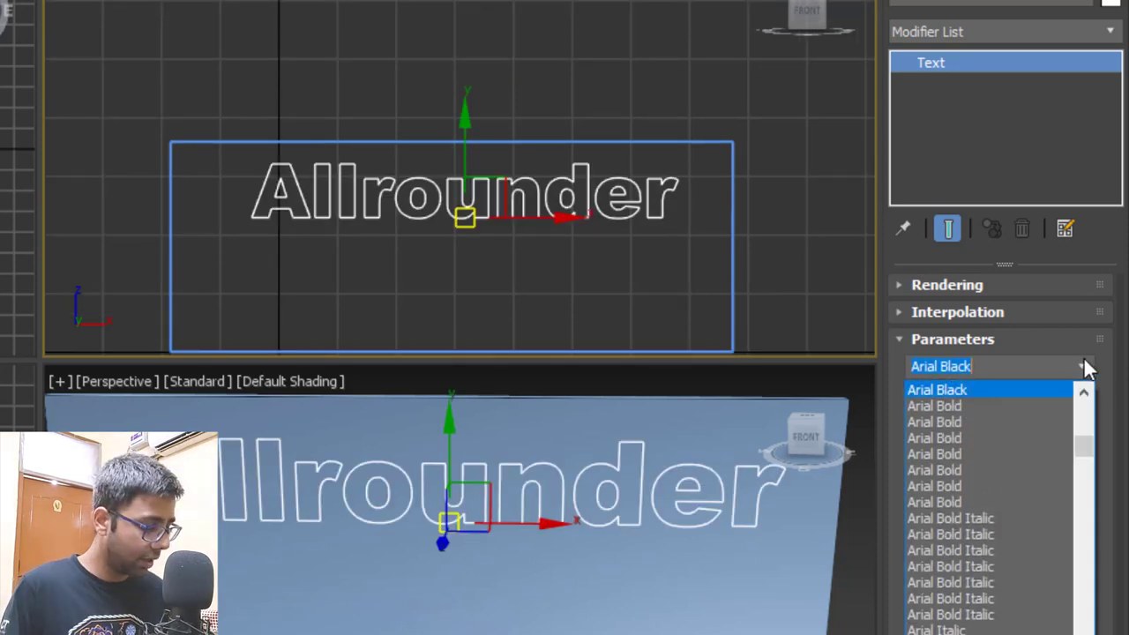
pyautogui.write('tr')
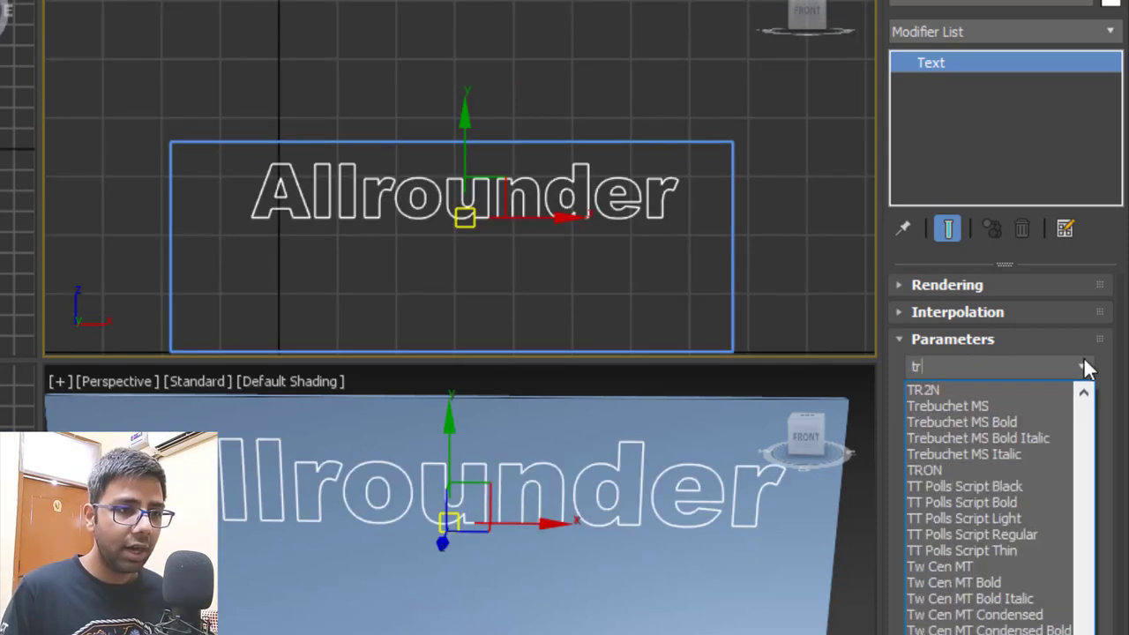
pyautogui.click(1015, 391)
pyautogui.moveTo(1005, 529); pyautogui.dragTo(748, 552)
# - Reduce the Allrounder text's size to 12 and then 8 inches, and position it centrally across the board's upper half
pyautogui.doubleClick(1006, 425)
pyautogui.write('12')
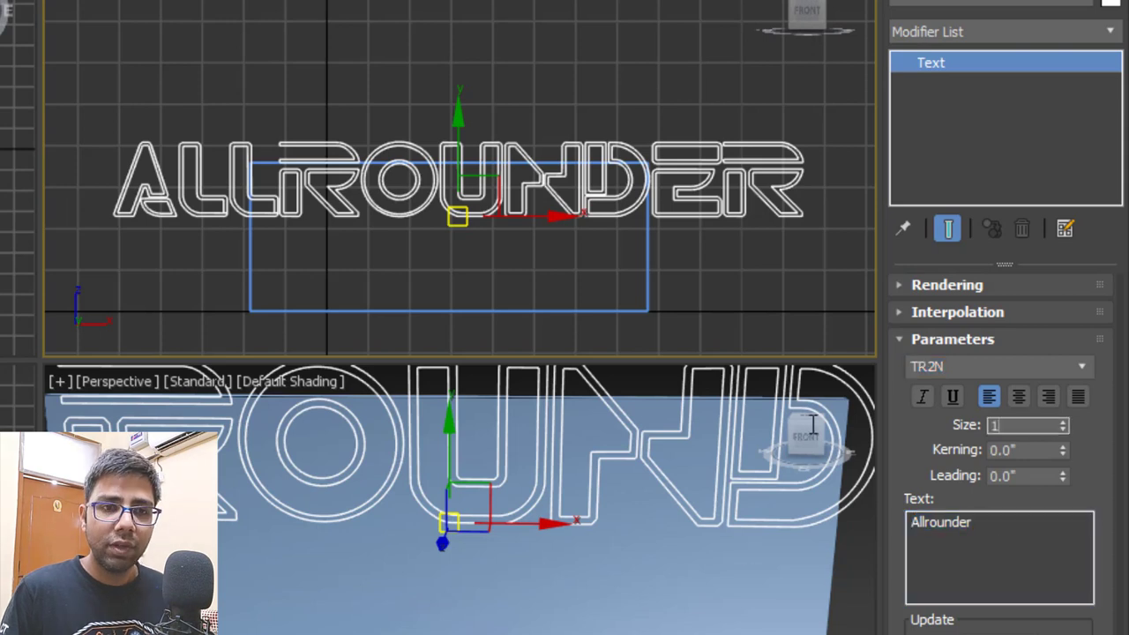
pyautogui.press('Return')
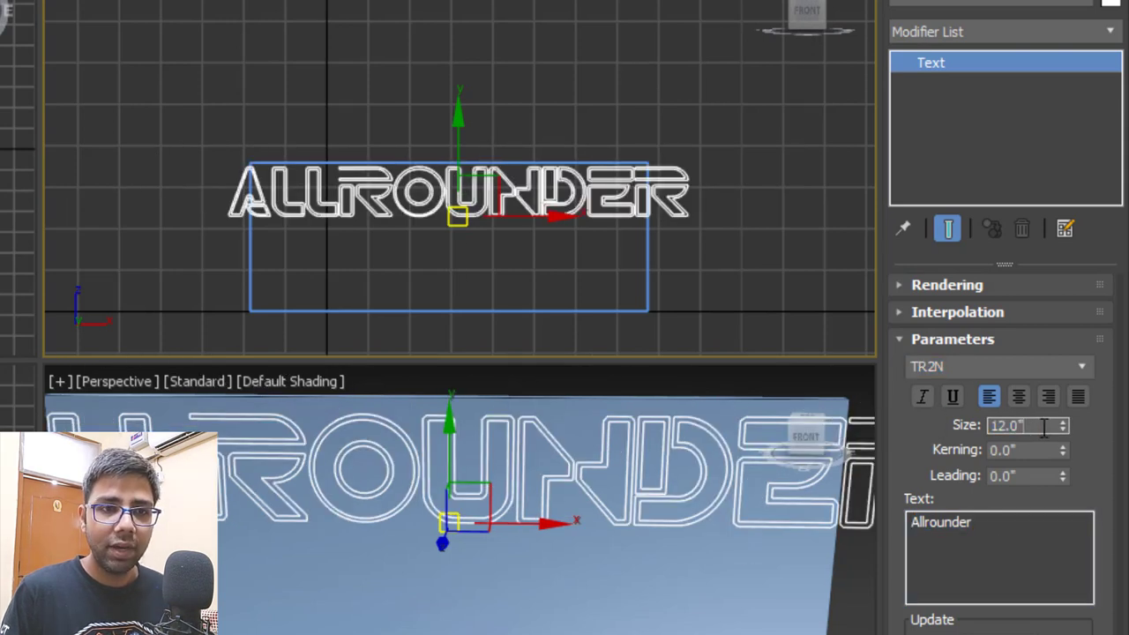
pyautogui.write('8')
pyautogui.press('Return')
pyautogui.moveTo(500, 225); pyautogui.dragTo(559, 156, button='middle')
pyautogui.moveTo(574, 131); pyautogui.dragTo(563, 133)
# - Clone the Allrounder text straight down as one independent copy just below the original
pyautogui.moveTo(486, 43)
pyautogui.keyDown('shift'); pyautogui.mouseDown()
pyautogui.moveTo(479, 113)
pyautogui.moveTo(486, 133)
pyautogui.moveTo(493, 126)
pyautogui.mouseUp(); pyautogui.keyUp('shift')
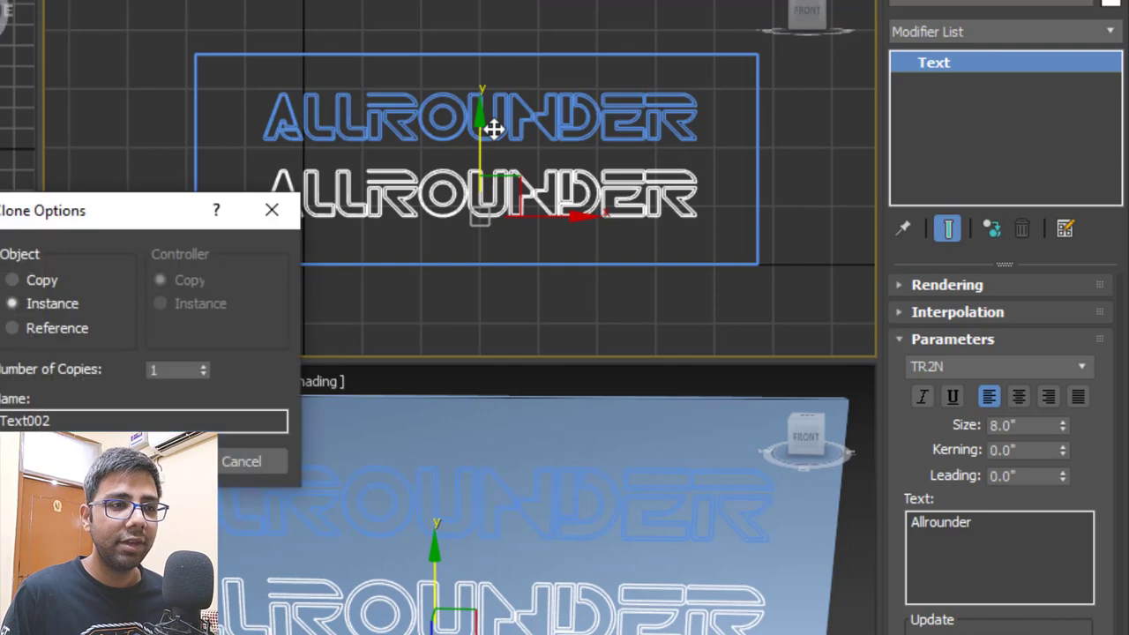
pyautogui.click(40, 258)
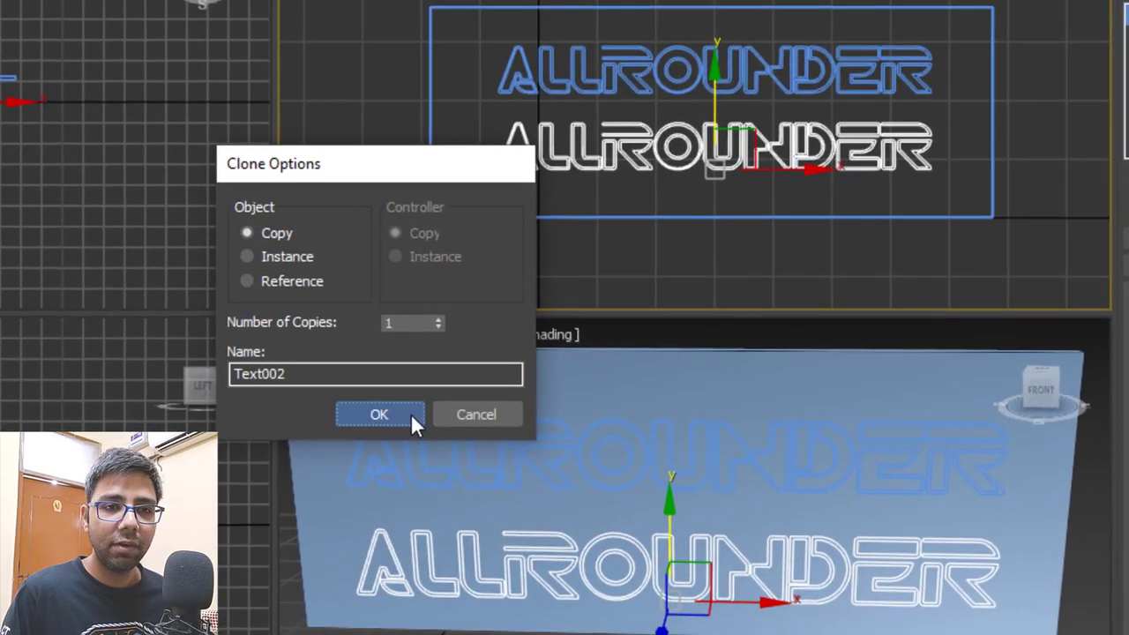
pyautogui.click(392, 419)
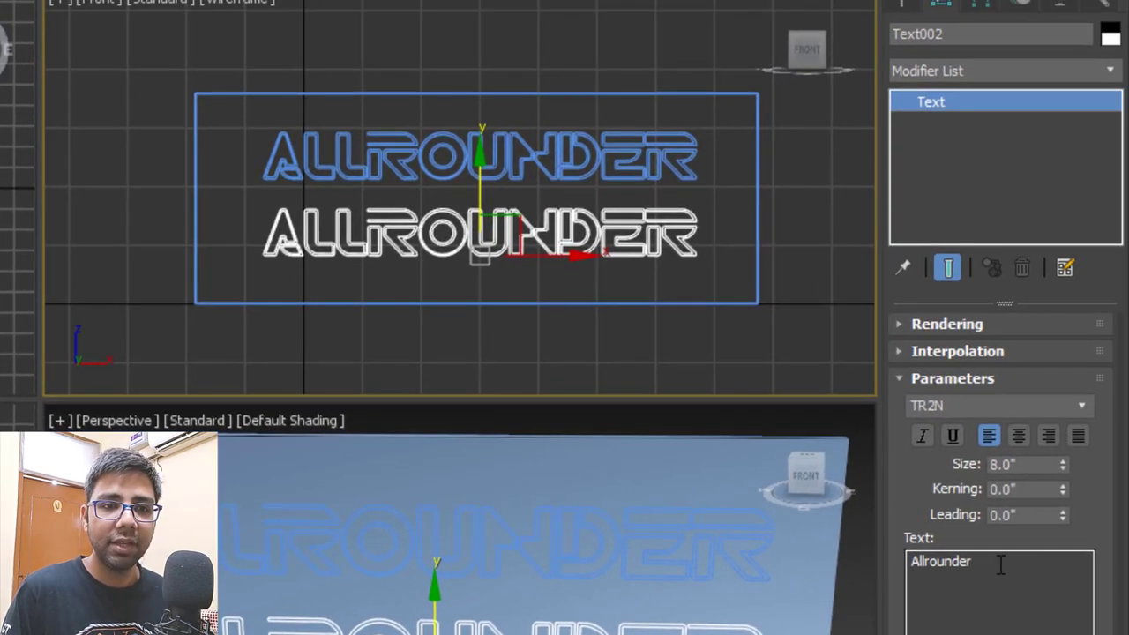
# - Replace the wording of the lower text copy with "Bhai"
pyautogui.doubleClick(1092, 529)
pyautogui.write('Bhai')
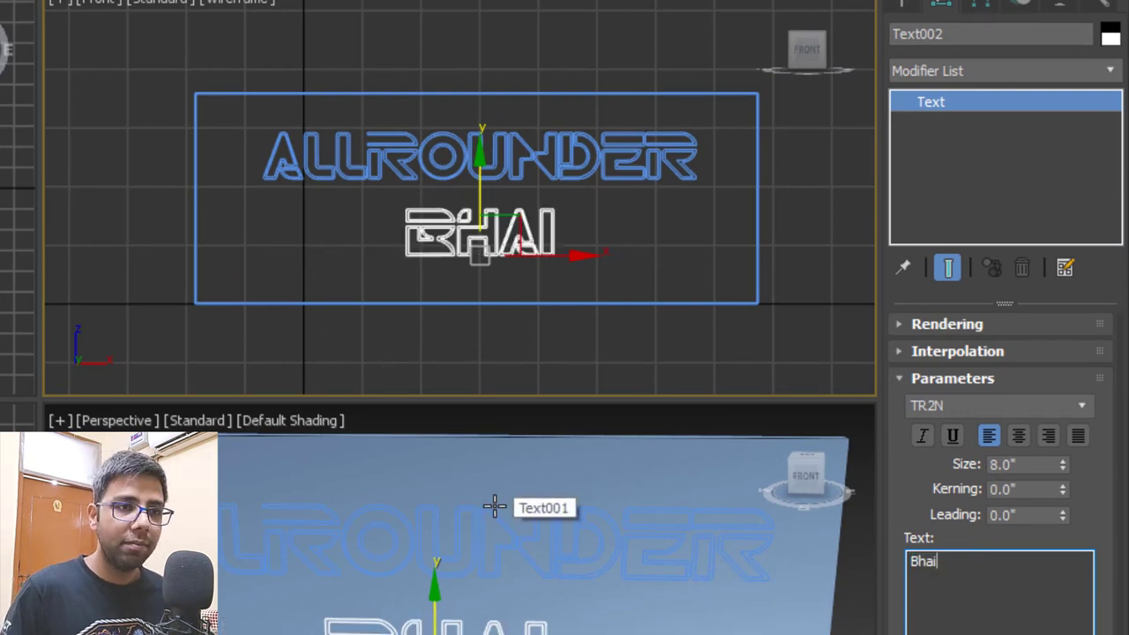
pyautogui.scroll(2, 517, 223)
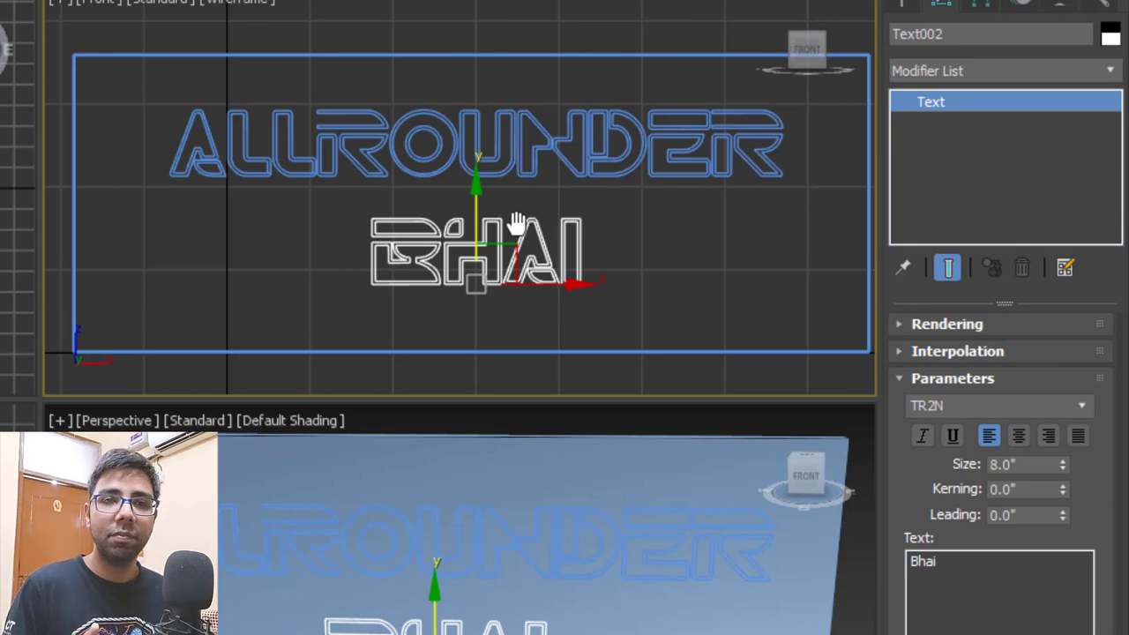
pyautogui.moveTo(470, 271); pyautogui.dragTo(474, 279, button='middle')
# - Move the Allrounder text down slightly so it sits closer to the Bhai line
pyautogui.moveTo(712, 226); pyautogui.dragTo(607, 139)
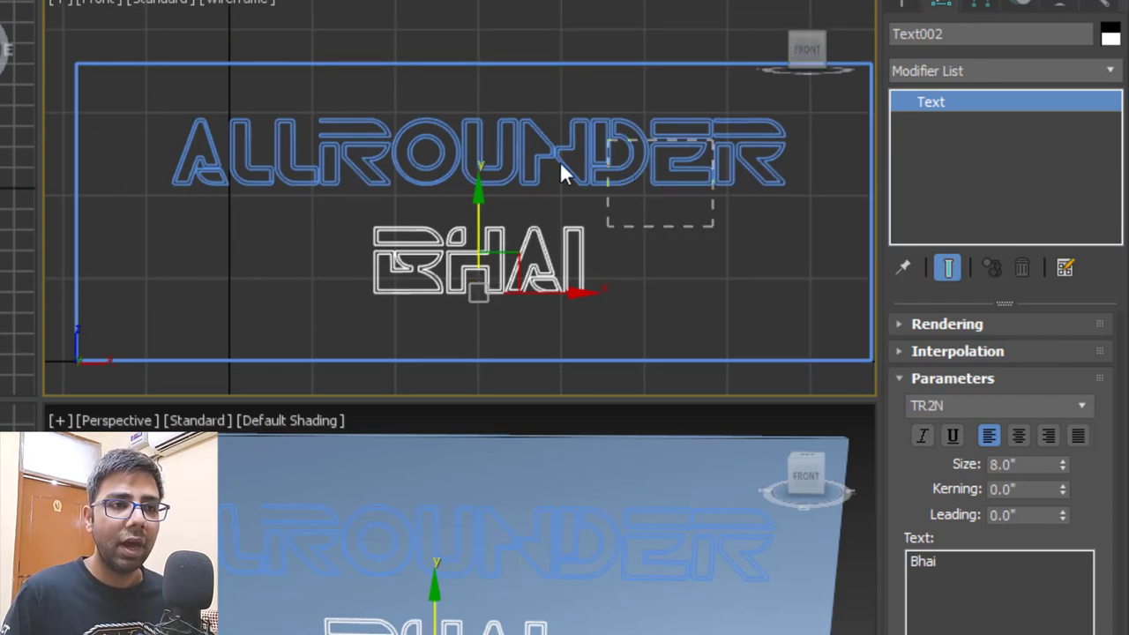
pyautogui.moveTo(517, 164); pyautogui.dragTo(502, 143, button='middle')
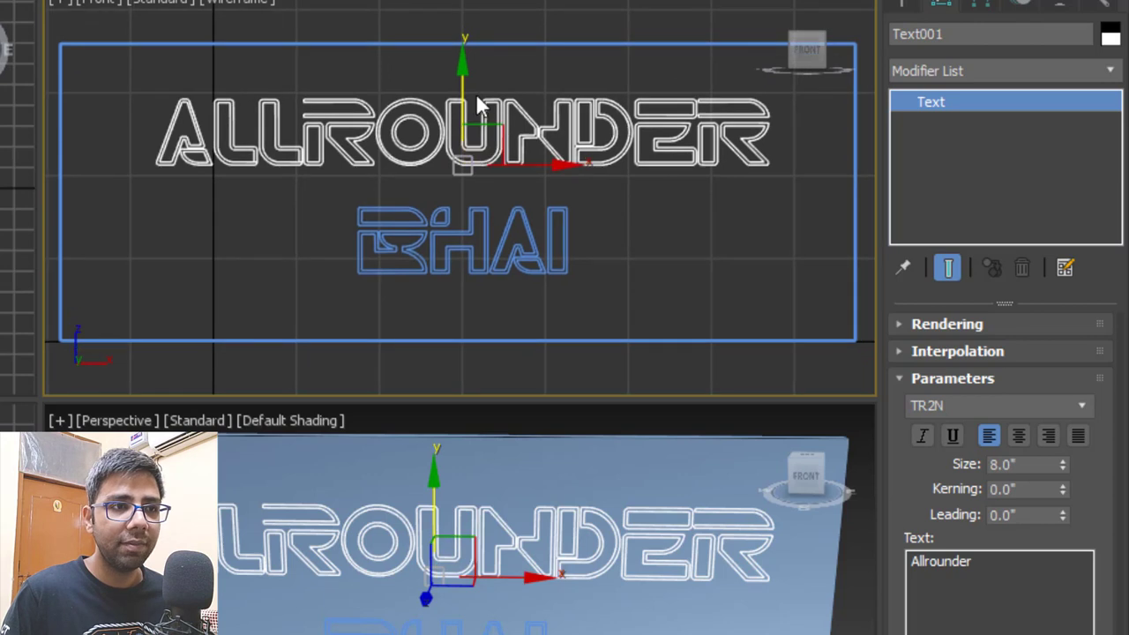
pyautogui.moveTo(464, 84); pyautogui.dragTo(465, 106)
# - Apply an Extrude modifier to the Allrounder text with an amount of 1 inch
pyautogui.hotkey('ctrl', 'a')
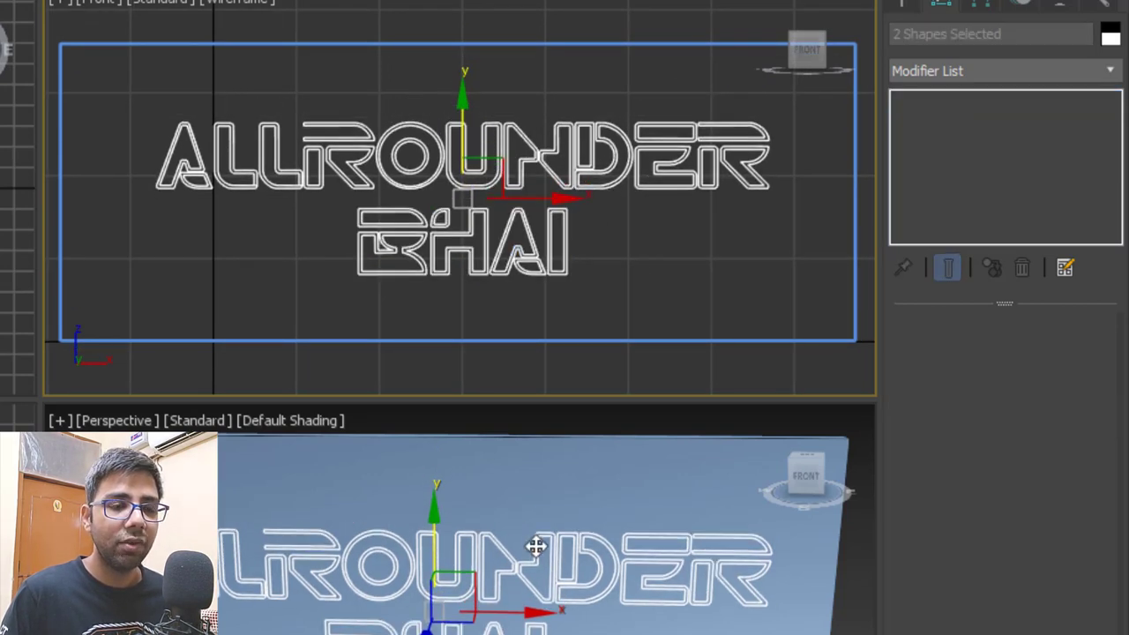
pyautogui.scroll(-5, 534, 542)
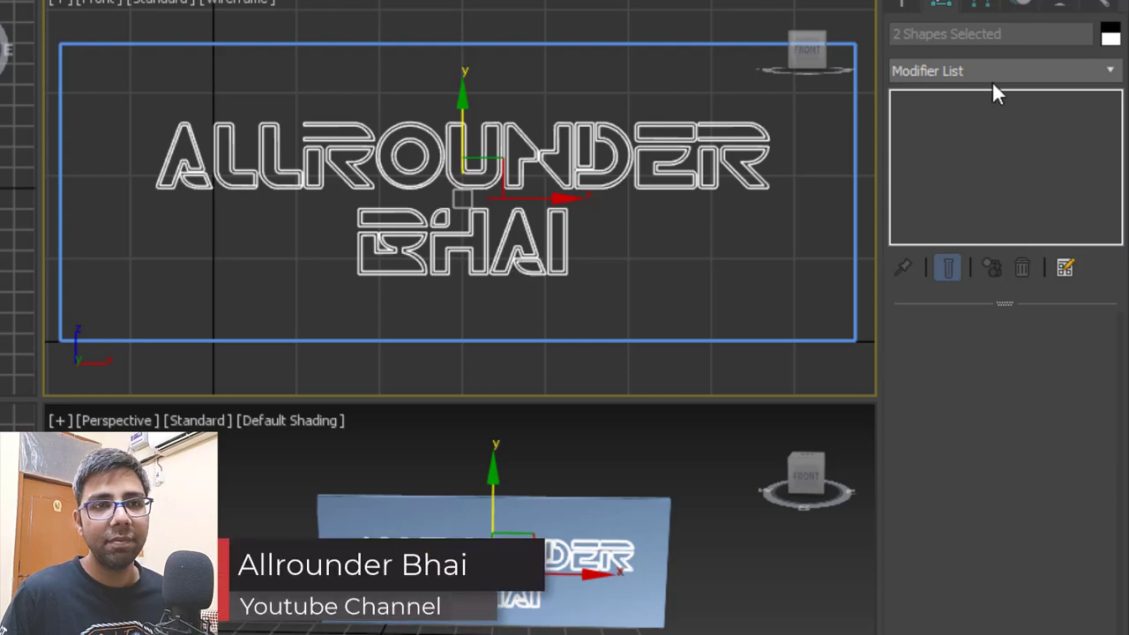
pyautogui.click(688, 184)
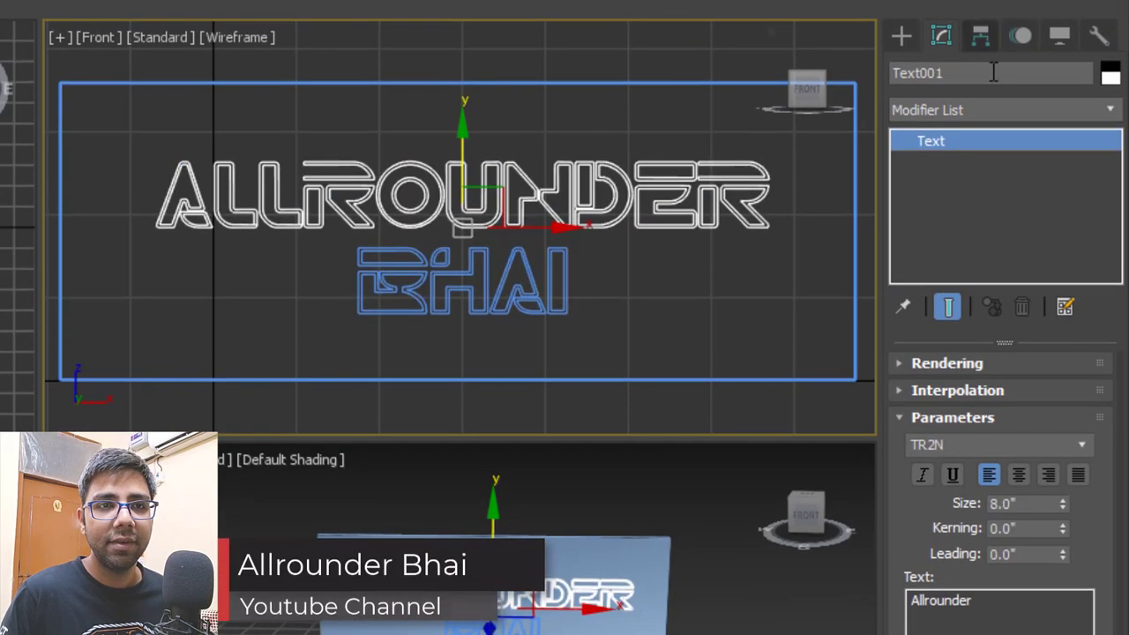
pyautogui.click(1002, 97)
pyautogui.scroll(-3, 1003, 102)
pyautogui.press('e')
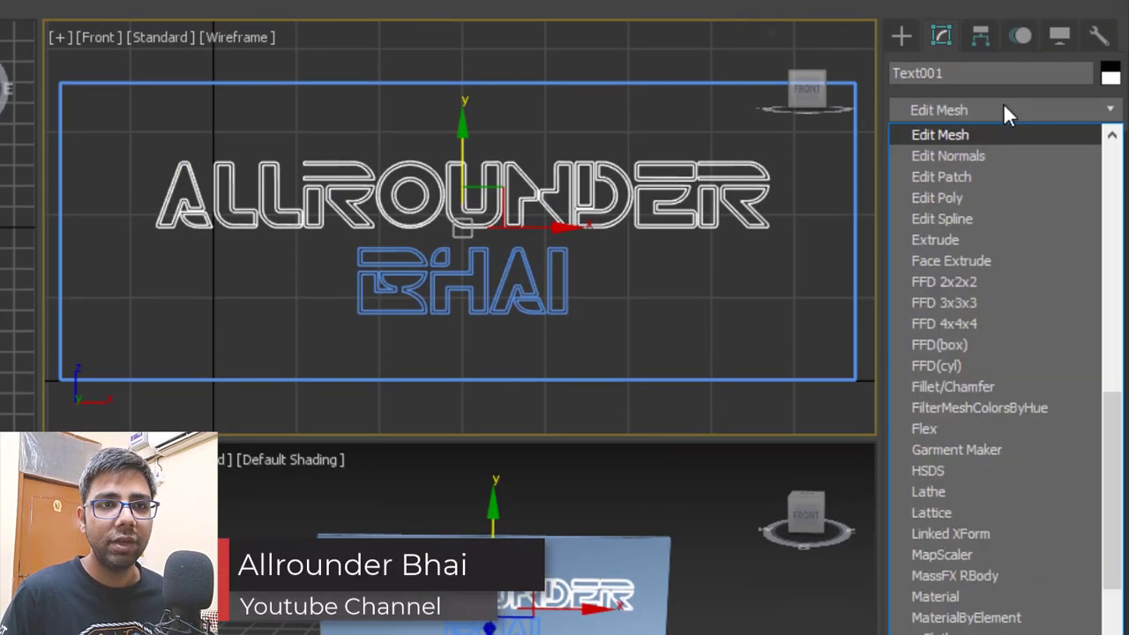
pyautogui.click(935, 240)
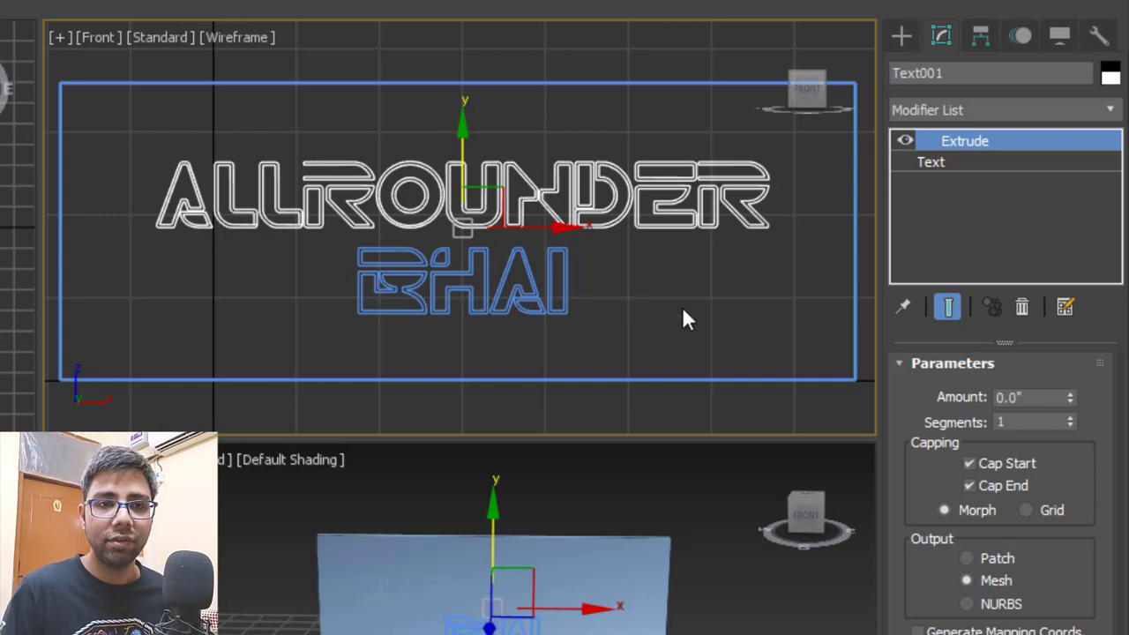
pyautogui.click(1052, 396)
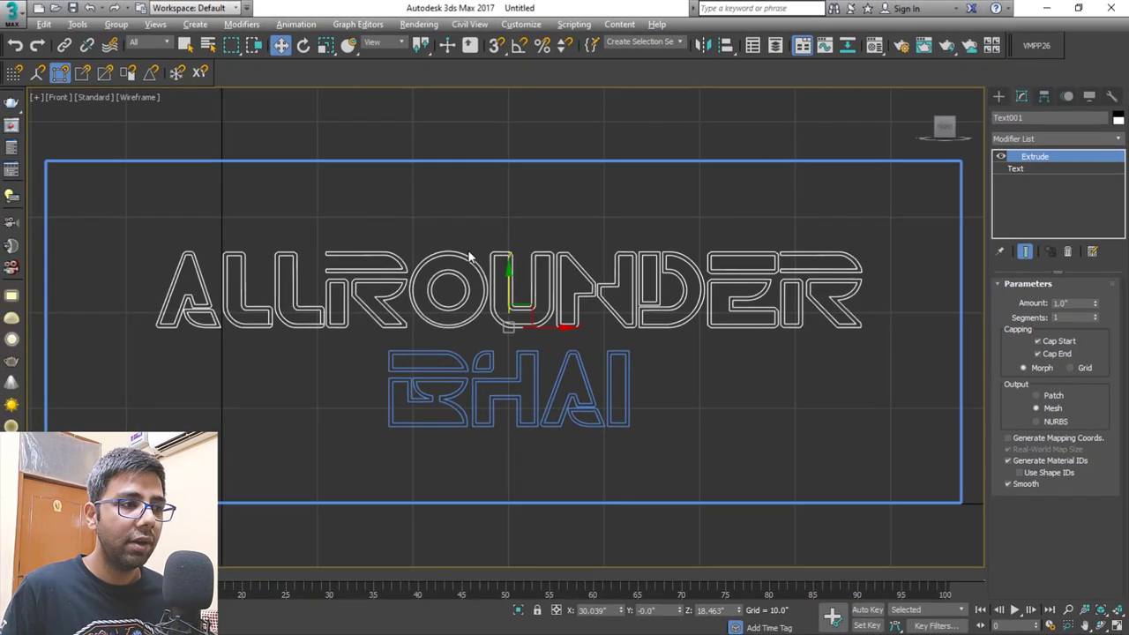
# - In the Top view, move the extruded Allrounder text back until it meets the board's front face
pyautogui.click(362, 231)
pyautogui.scroll(5, 360, 232)
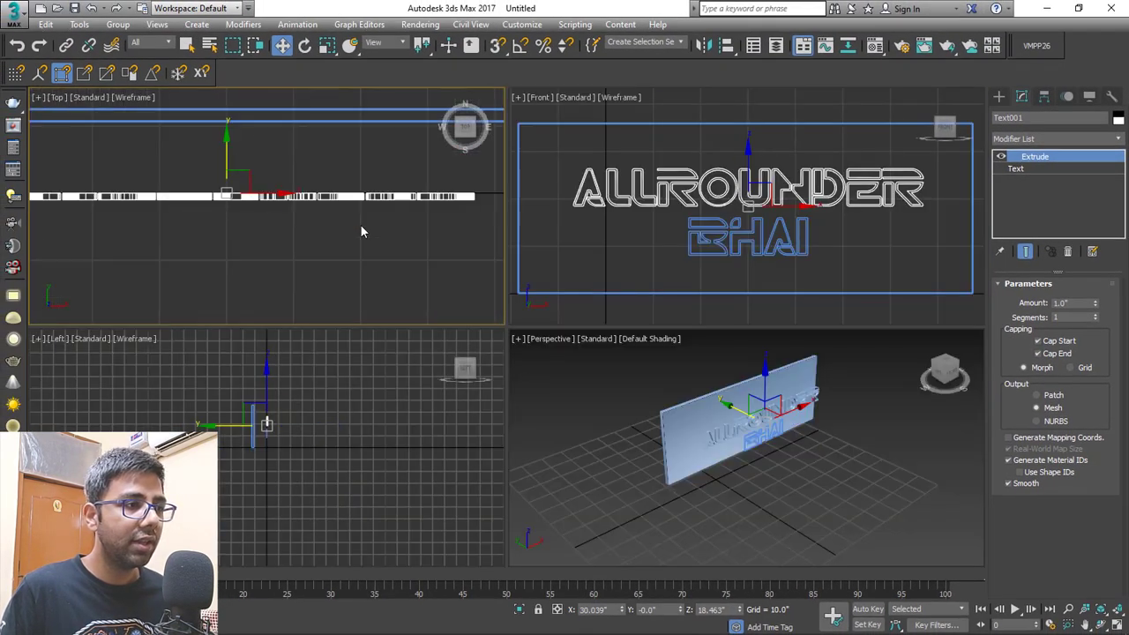
pyautogui.moveTo(318, 192); pyautogui.dragTo(265, 263)
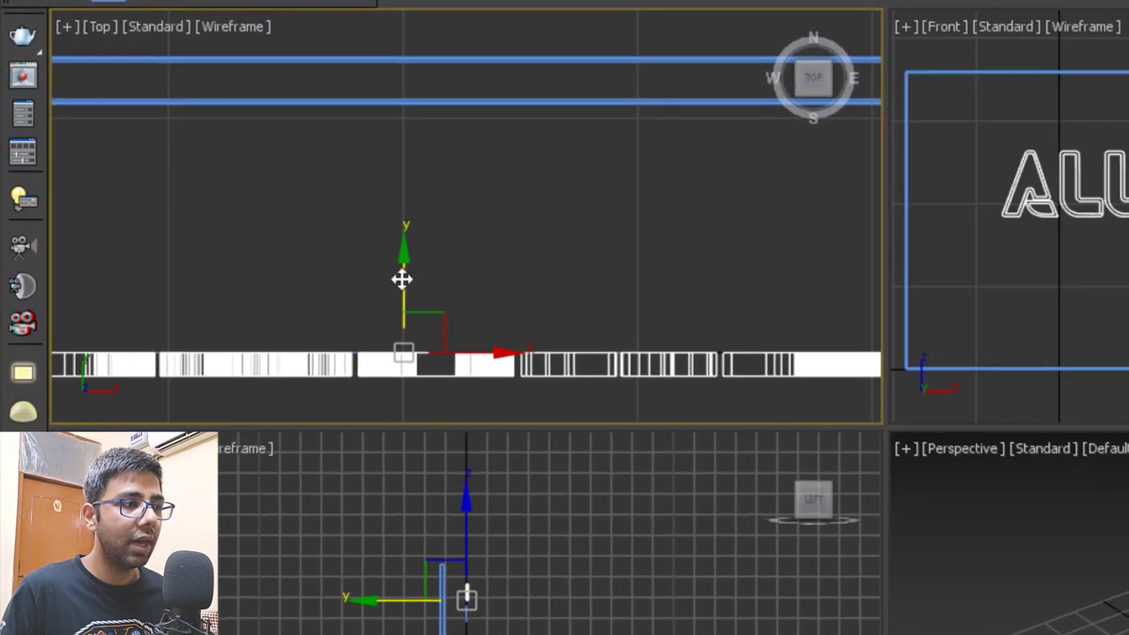
pyautogui.moveTo(426, 227); pyautogui.dragTo(500, 56)
pyautogui.scroll(5, 424, 119)
pyautogui.moveTo(424, 118); pyautogui.dragTo(469, 66)
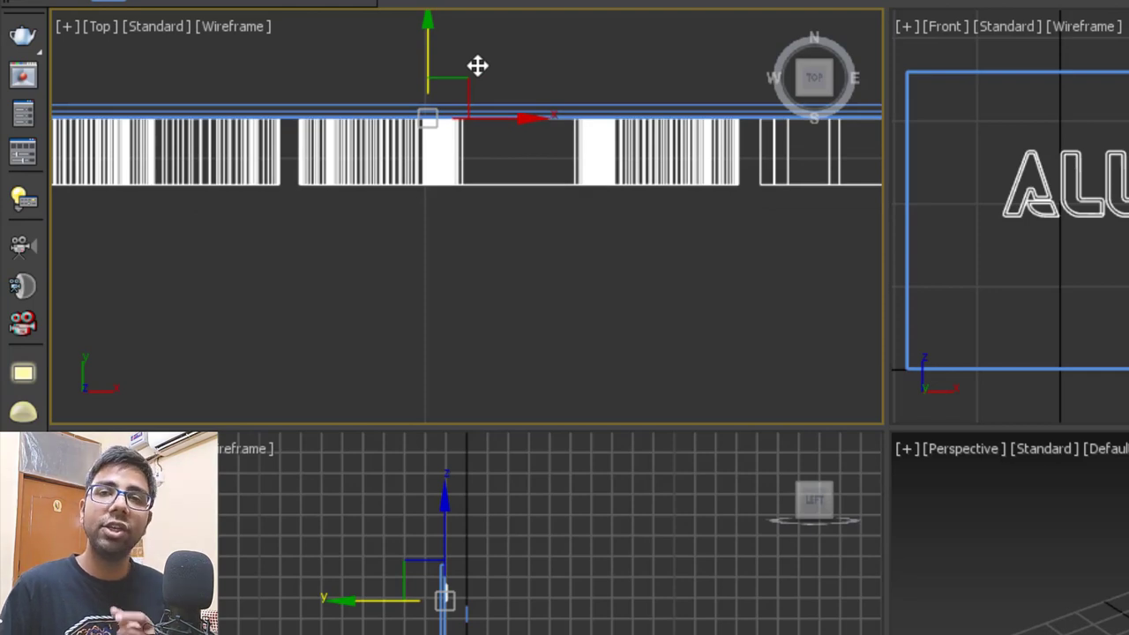
# - In the Top view, move the Bhai text back to just in front of the board
pyautogui.scroll(-3, 478, 65)
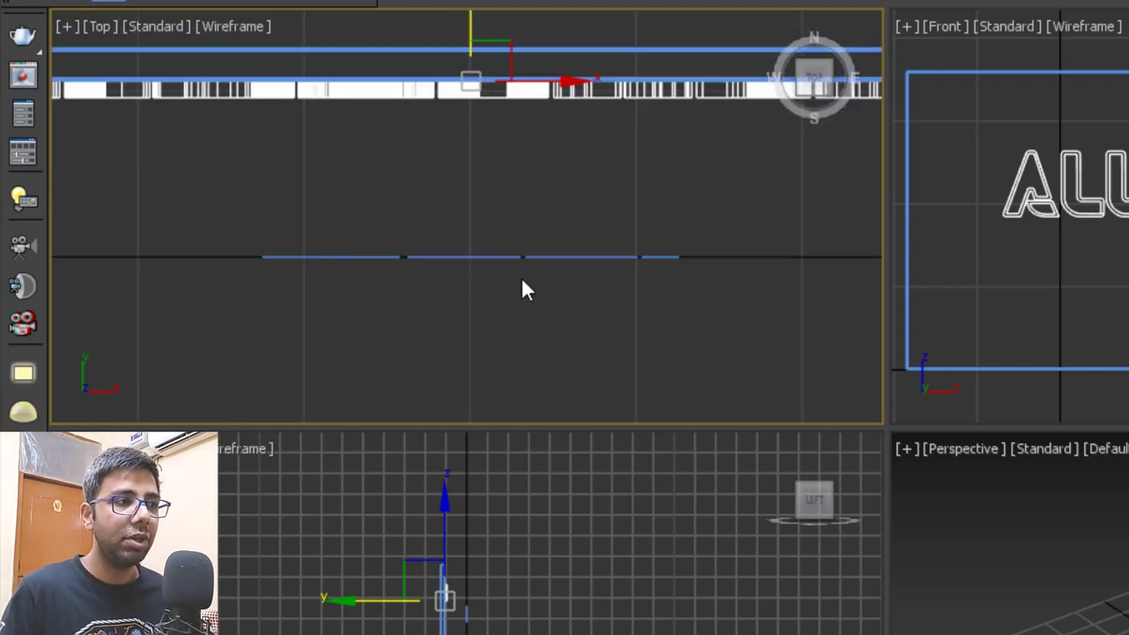
pyautogui.moveTo(549, 214); pyautogui.dragTo(484, 316)
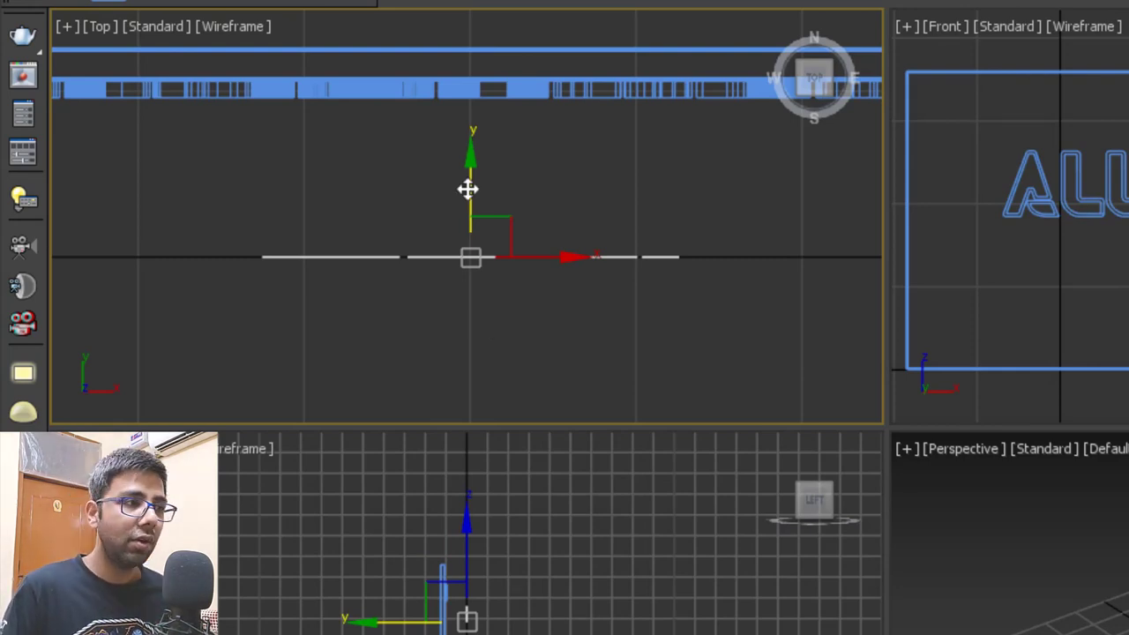
pyautogui.moveTo(468, 189); pyautogui.dragTo(539, 42)
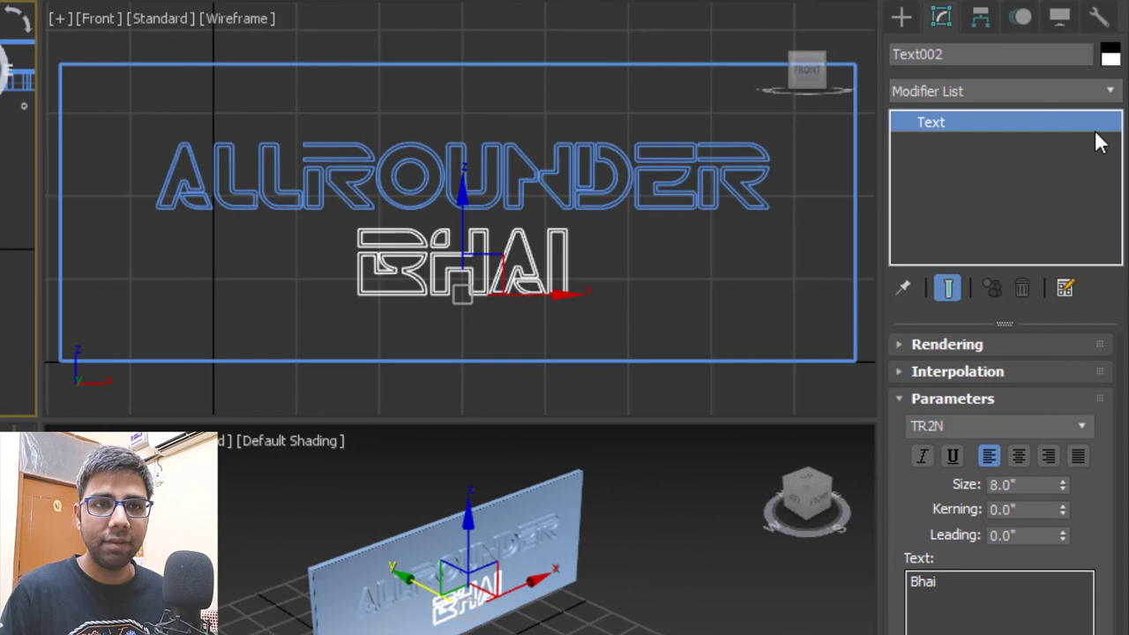
# - Apply an Extrude modifier to the Bhai text with an amount of 1 inch
pyautogui.click(1109, 92)
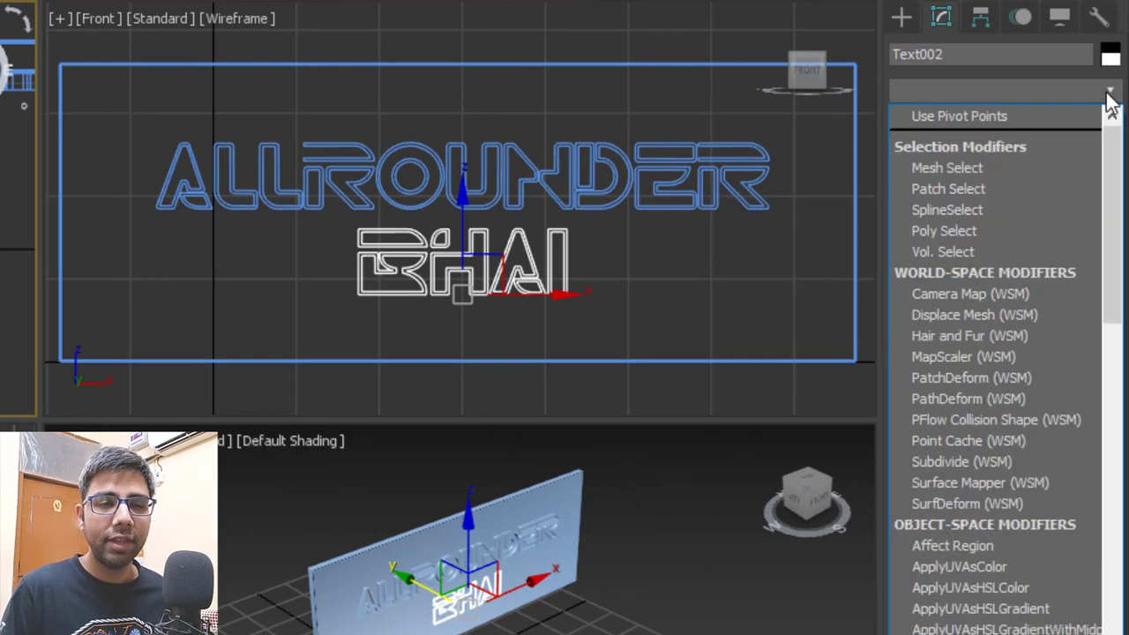
pyautogui.scroll(-1, 1109, 97)
pyautogui.press('e')
pyautogui.click(1020, 219)
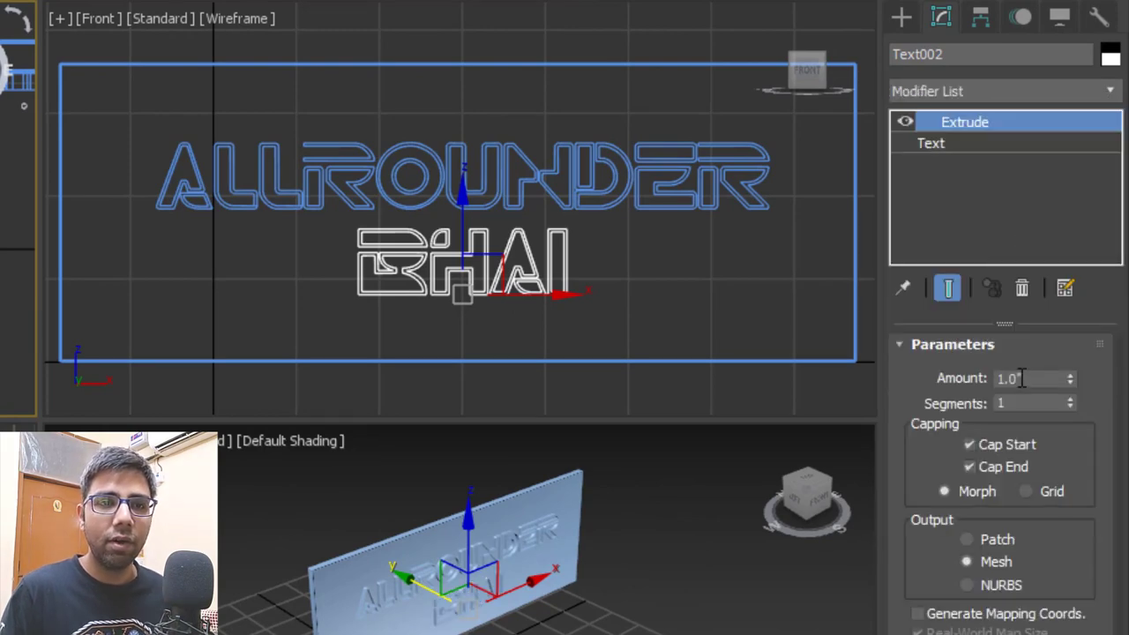
pyautogui.doubleClick(1020, 378)
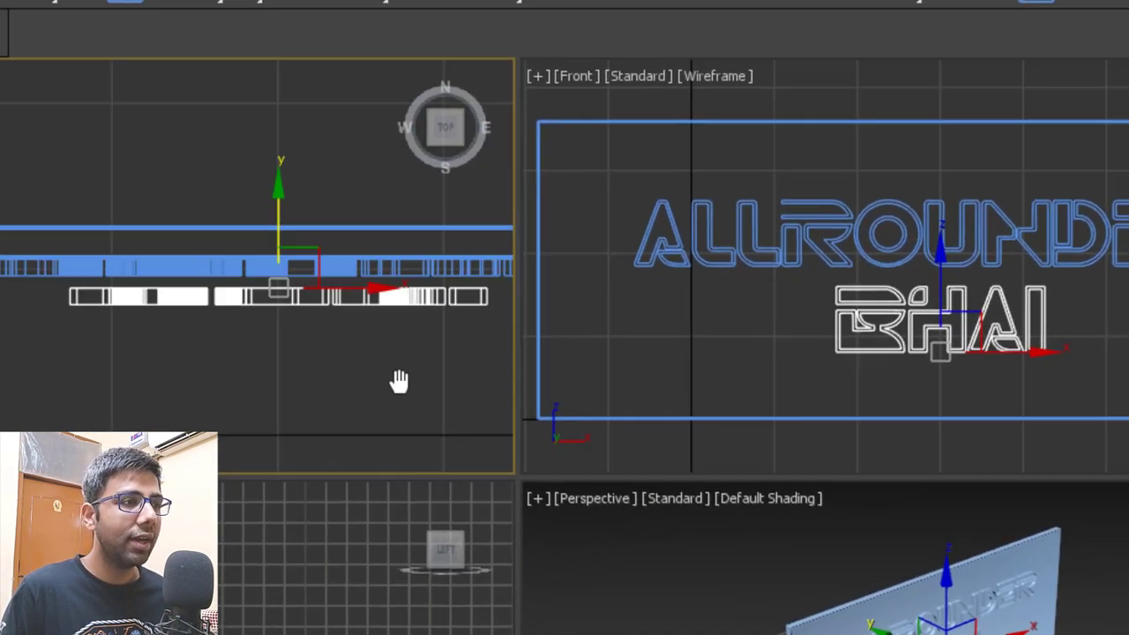
# - In the Top view, move the extruded Bhai text back until it meets the board's front face
pyautogui.scroll(5, 267, 238)
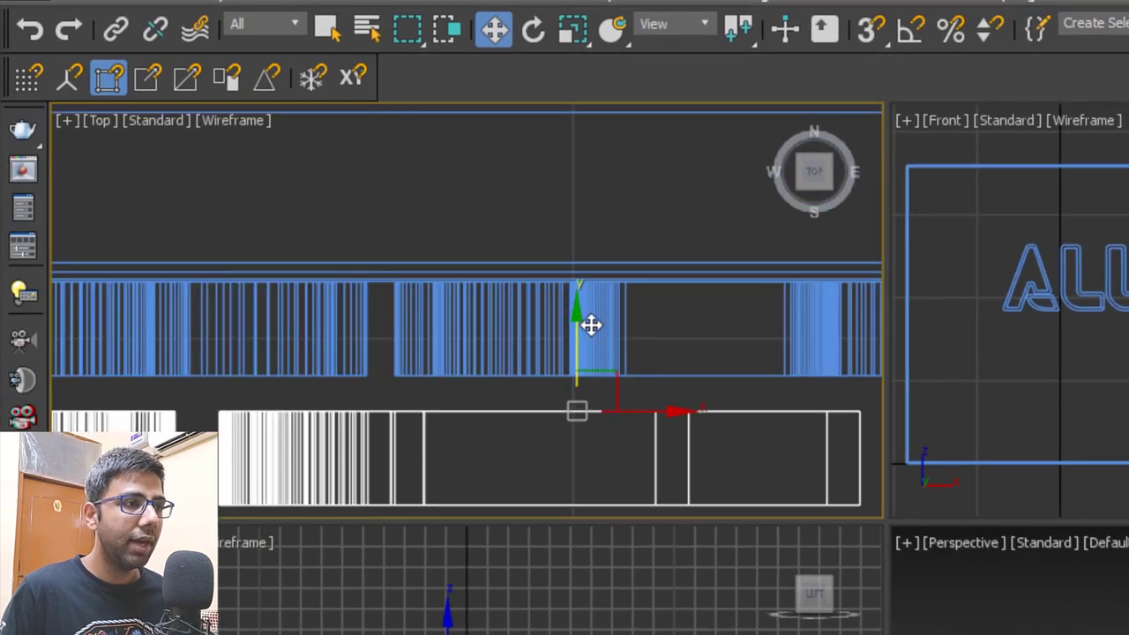
pyautogui.moveTo(591, 325); pyautogui.dragTo(716, 220)
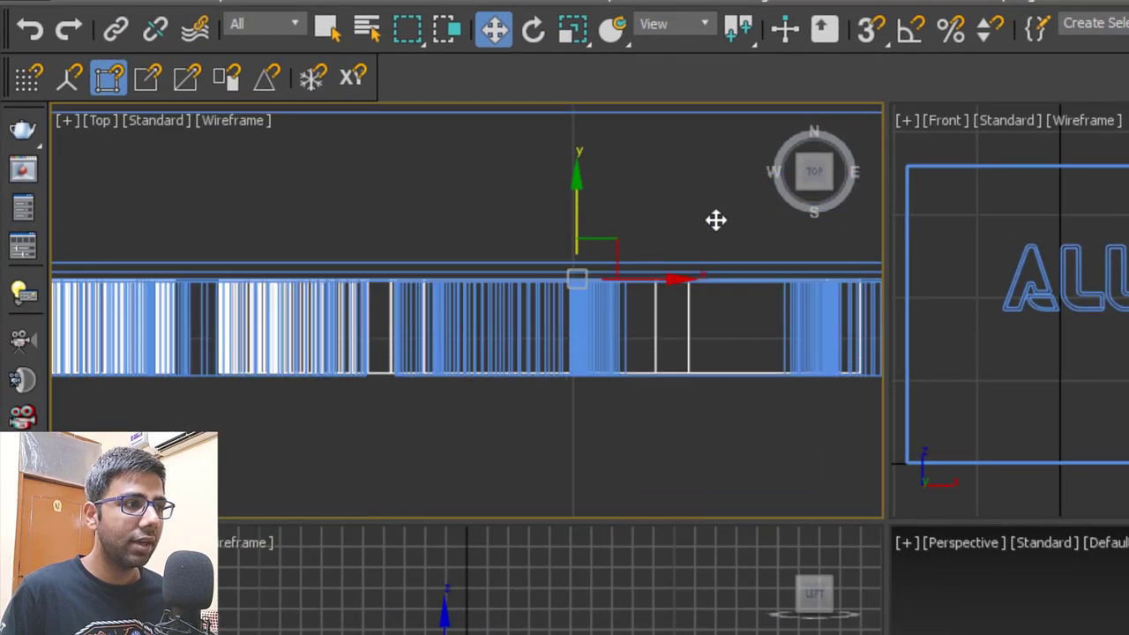
pyautogui.click(715, 220)
# - Change the object color of both the Allrounder and Bhai texts to dark blue
pyautogui.keyDown('alt'); pyautogui.moveTo(1090, 544); pyautogui.dragTo(862, 457, button='middle'); pyautogui.keyUp('alt')
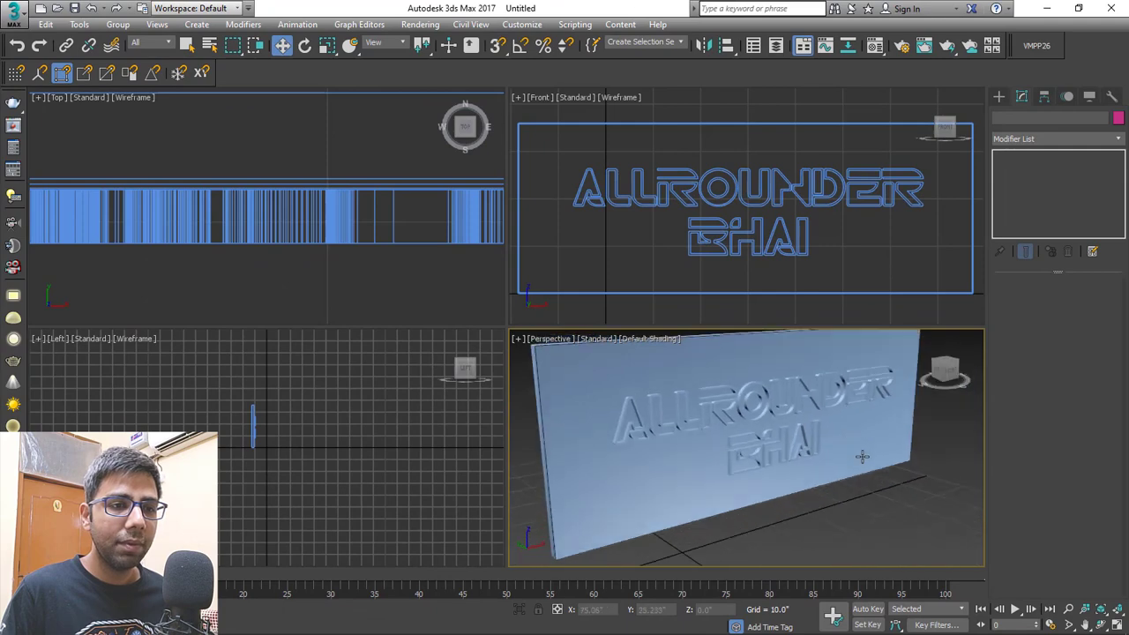
pyautogui.scroll(4, 804, 437)
pyautogui.click(755, 431)
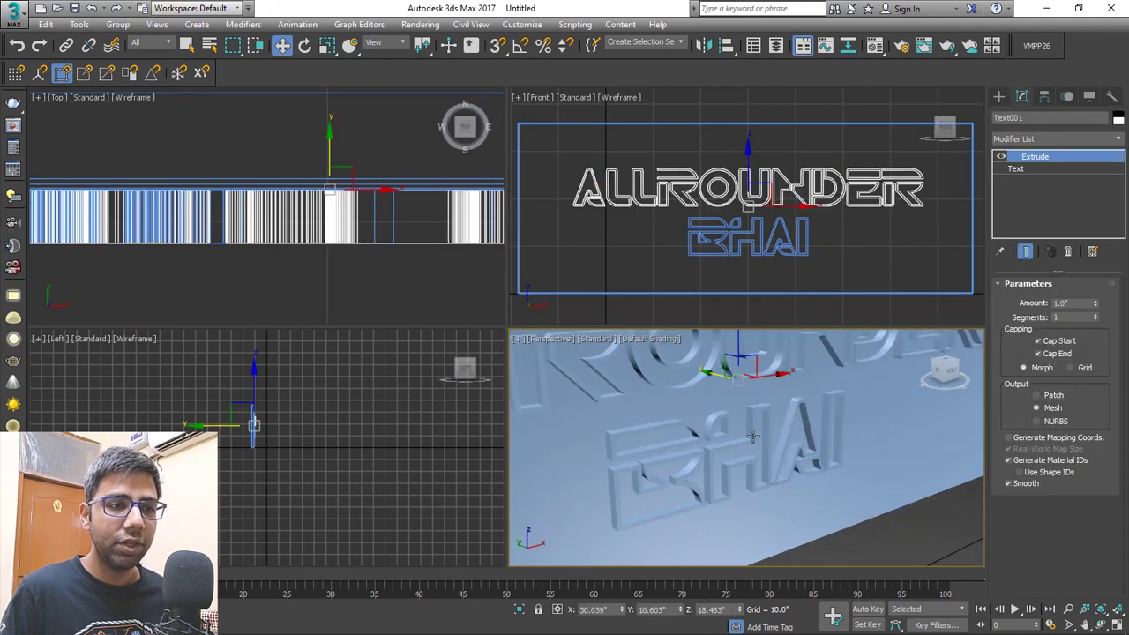
pyautogui.keyDown('ctrl'); pyautogui.click(752, 435); pyautogui.keyUp('ctrl')
pyautogui.click(1118, 118)
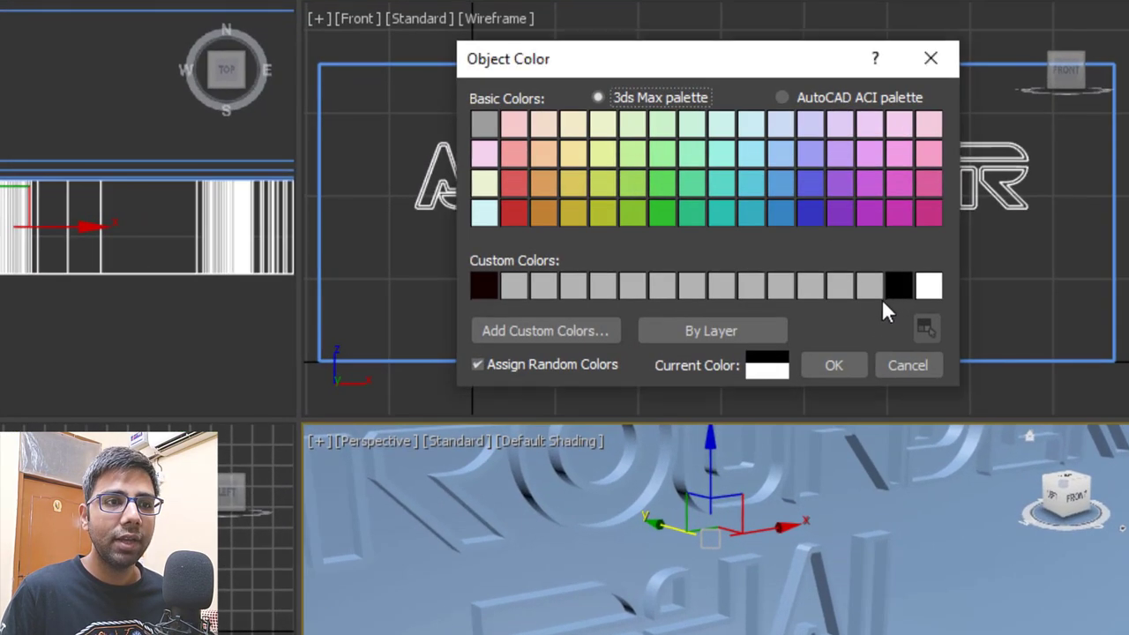
pyautogui.click(866, 284)
pyautogui.click(812, 209)
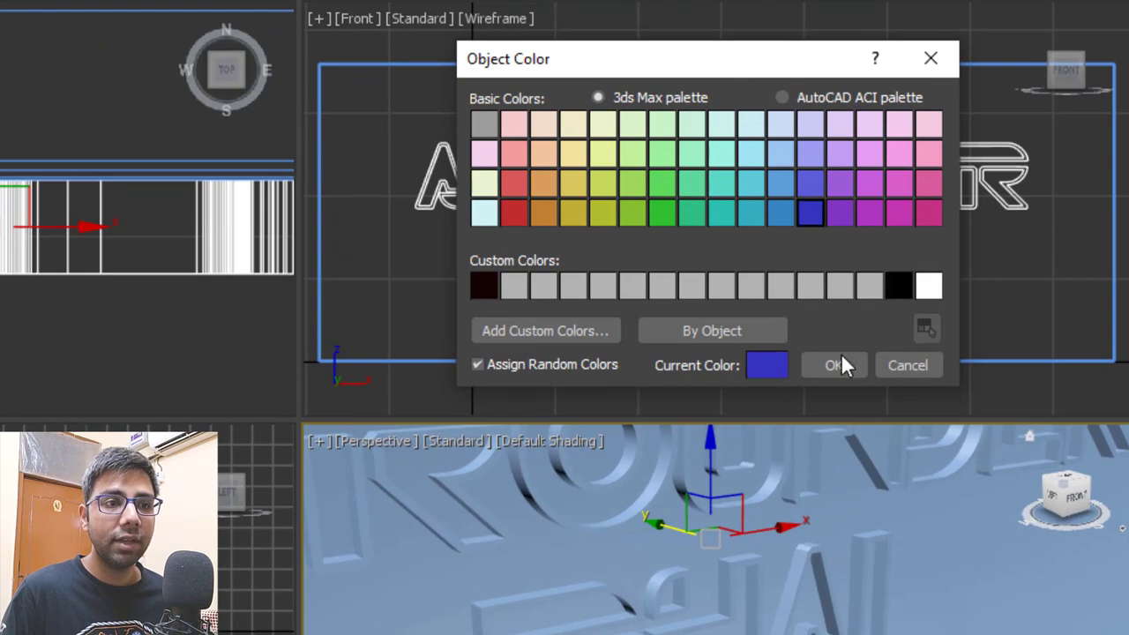
pyautogui.click(833, 365)
pyautogui.hotkey('ctrl', 'd')
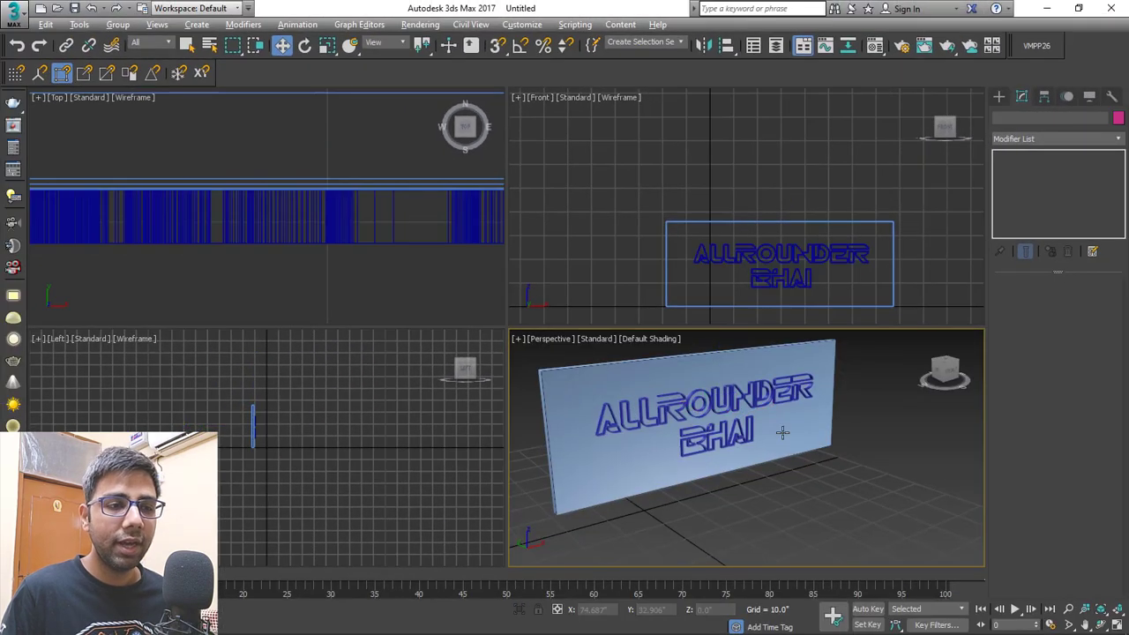
# - Select the board and choose the Cafe Carnico preset from Stone, Marble Polished in the SigerShaders material library
pyautogui.keyDown('alt'); pyautogui.moveTo(782, 431); pyautogui.dragTo(902, 467, button='middle'); pyautogui.keyUp('alt')
pyautogui.click(903, 468)
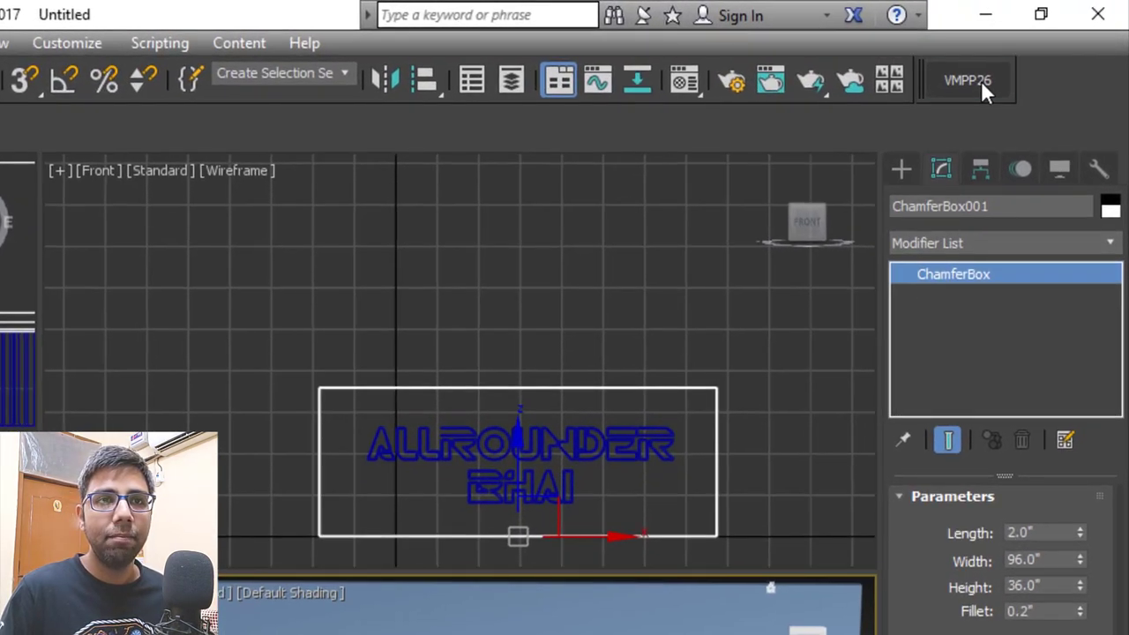
pyautogui.click(981, 80)
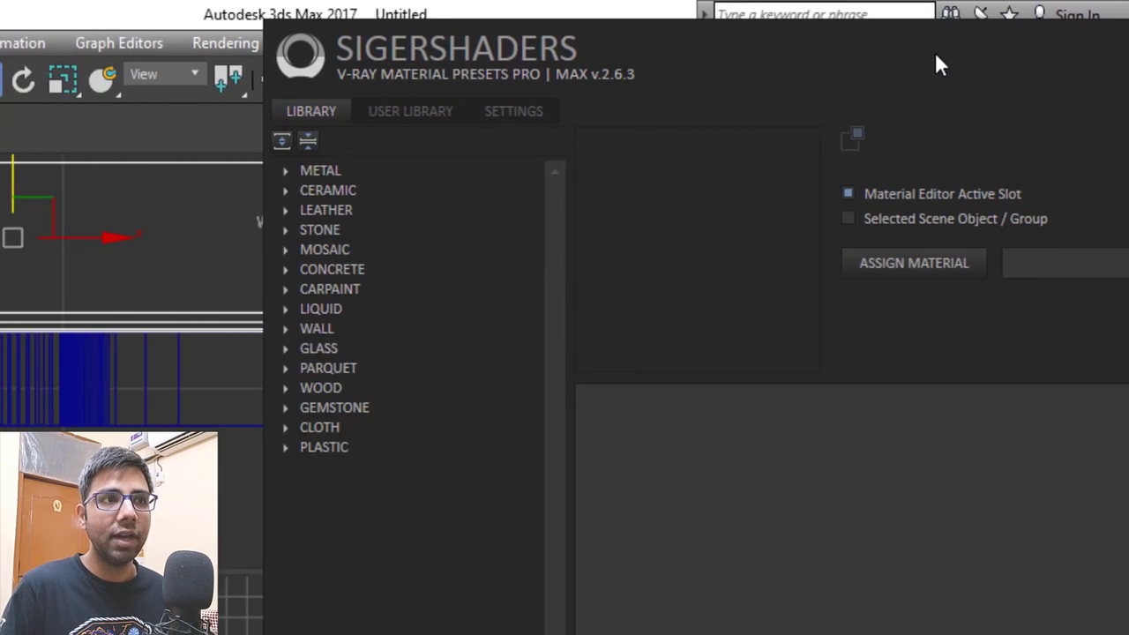
pyautogui.moveTo(936, 29); pyautogui.dragTo(728, 33)
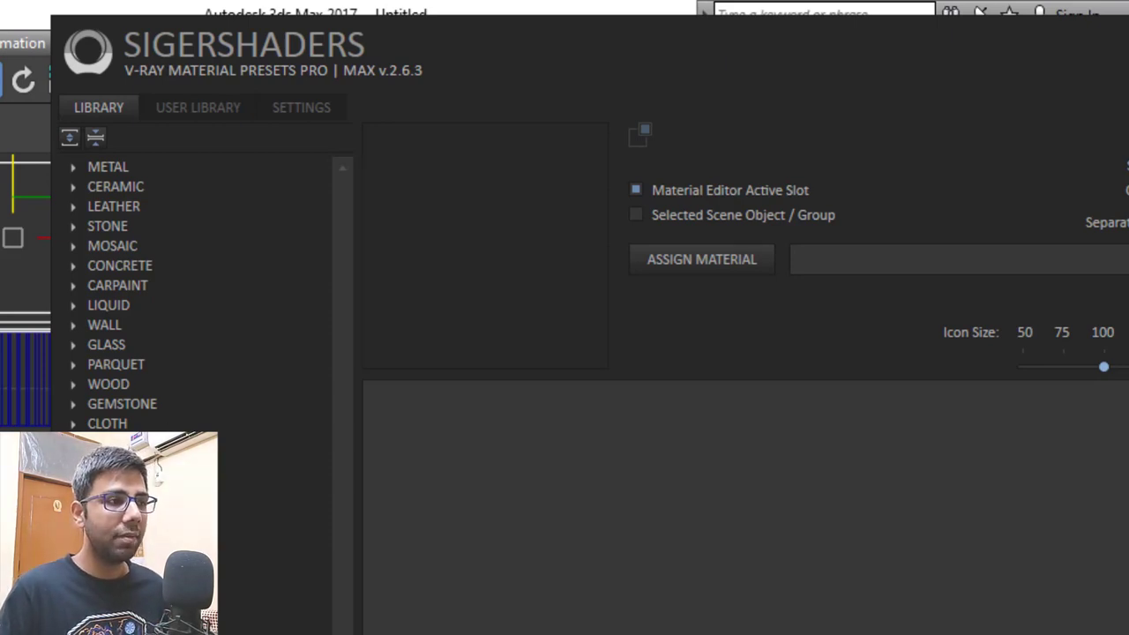
pyautogui.click(73, 227)
pyautogui.click(158, 246)
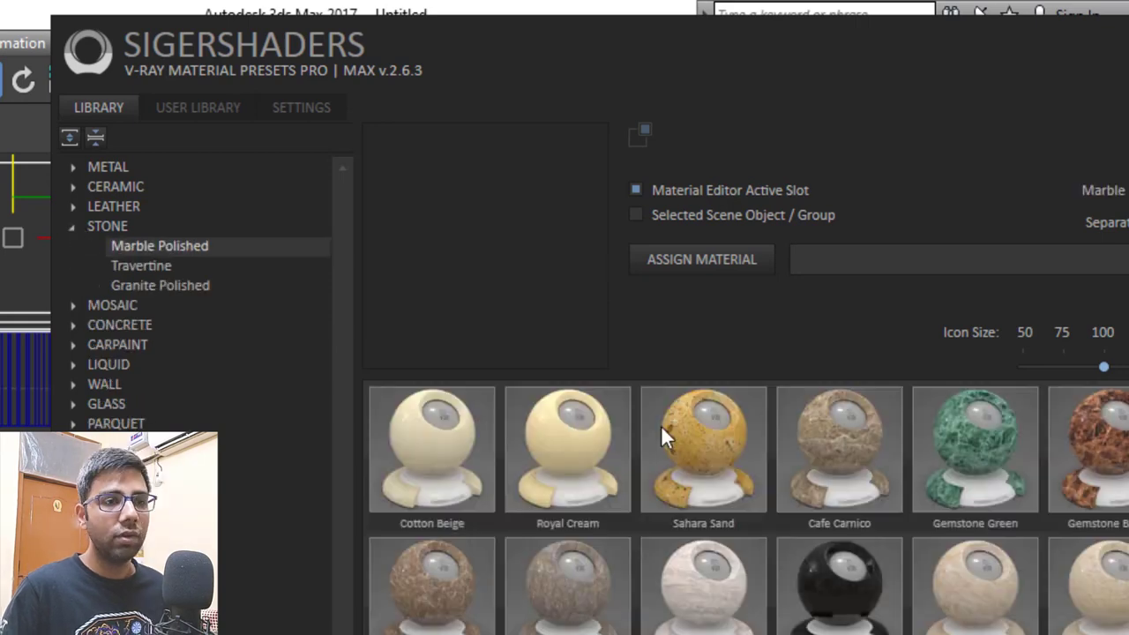
pyautogui.click(858, 448)
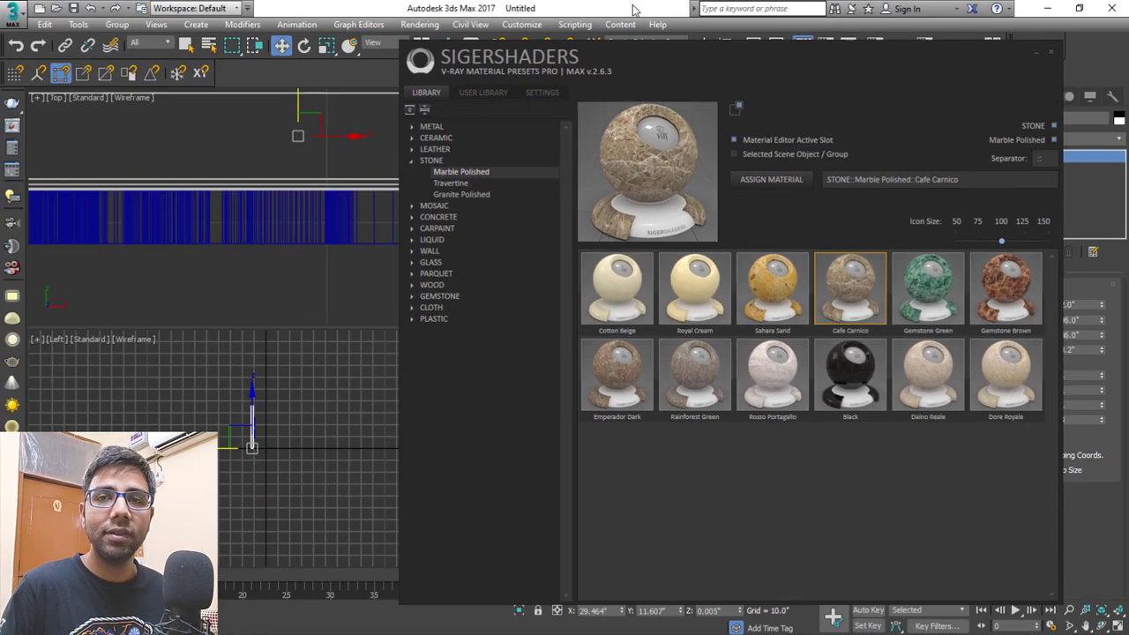
# - Set the scene's renderer to V-Ray Next, update 1.2
pyautogui.moveTo(695, 54); pyautogui.dragTo(655, 118)
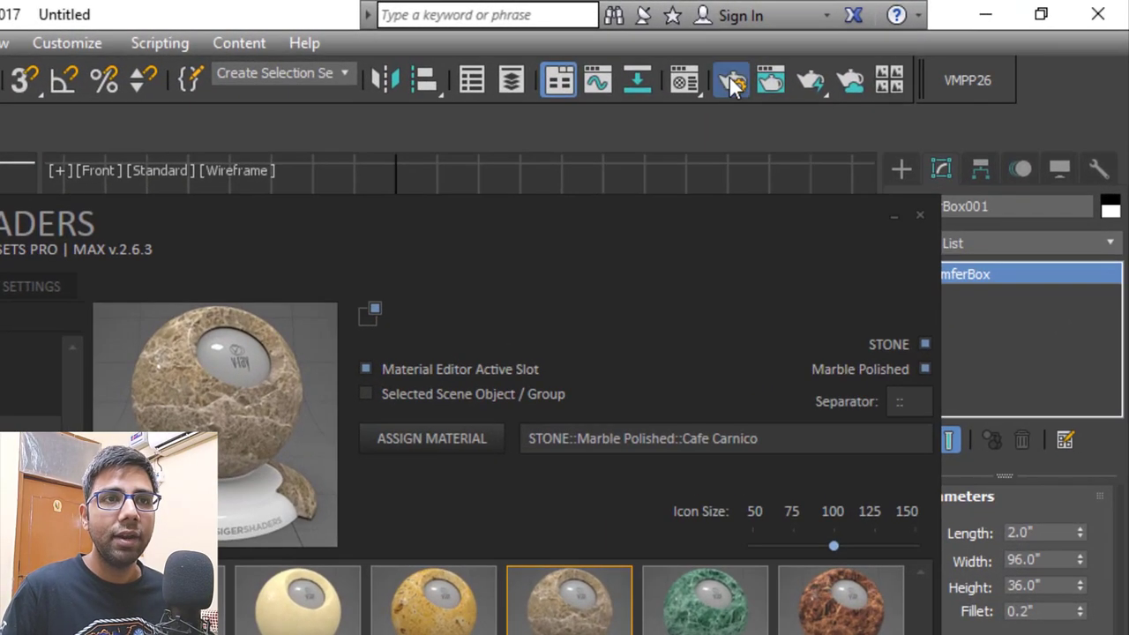
pyautogui.click(898, 46)
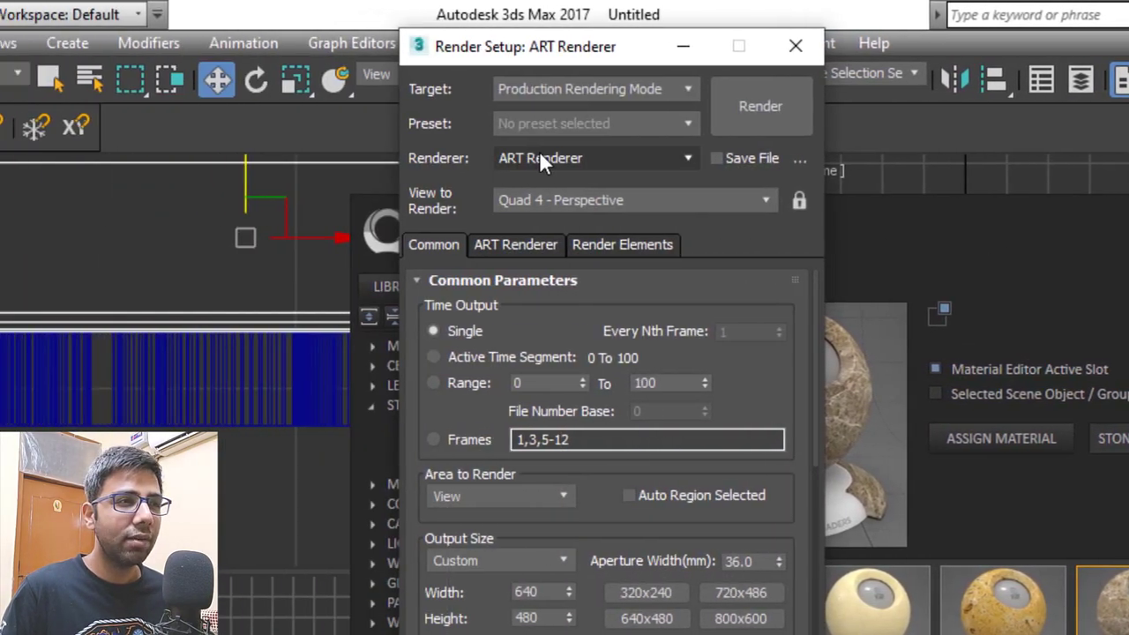
pyautogui.click(555, 157)
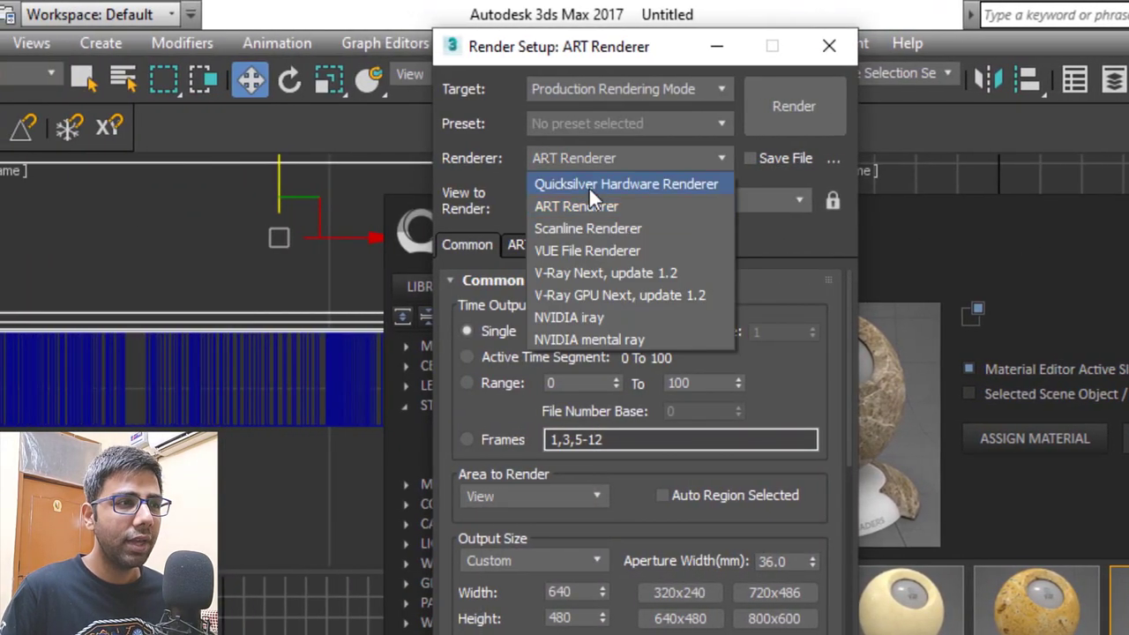
pyautogui.click(601, 272)
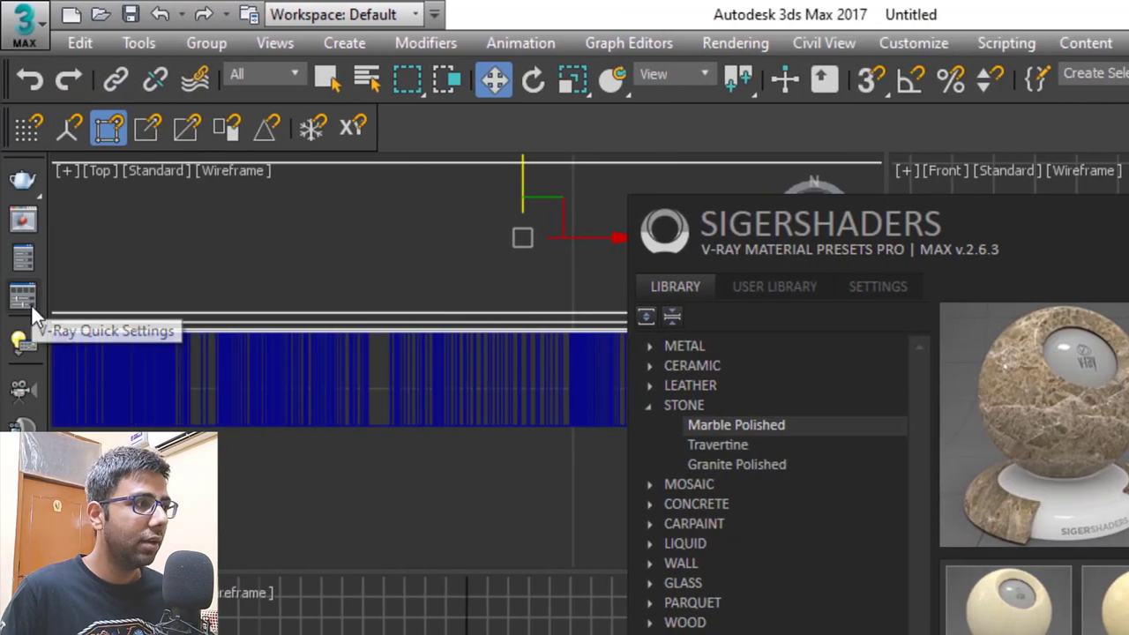
# - Apply the ArchViz interior preset in the V-Ray Quick Settings
pyautogui.click(24, 298)
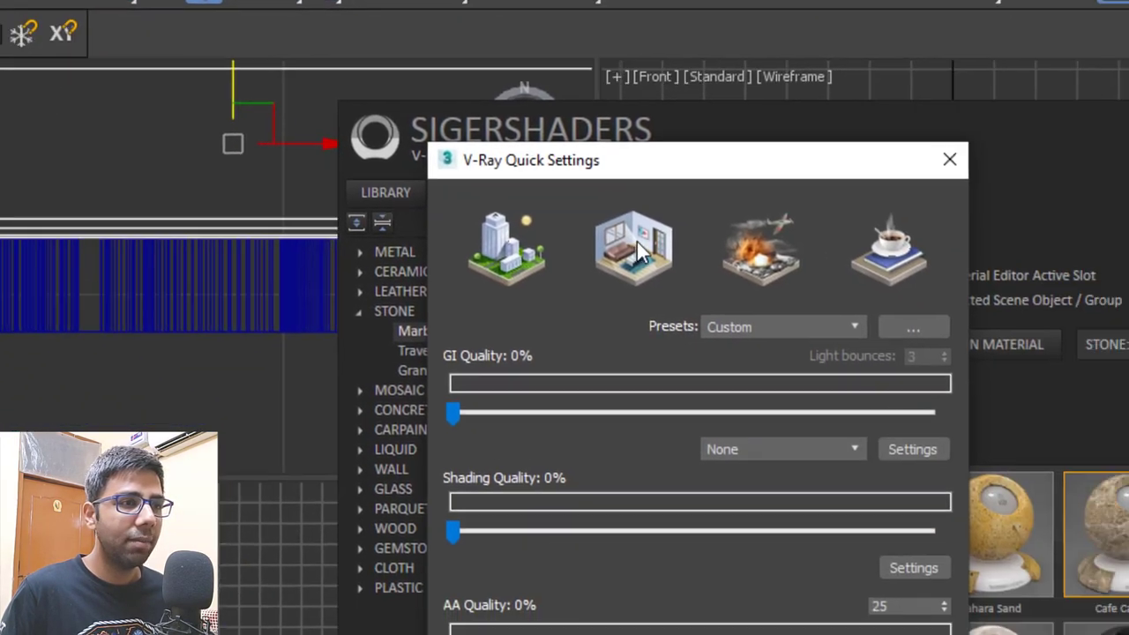
pyautogui.click(943, 339)
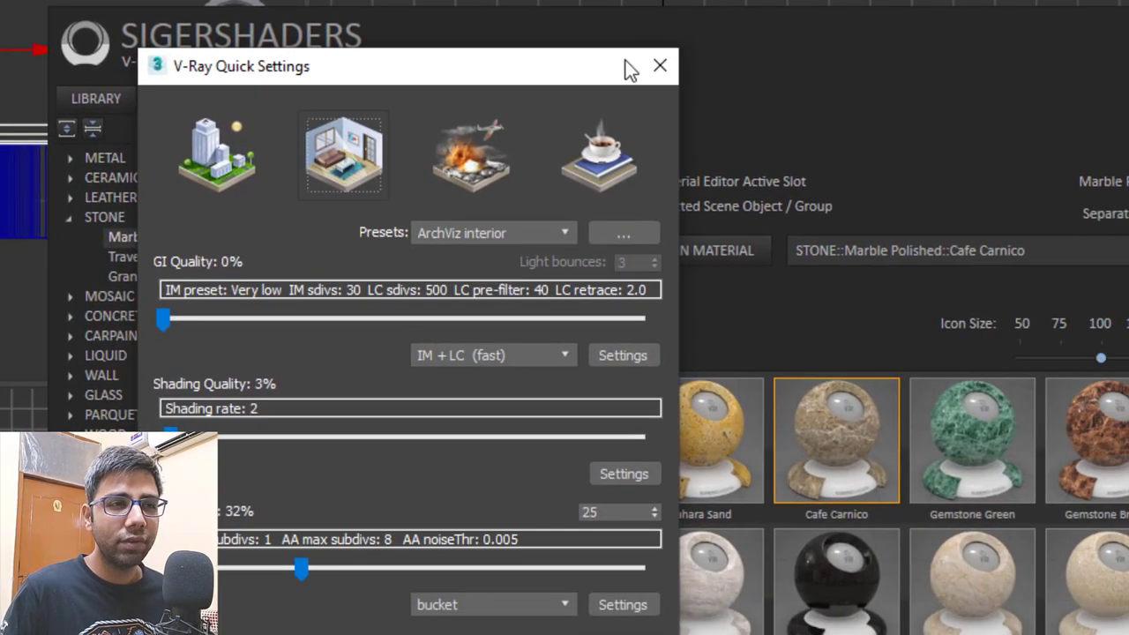
pyautogui.click(660, 66)
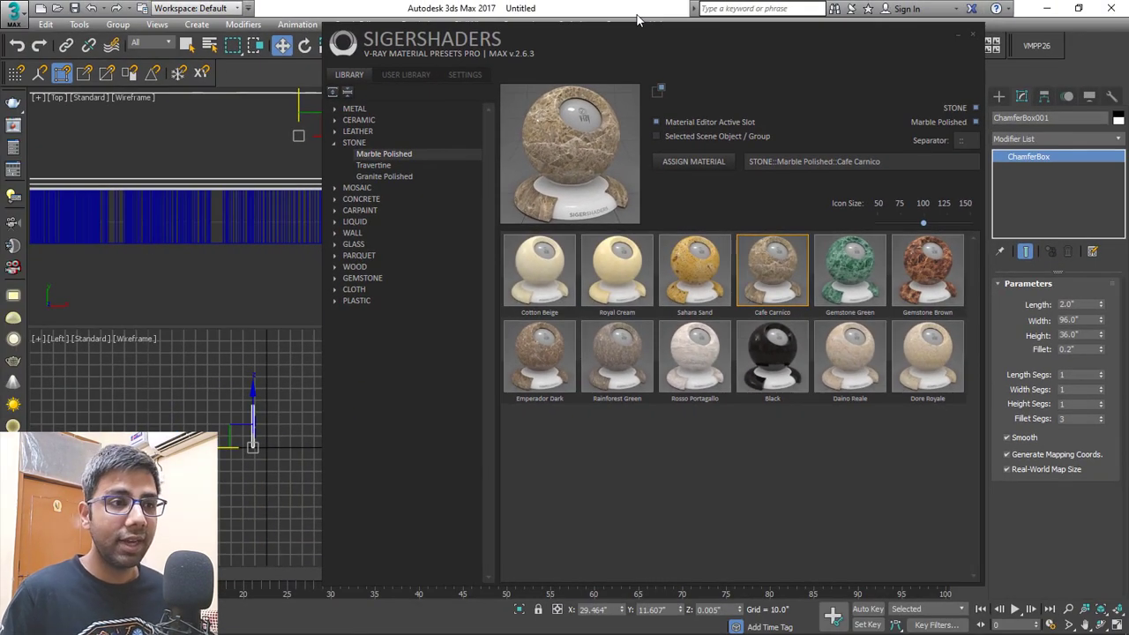
# - Load the Cafe Carnico marble into the active Material Editor slot and assign it to the selected board
pyautogui.moveTo(638, 18); pyautogui.dragTo(713, 43)
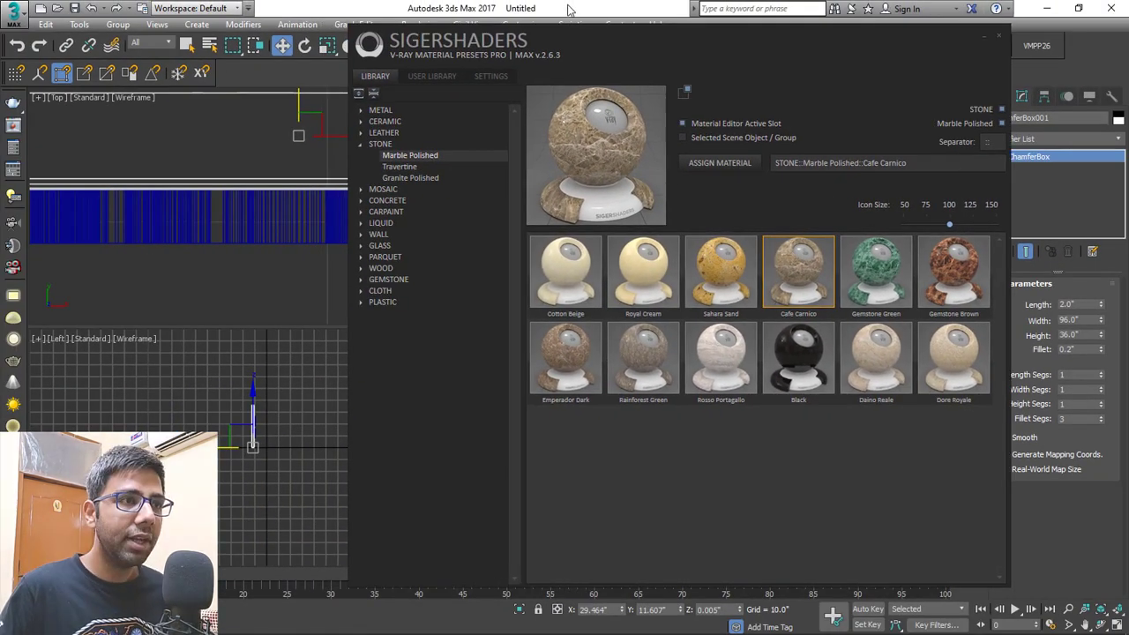
pyautogui.press('m')
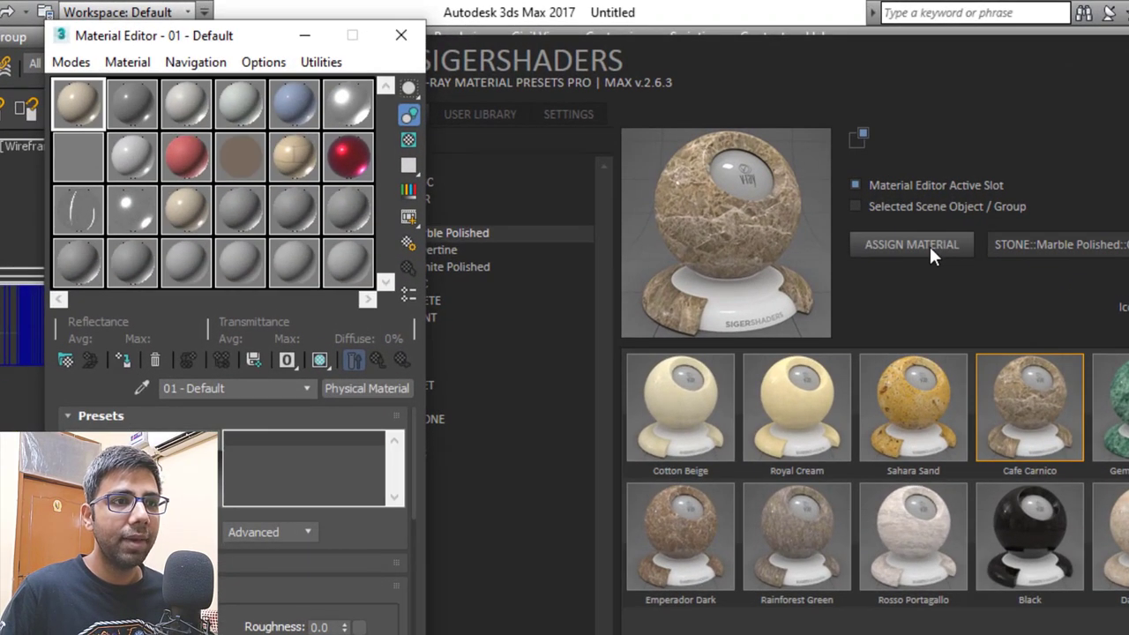
pyautogui.click(911, 244)
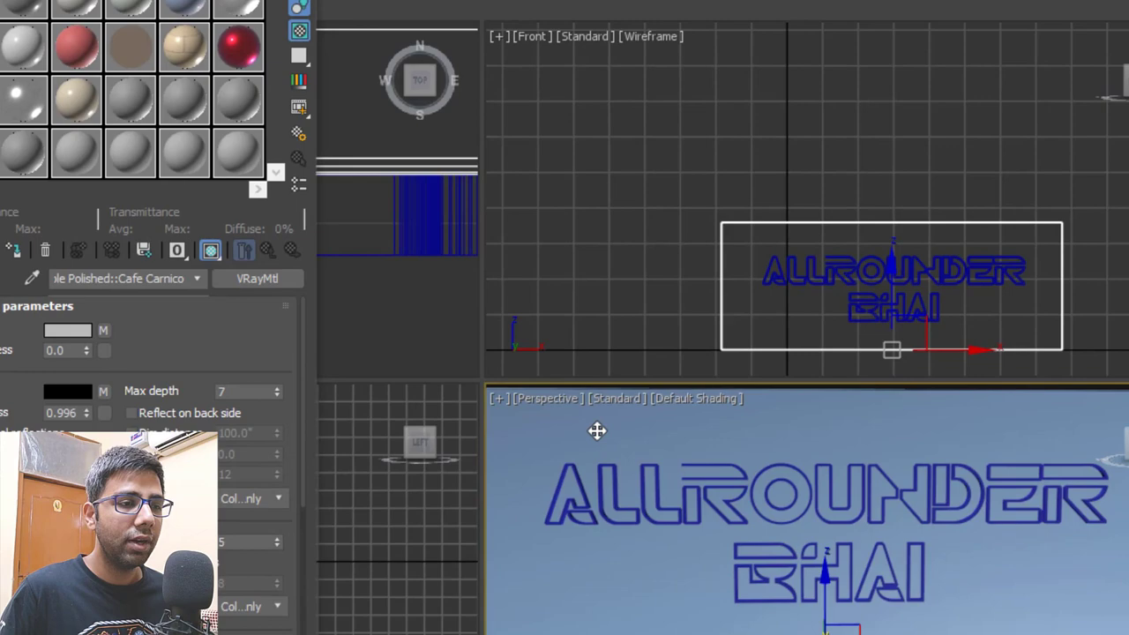
pyautogui.scroll(-5, 652, 441)
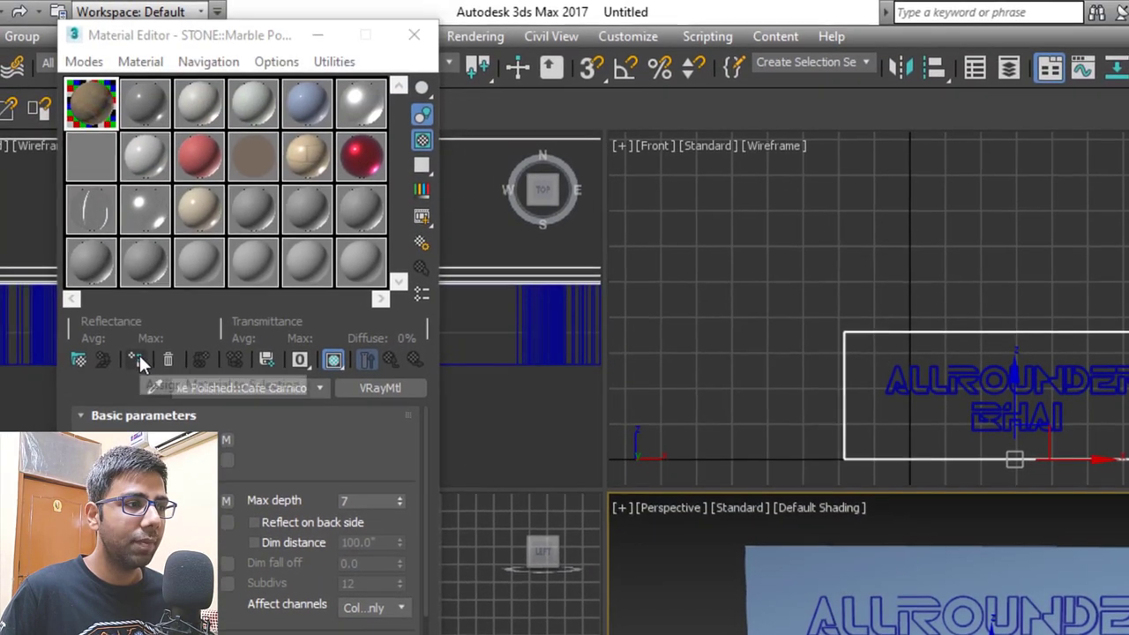
pyautogui.click(216, 251)
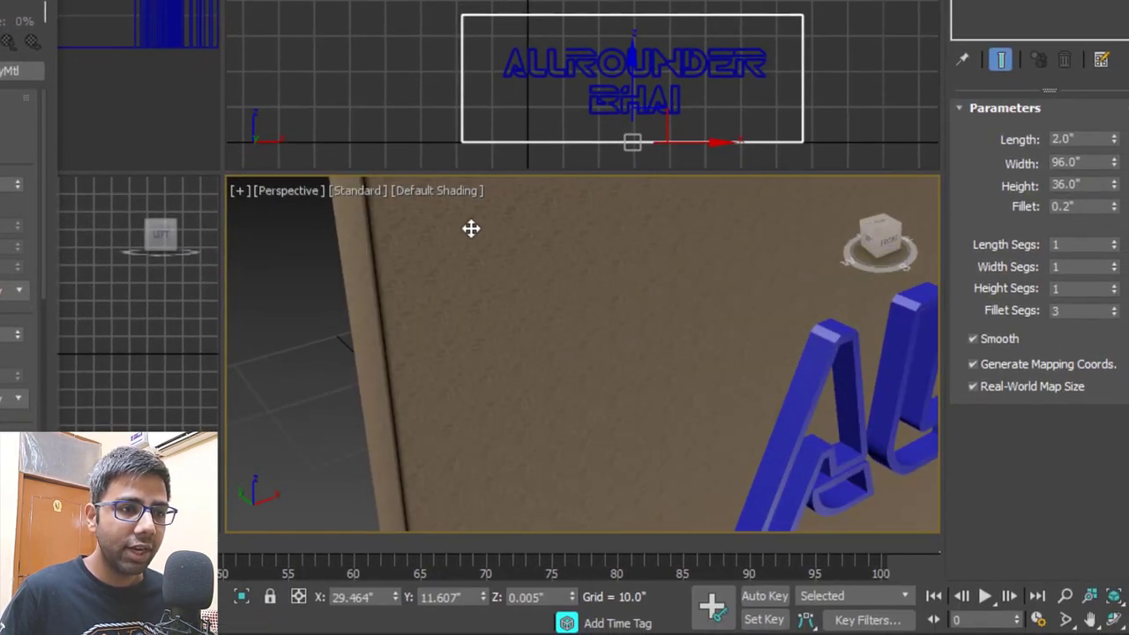
# - Set the real-world width and height of the marble's diffuse bitmap to 96 inches
pyautogui.scroll(5, 658, 399)
pyautogui.scroll(-6, 453, 264)
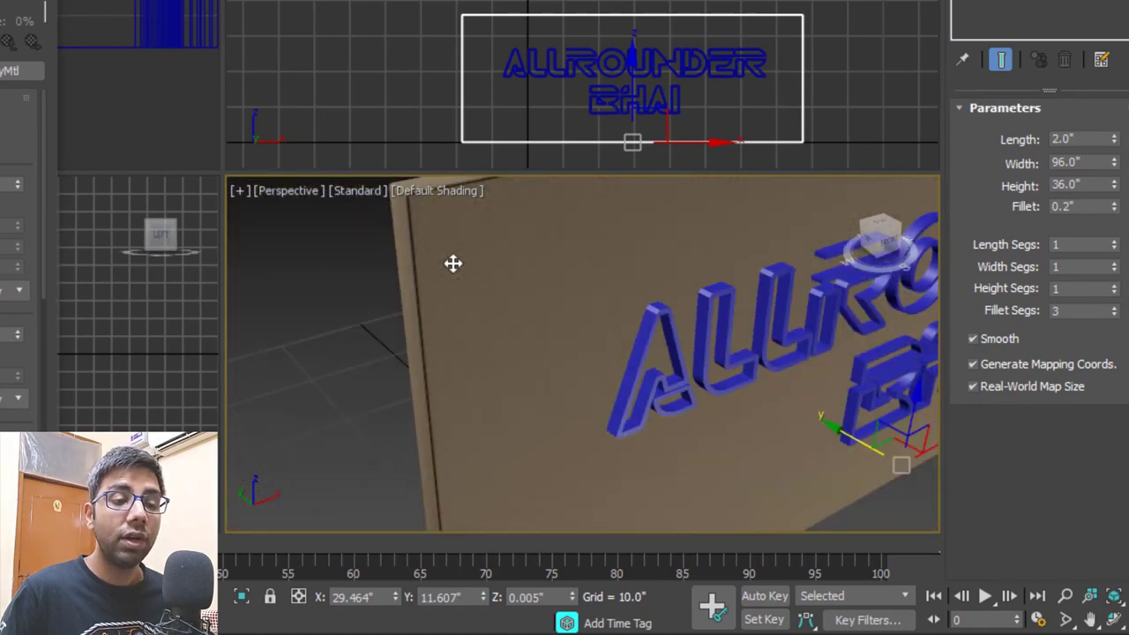
pyautogui.scroll(-2, 691, 305)
pyautogui.moveTo(758, 298); pyautogui.dragTo(627, 327, button='middle')
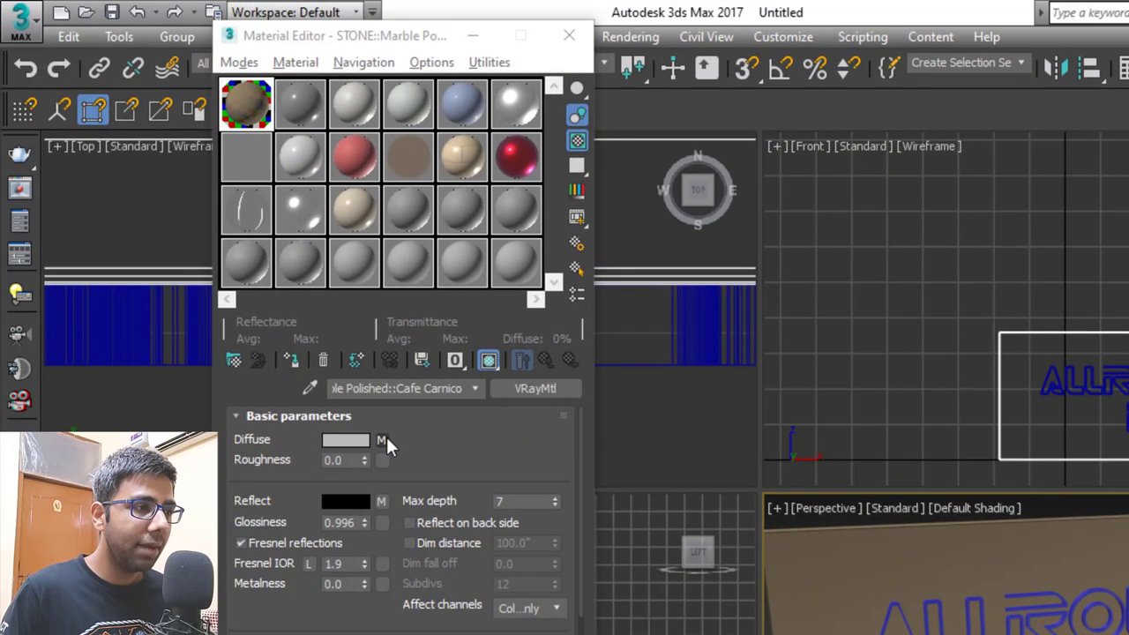
pyautogui.click(382, 440)
pyautogui.doubleClick(369, 521)
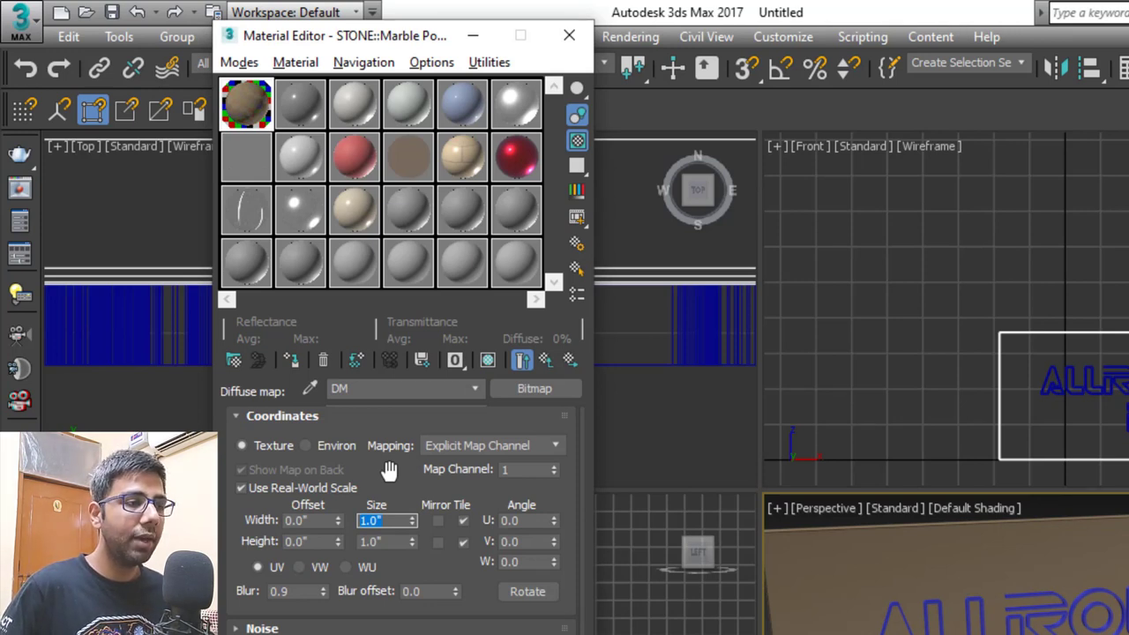
pyautogui.write('96')
pyautogui.press('Tab')
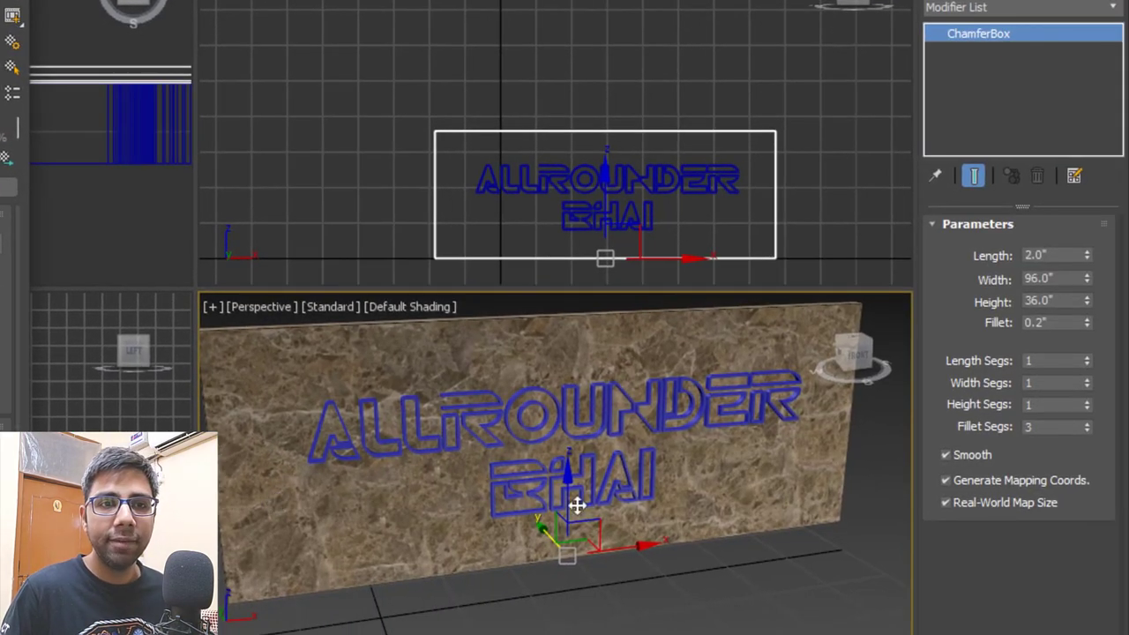
# - Compare the board's width with the width and height of the marble's diffuse map
pyautogui.doubleClick(1065, 278)
pyautogui.moveTo(1065, 278); pyautogui.dragTo(1033, 279)
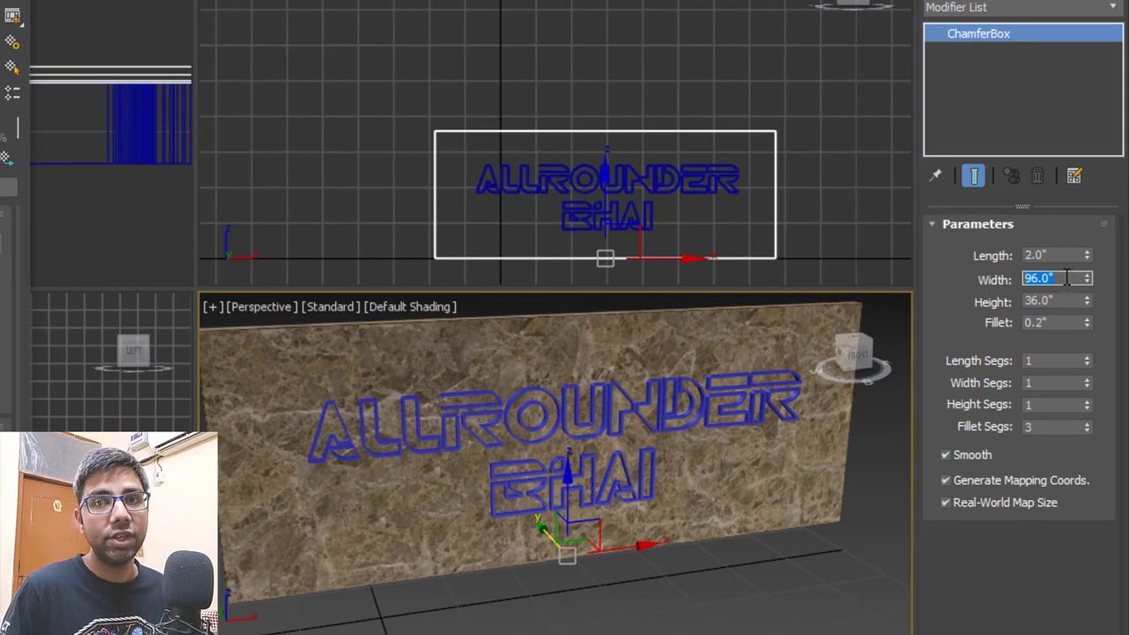
pyautogui.keyDown('alt'); pyautogui.moveTo(637, 433); pyautogui.dragTo(666, 439, button='middle'); pyautogui.keyUp('alt')
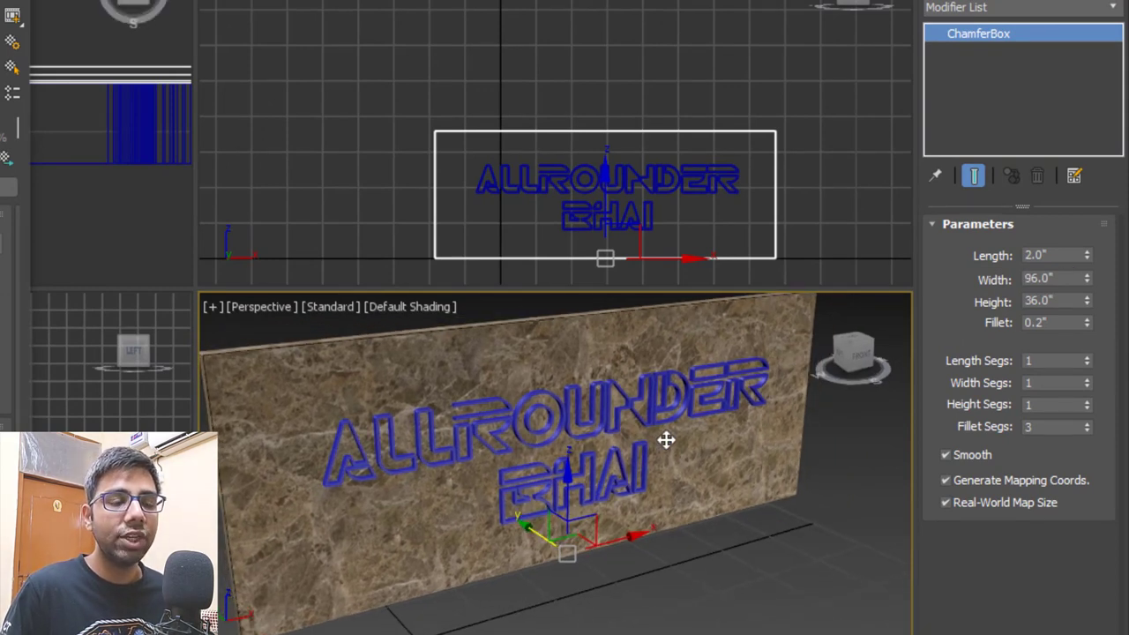
pyautogui.write('3')
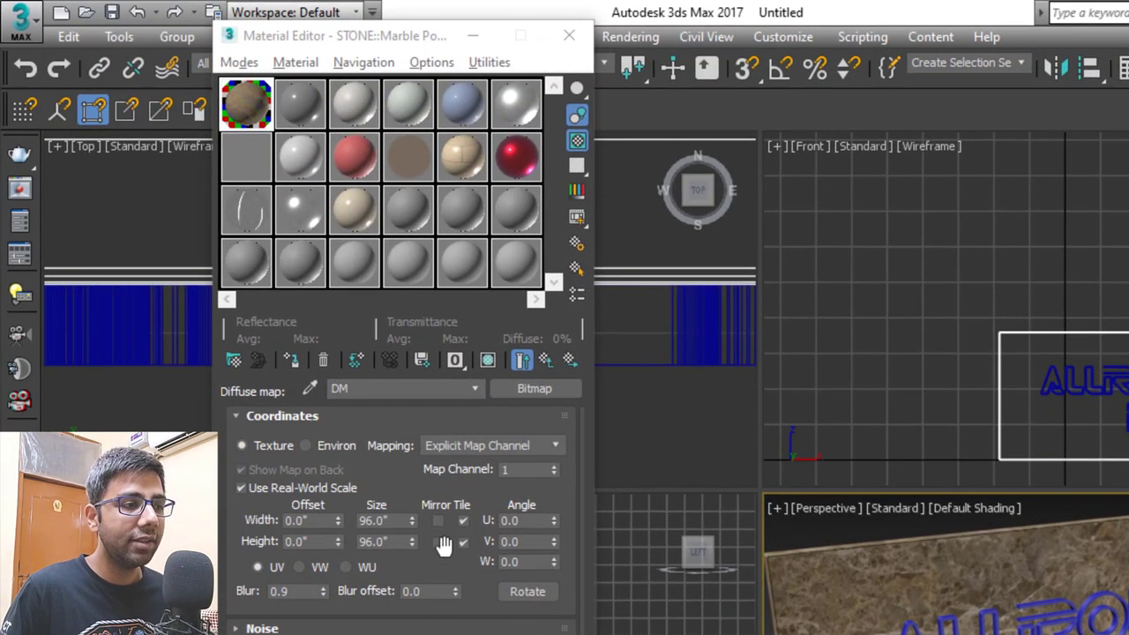
pyautogui.doubleClick(395, 520)
pyautogui.doubleClick(388, 542)
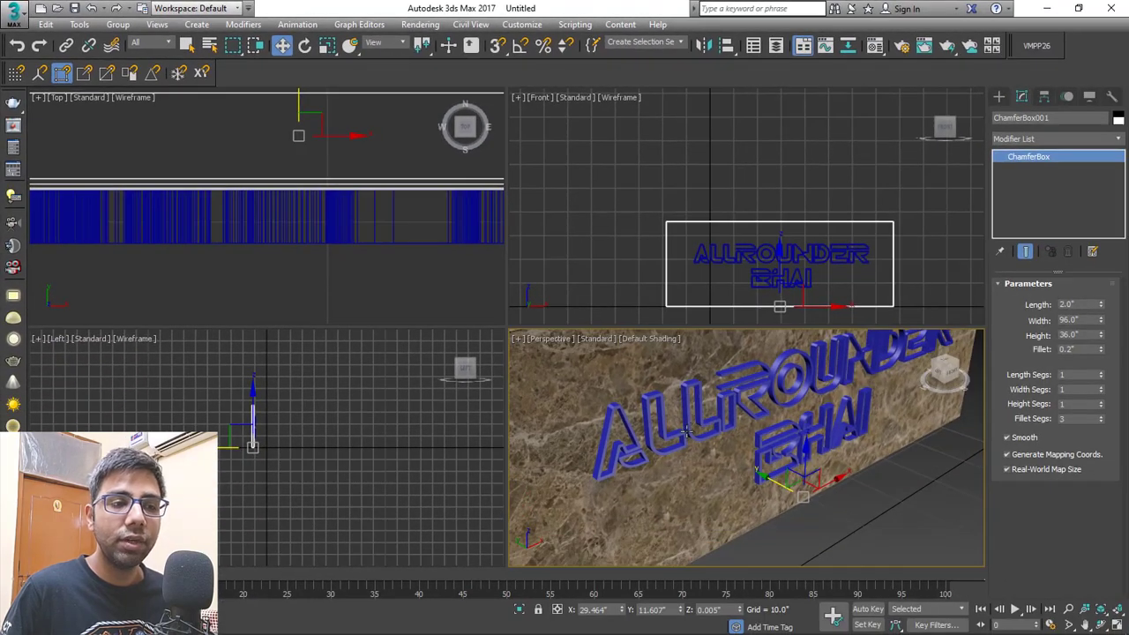
pyautogui.click(686, 427)
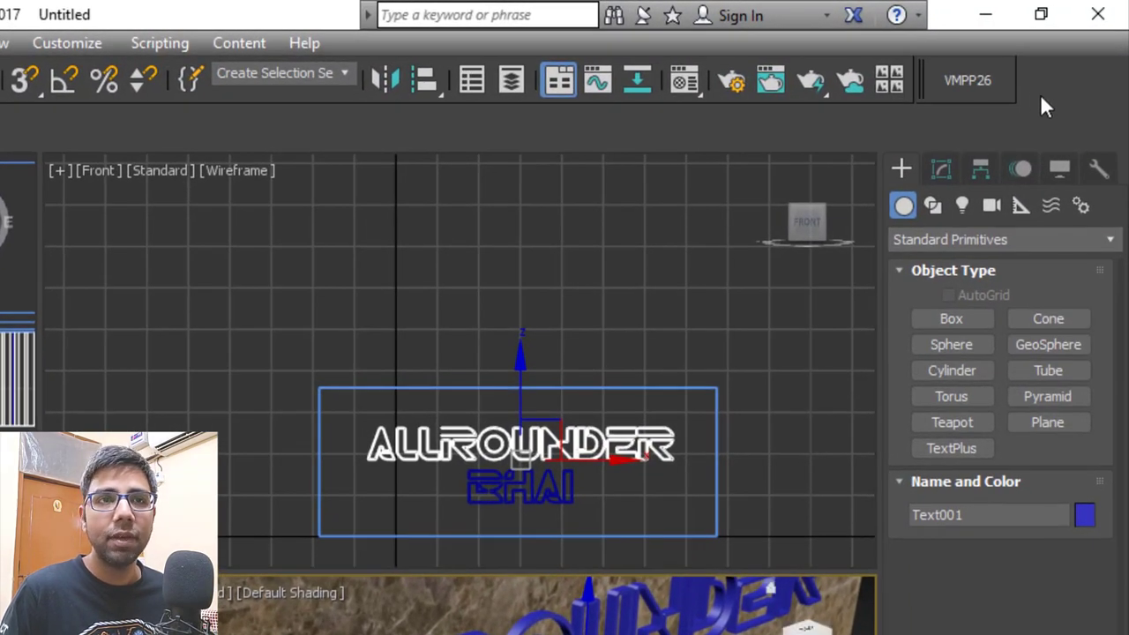
pyautogui.rightClick(1032, 113)
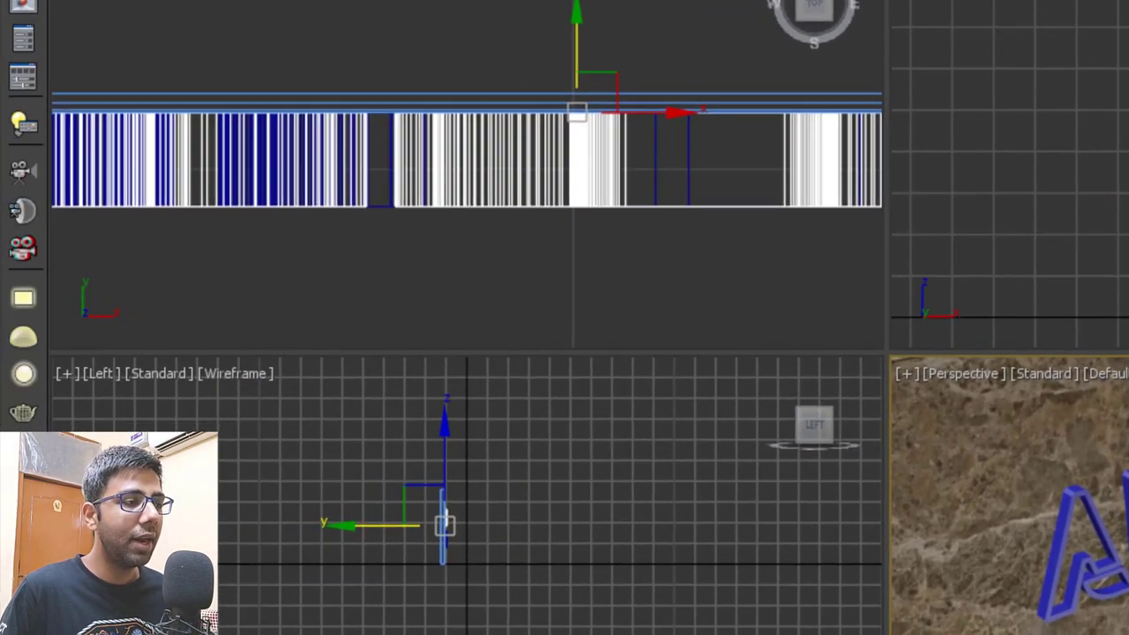
pyautogui.click(203, 494)
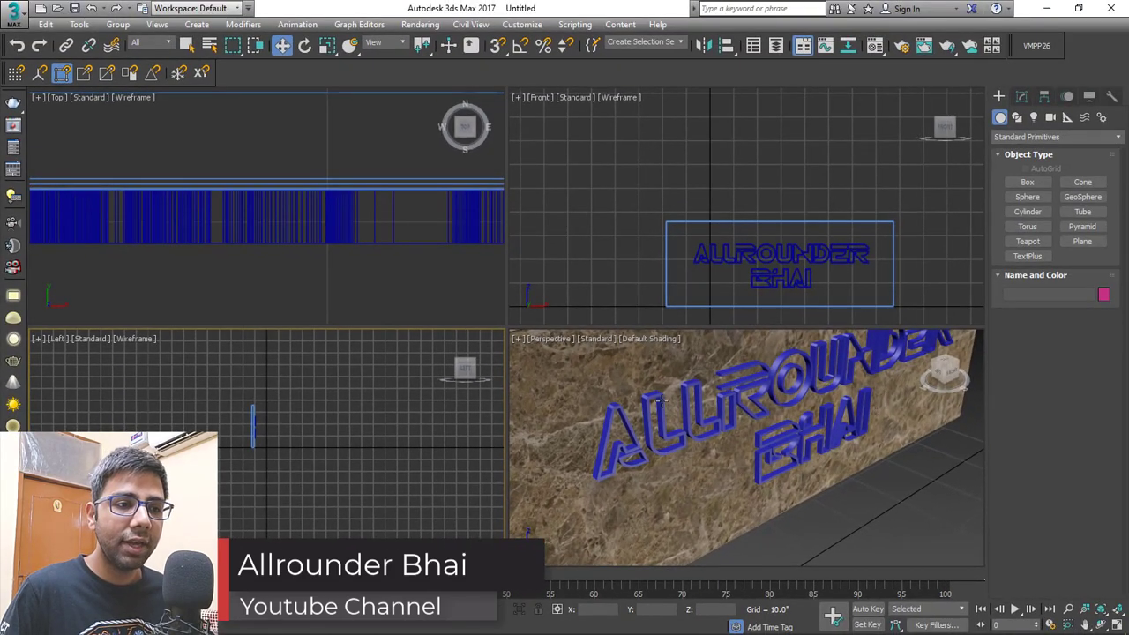
# - Convert the "Allrounder" lettering to an editable poly and turn it into a V-Ray mesh light
pyautogui.click(659, 408)
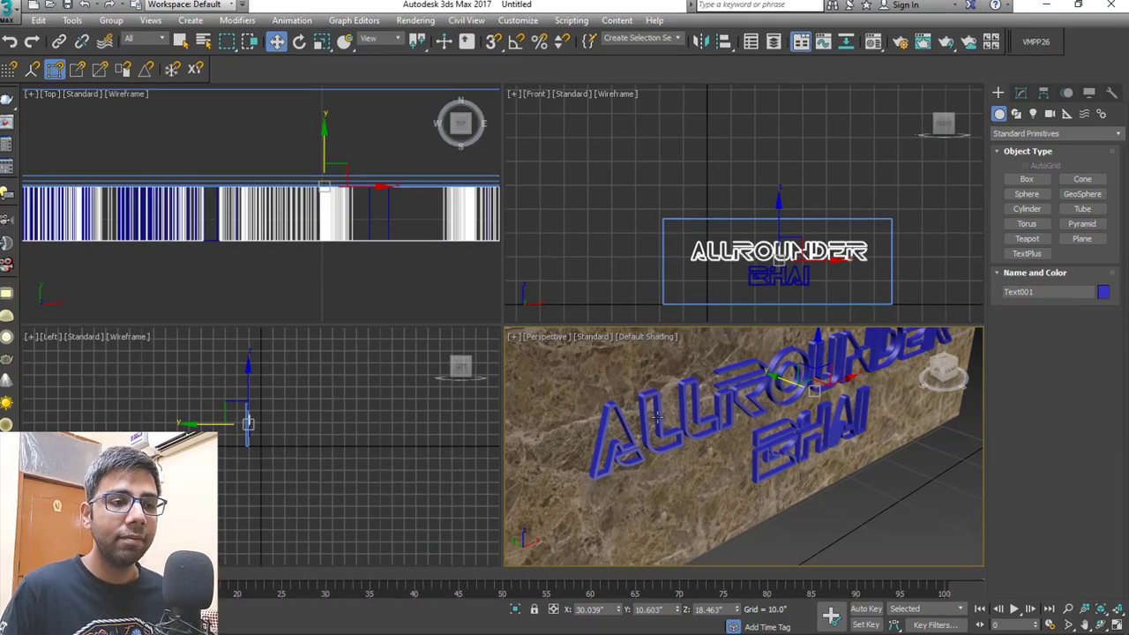
pyautogui.rightClick(696, 397)
pyautogui.moveTo(819, 550)
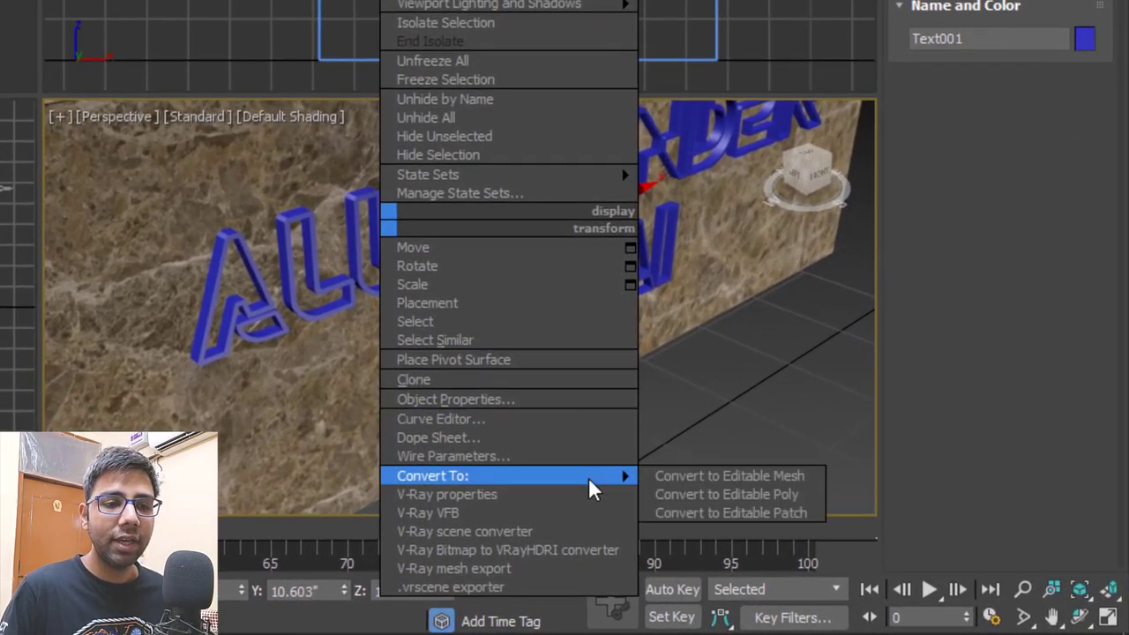
pyautogui.click(774, 494)
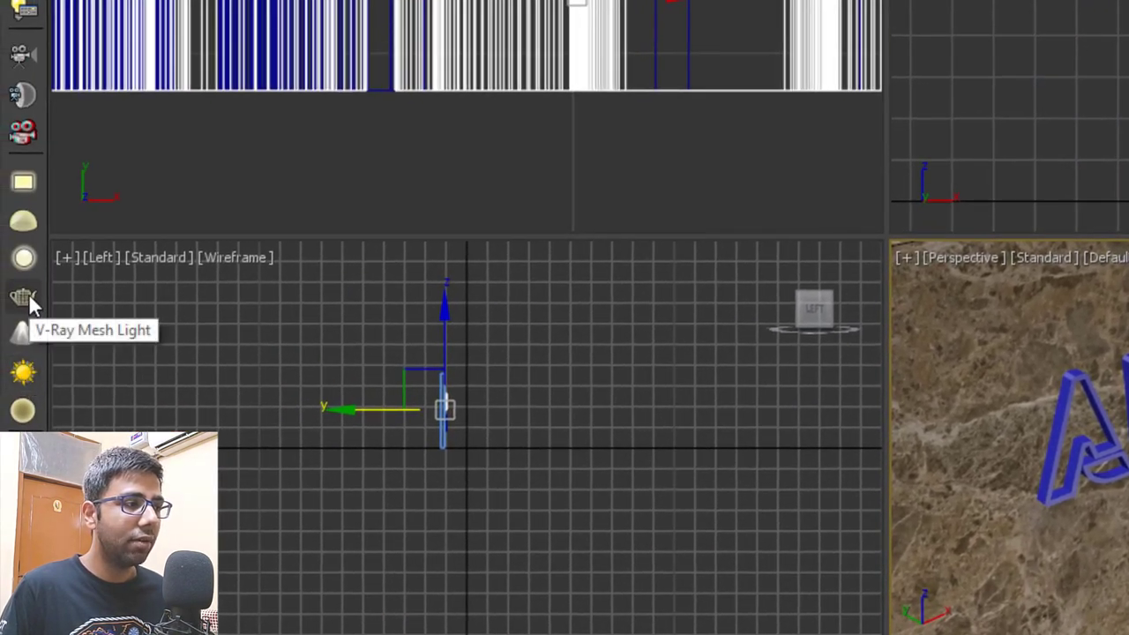
pyautogui.click(24, 296)
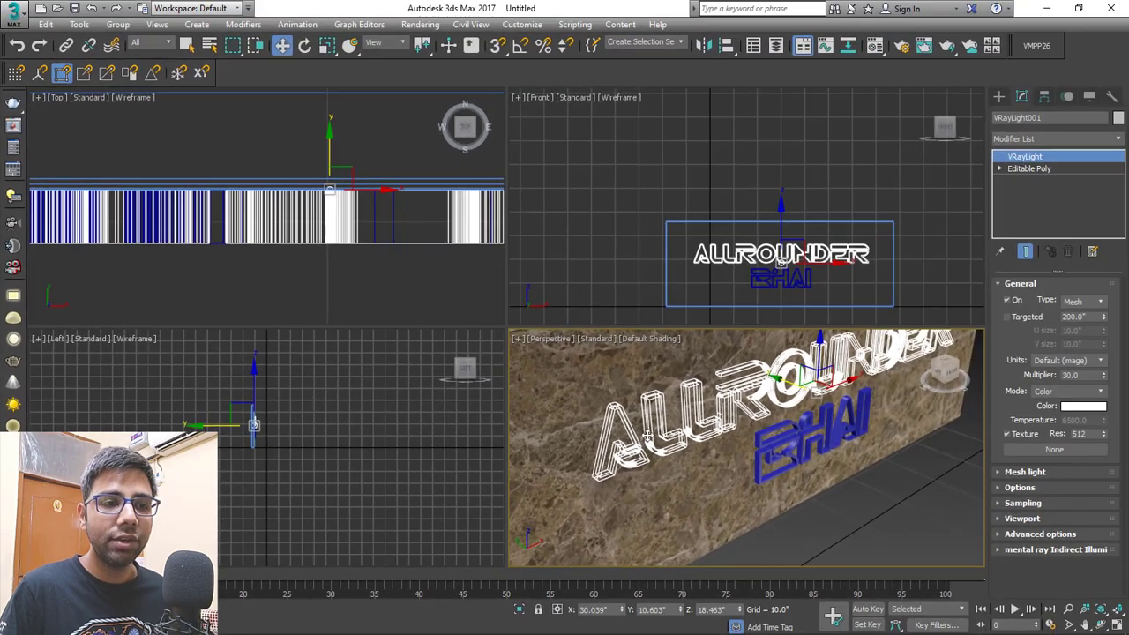
# - Convert the "Bhai" lettering to an editable poly and turn it into a V-Ray mesh light
pyautogui.click(785, 438)
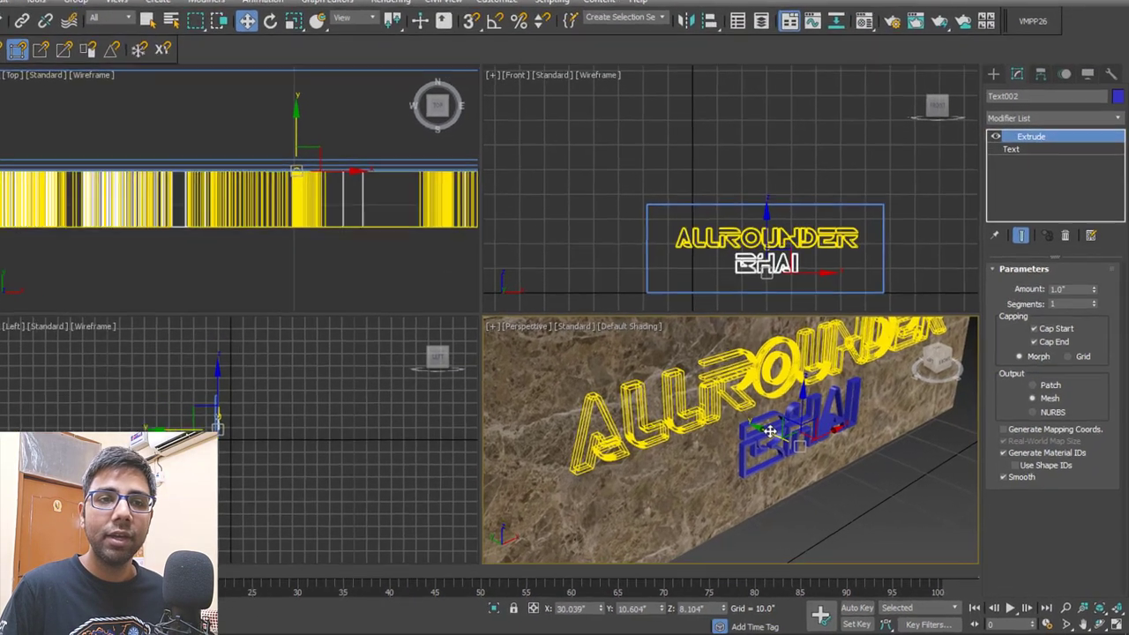
pyautogui.rightClick(784, 438)
pyautogui.moveTo(913, 569)
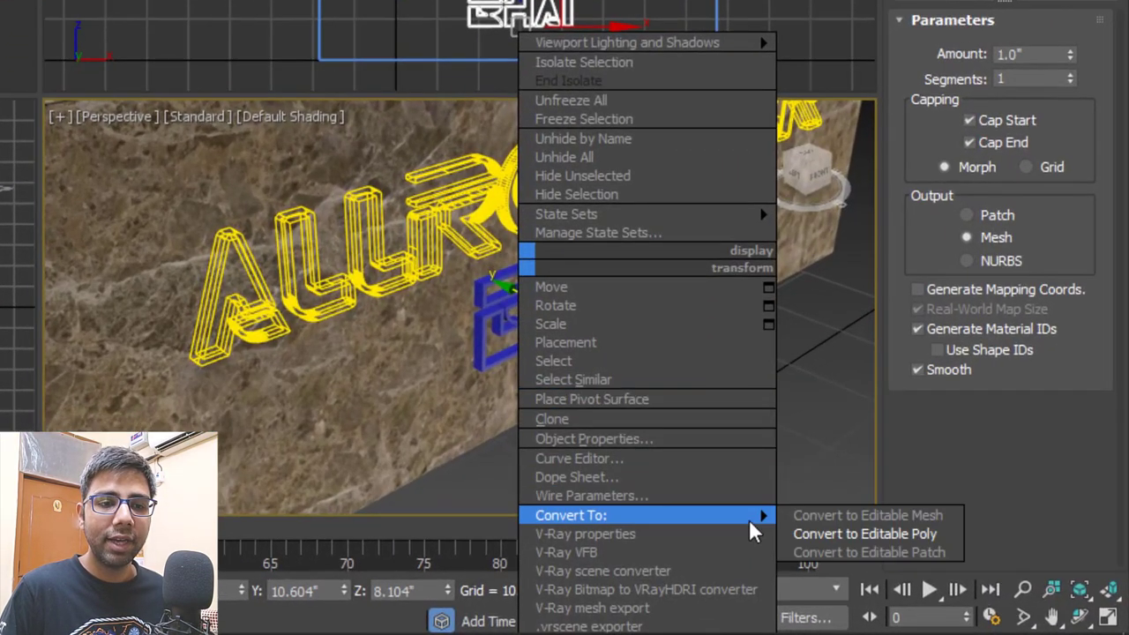
pyautogui.click(839, 535)
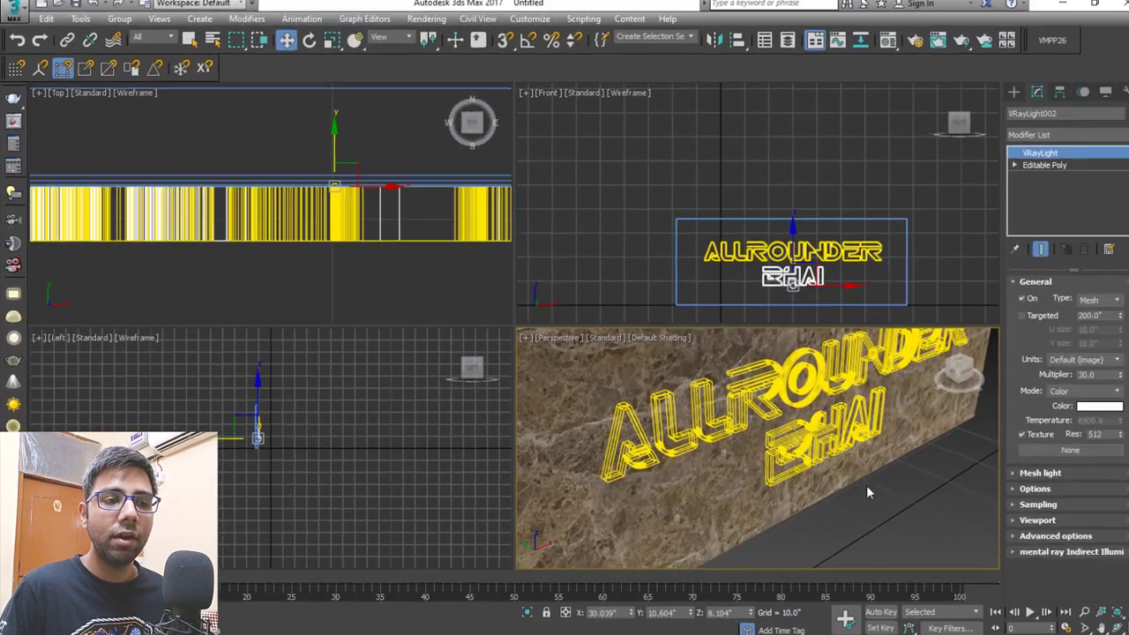
pyautogui.click(865, 486)
# - Orbit the perspective view to face the sign and make a test render of the glowing letters
pyautogui.keyDown('alt'); pyautogui.moveTo(866, 486); pyautogui.dragTo(728, 481, button='middle'); pyautogui.keyUp('alt')
pyautogui.scroll(-4, 762, 467)
pyautogui.scroll(4, 820, 455)
pyautogui.moveTo(821, 454); pyautogui.dragTo(794, 459, button='middle')
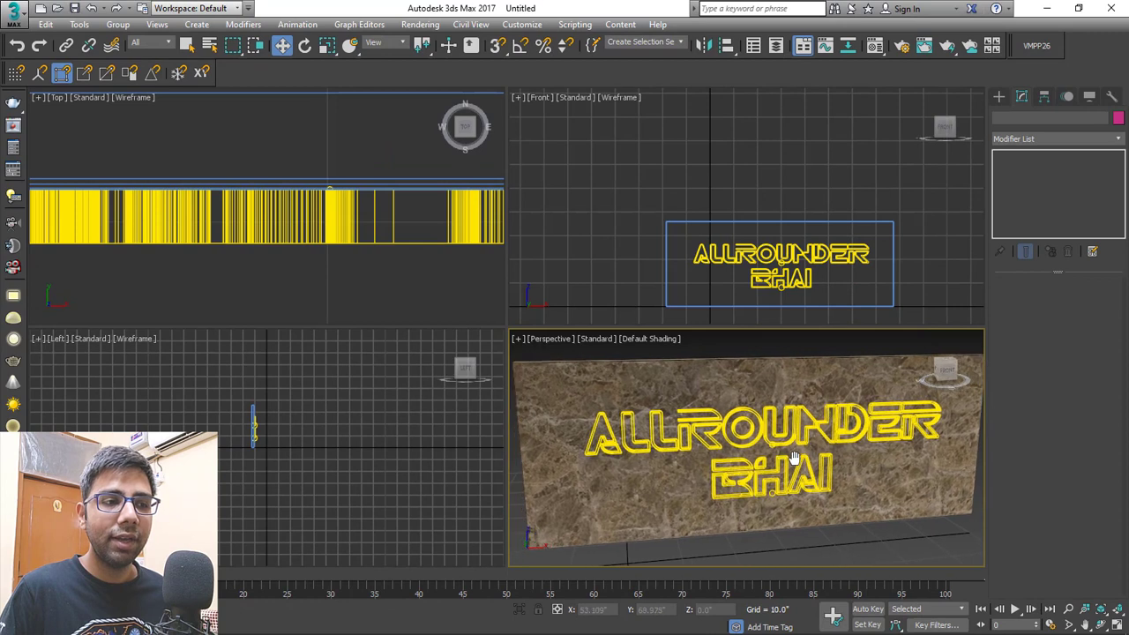
pyautogui.click(948, 51)
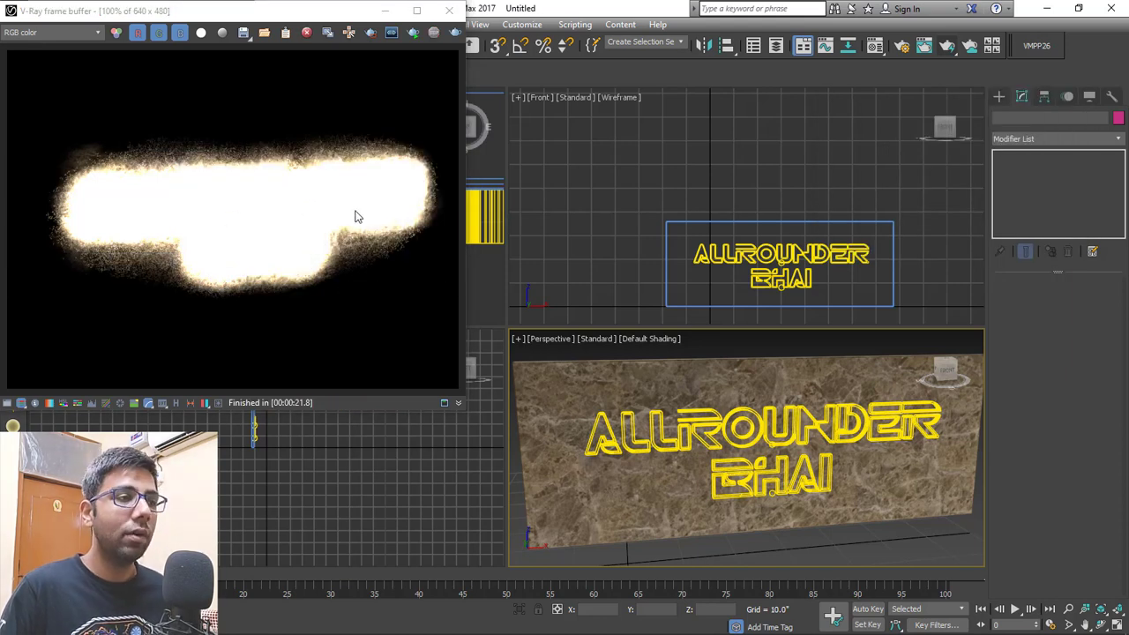
pyautogui.click(450, 11)
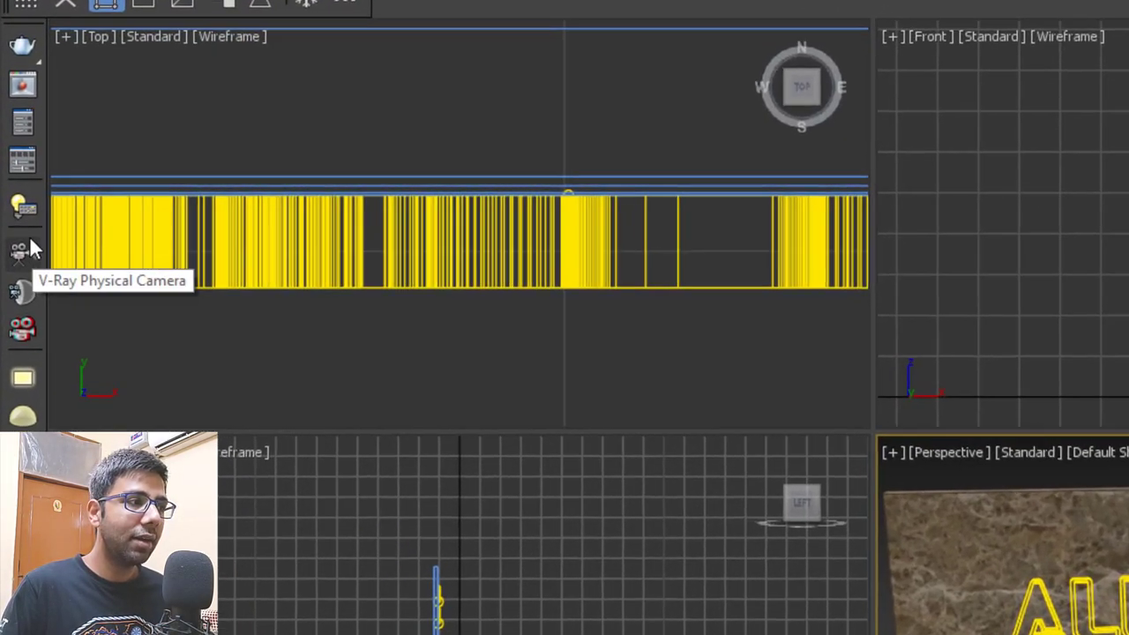
# - Create a V-Ray physical camera from the perspective view and show its safe frame
pyautogui.click(23, 251)
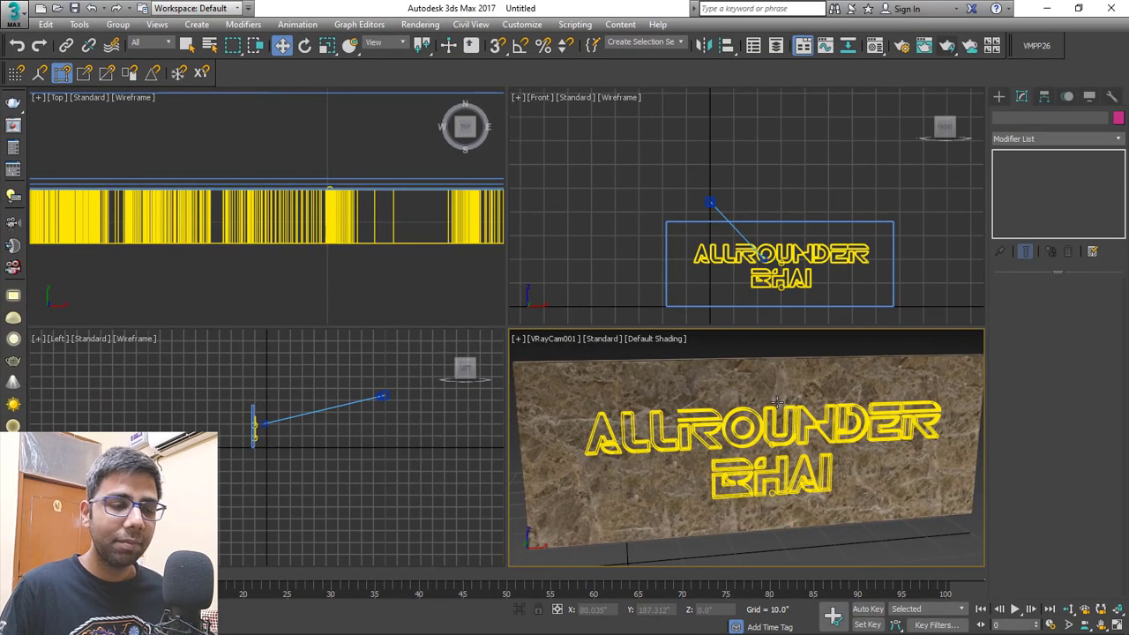
pyautogui.hotkey('shift', 'f')
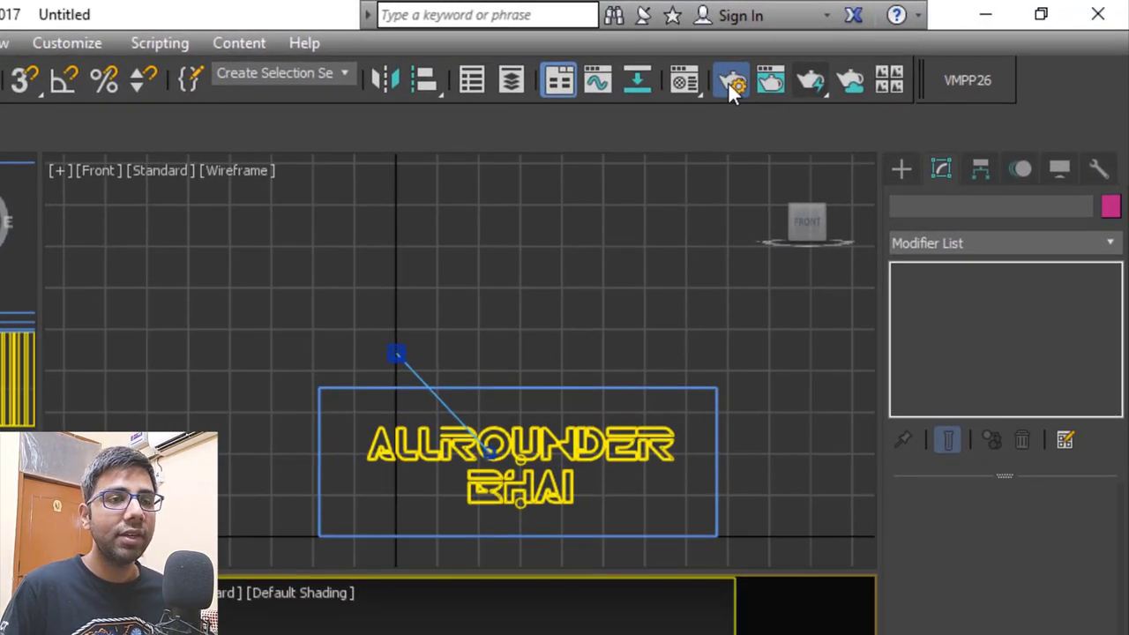
# - Set the render output size to HDTV (video), 1920 by 1080, and make a test render of the camera view
pyautogui.click(727, 82)
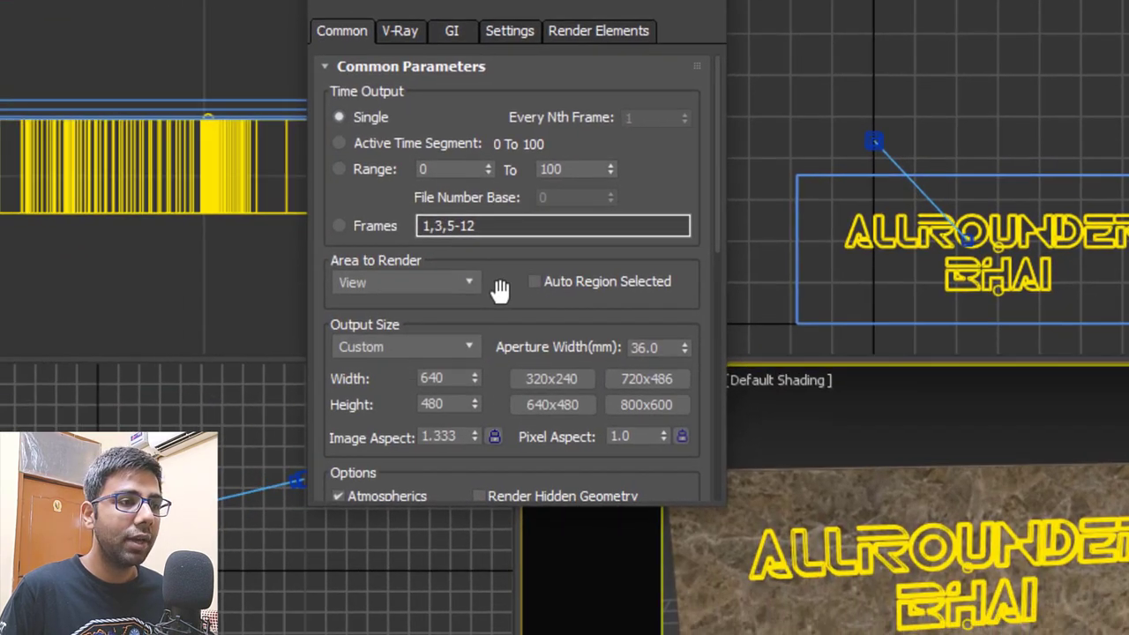
pyautogui.moveTo(500, 291); pyautogui.dragTo(491, 234)
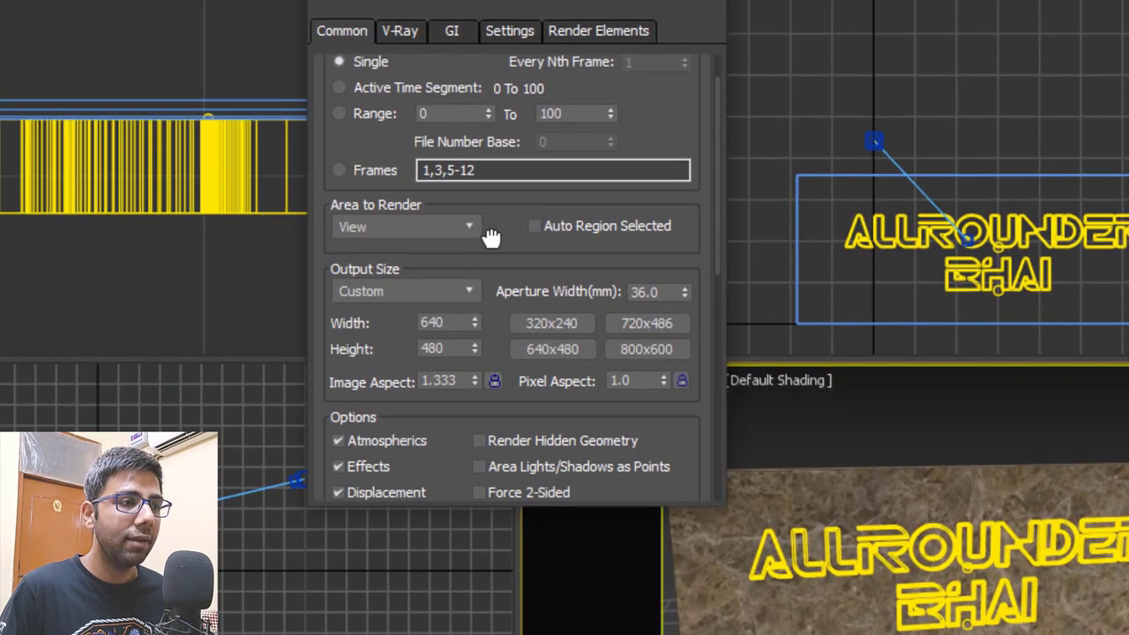
pyautogui.click(459, 291)
pyautogui.click(392, 603)
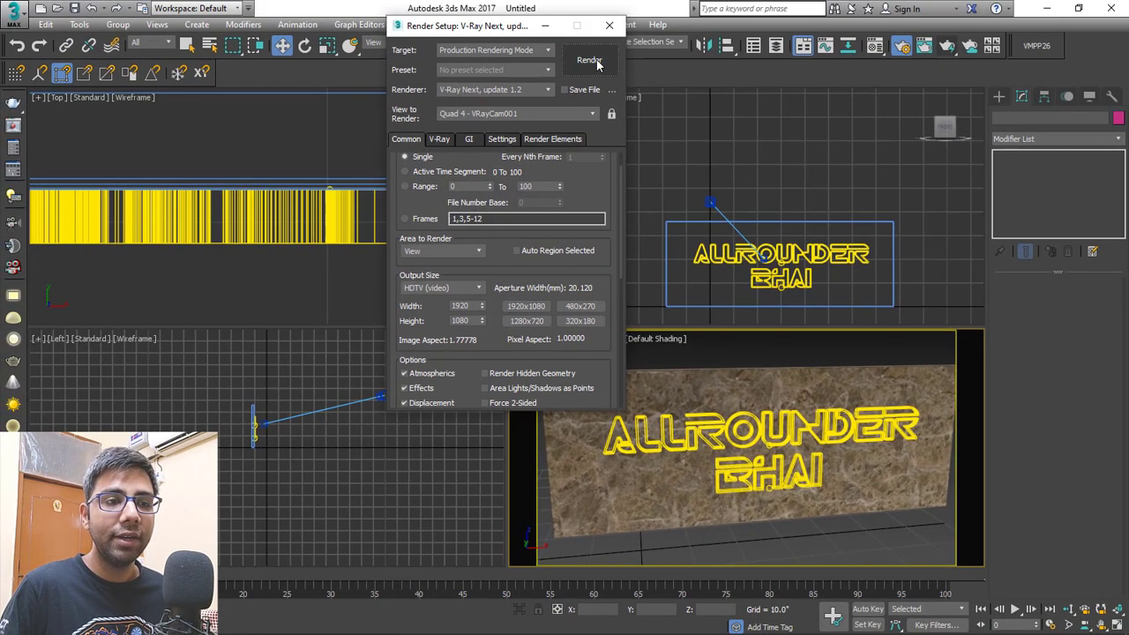
pyautogui.click(591, 61)
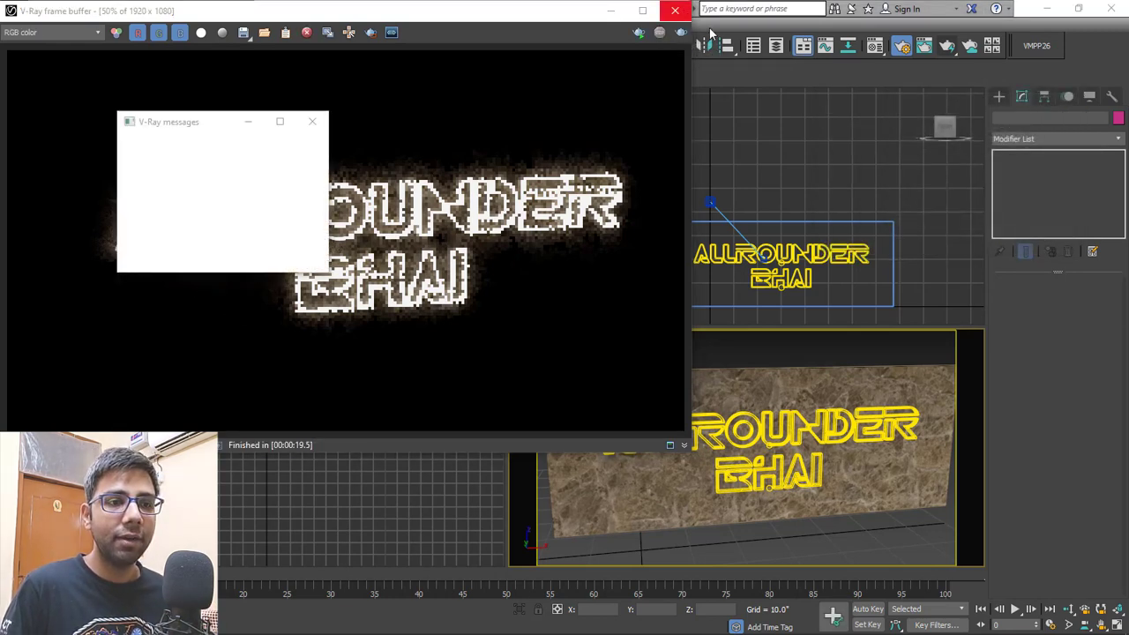
pyautogui.click(674, 10)
# - Set the multiplier of both the "Bhai" and "Allrounder" mesh lights to 120
pyautogui.click(781, 279)
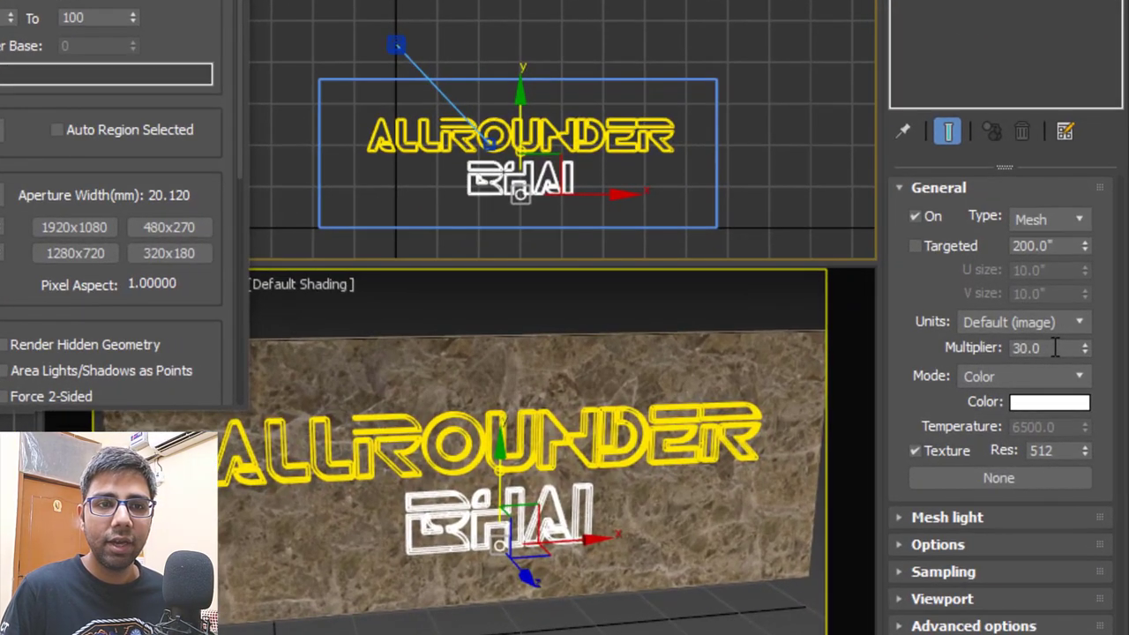
pyautogui.doubleClick(1055, 347)
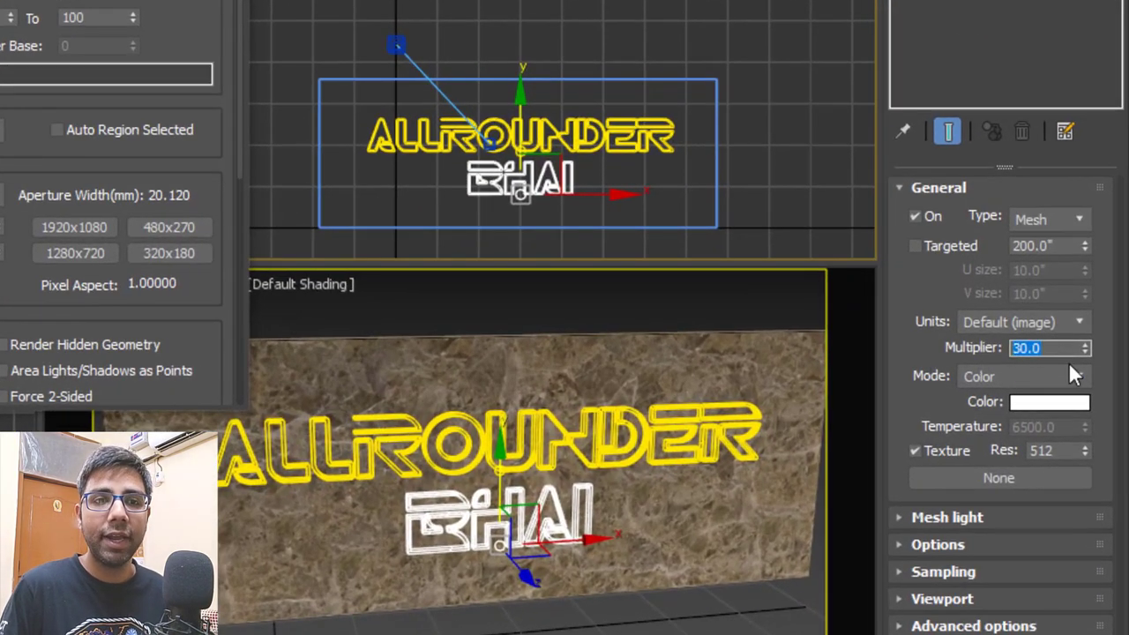
pyautogui.write('120')
pyautogui.press('Return')
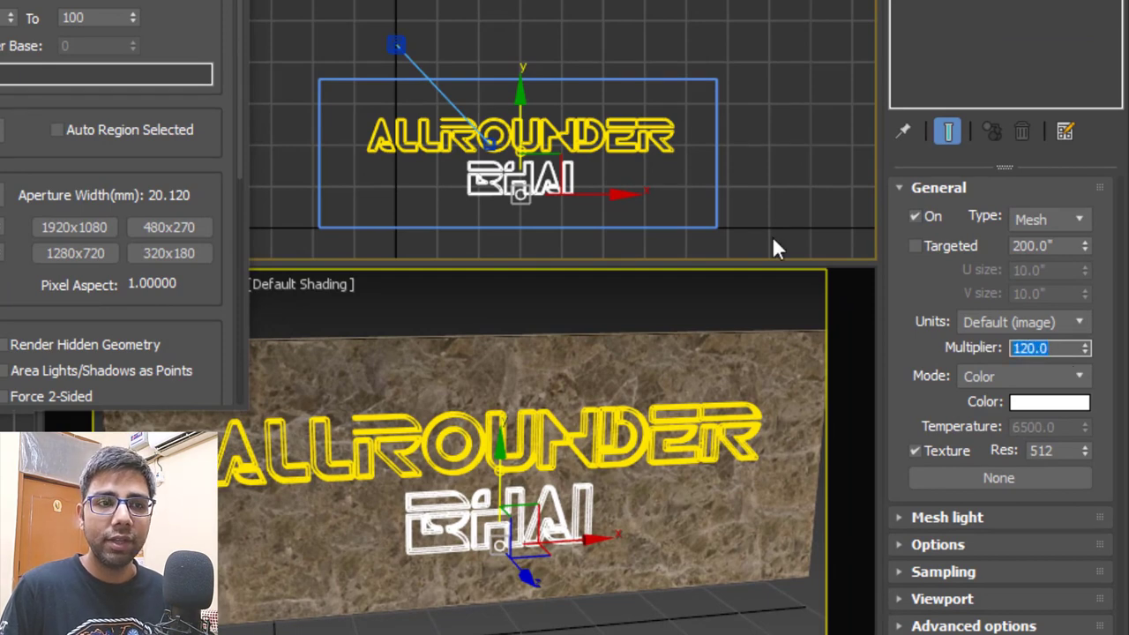
pyautogui.click(568, 181)
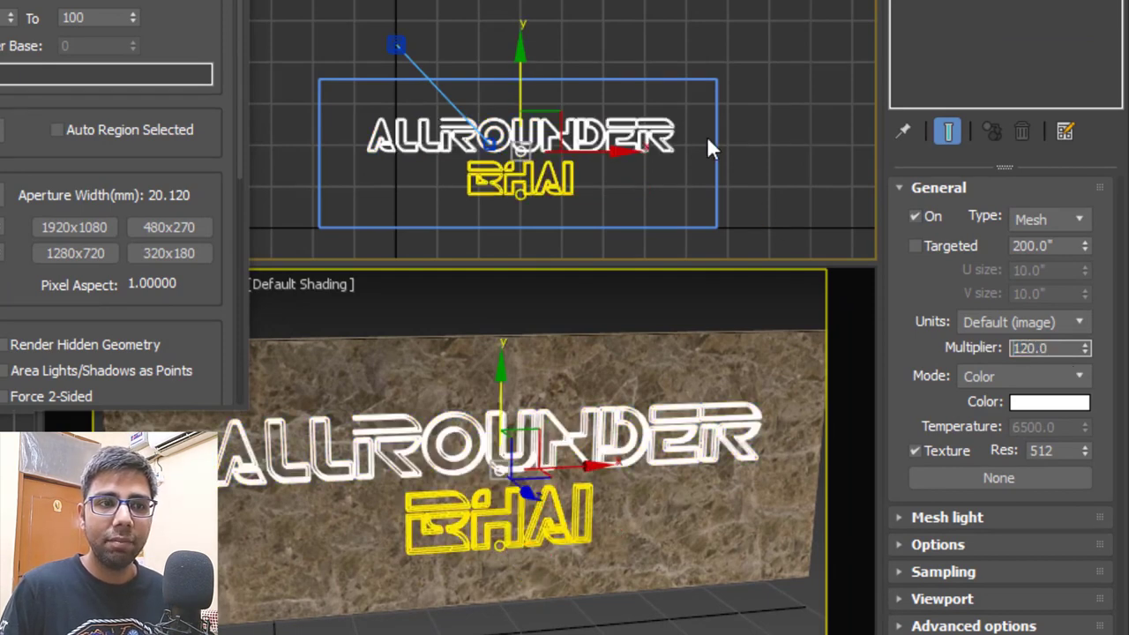
pyautogui.doubleClick(1027, 347)
pyautogui.write('120')
pyautogui.press('Return')
pyautogui.click(697, 340)
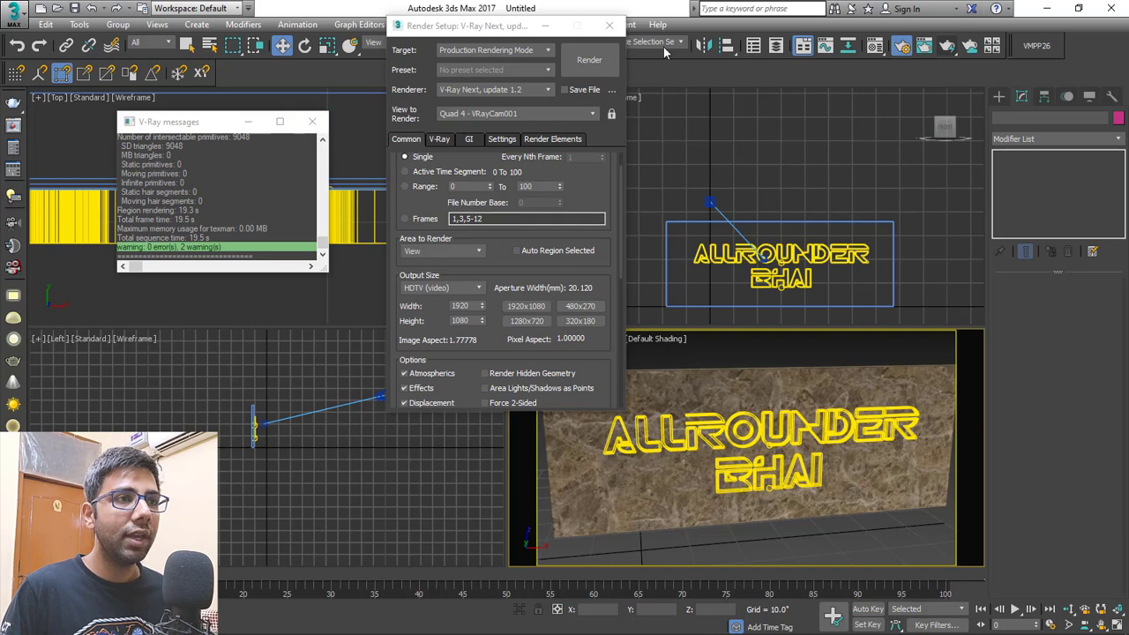
# - Close the render settings and draw a V-Ray plane light about 80 by 54 inches in the Front view, beside the sign's lower left corner
pyautogui.click(608, 26)
pyautogui.scroll(-2, 710, 183)
pyautogui.moveTo(745, 223); pyautogui.dragTo(717, 157, button='middle')
pyautogui.click(13, 295)
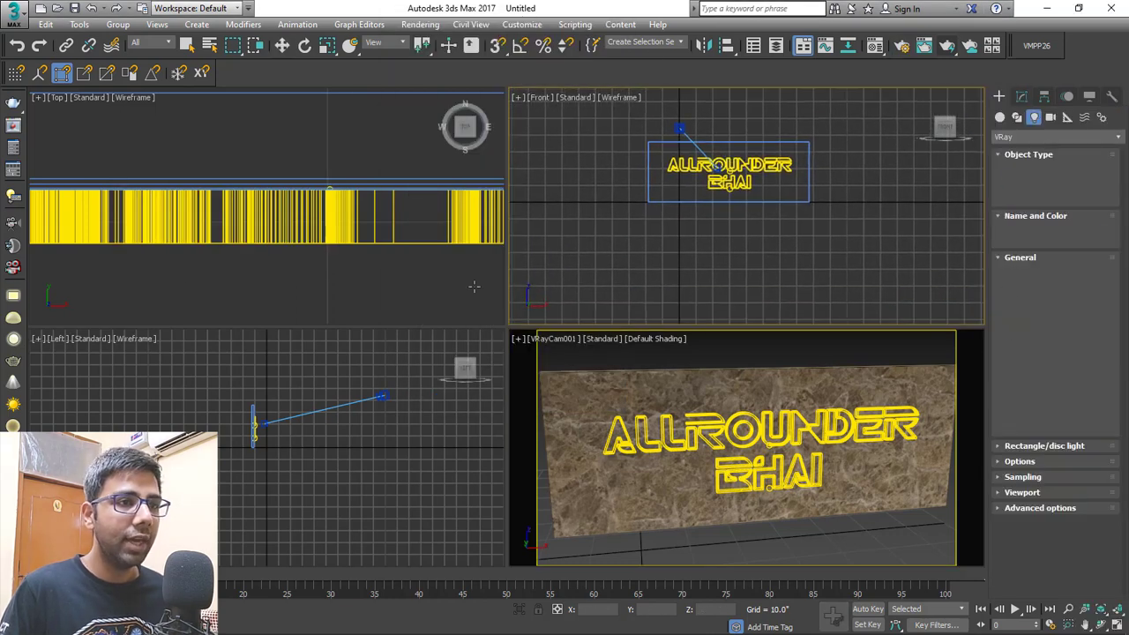
pyautogui.moveTo(553, 167); pyautogui.dragTo(688, 258)
pyautogui.press('w')
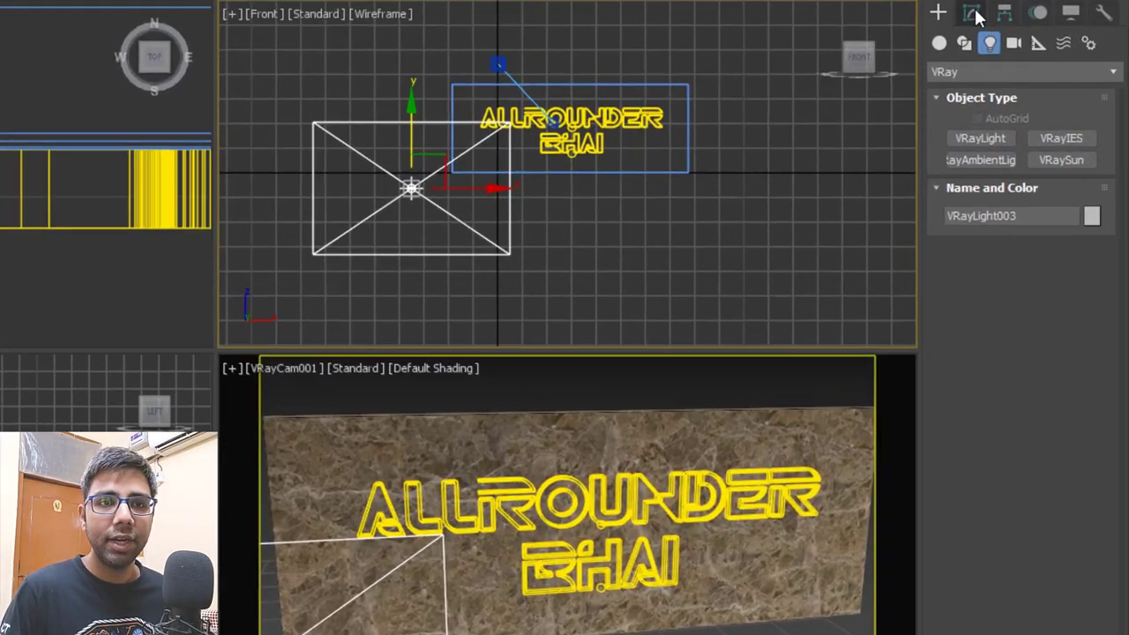
# - Set the plane light's length and width to 50 inches and its multiplier to 100
pyautogui.click(1022, 96)
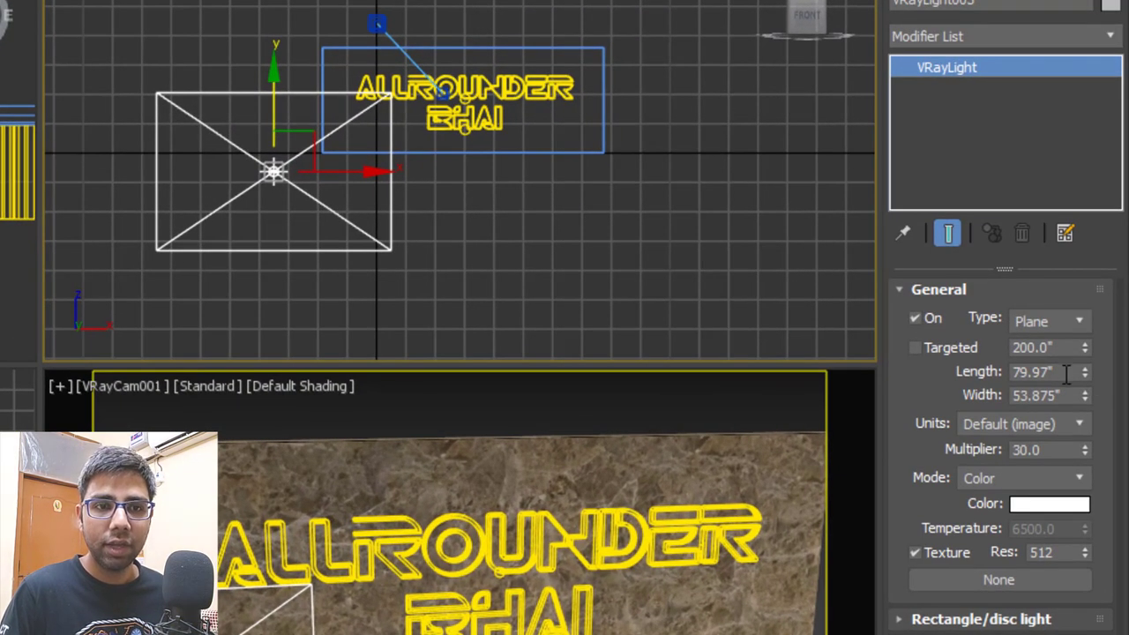
pyautogui.click(1066, 372)
pyautogui.write('50')
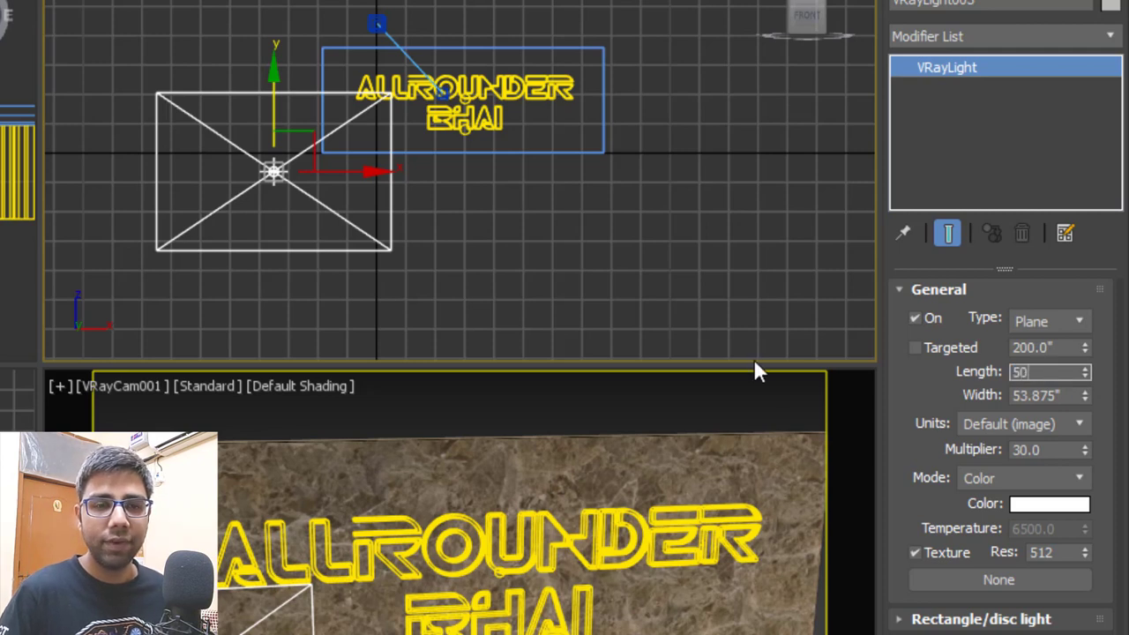
pyautogui.press('Tab')
pyautogui.write('50')
pyautogui.press('Return')
pyautogui.click(1036, 449)
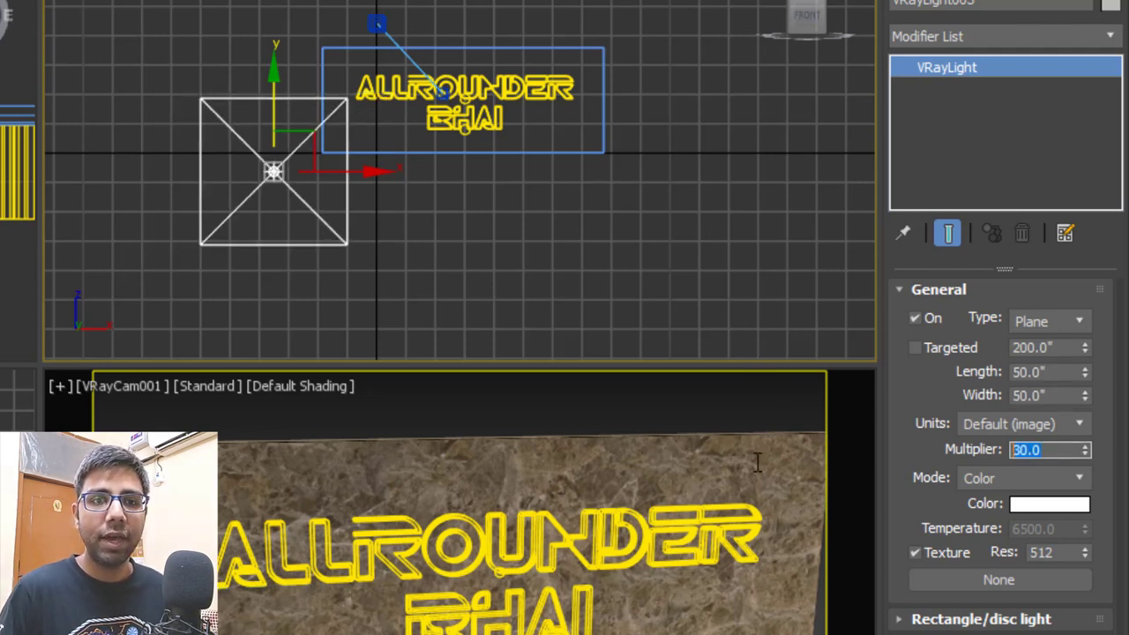
pyautogui.write('100')
pyautogui.press('Return')
# - Position the plane light at X -120, Y -120 and Z 0 inches and rotate it in the Top view towards the sign
pyautogui.moveTo(603, 355); pyautogui.dragTo(689, 346, button='middle')
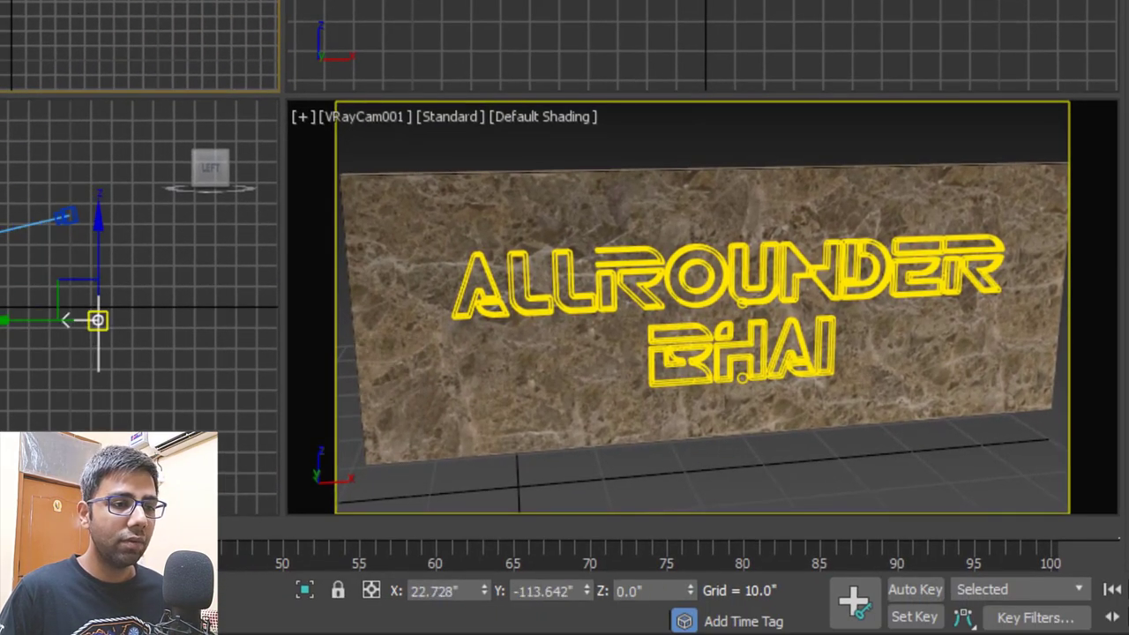
pyautogui.click(474, 591)
pyautogui.write('-')
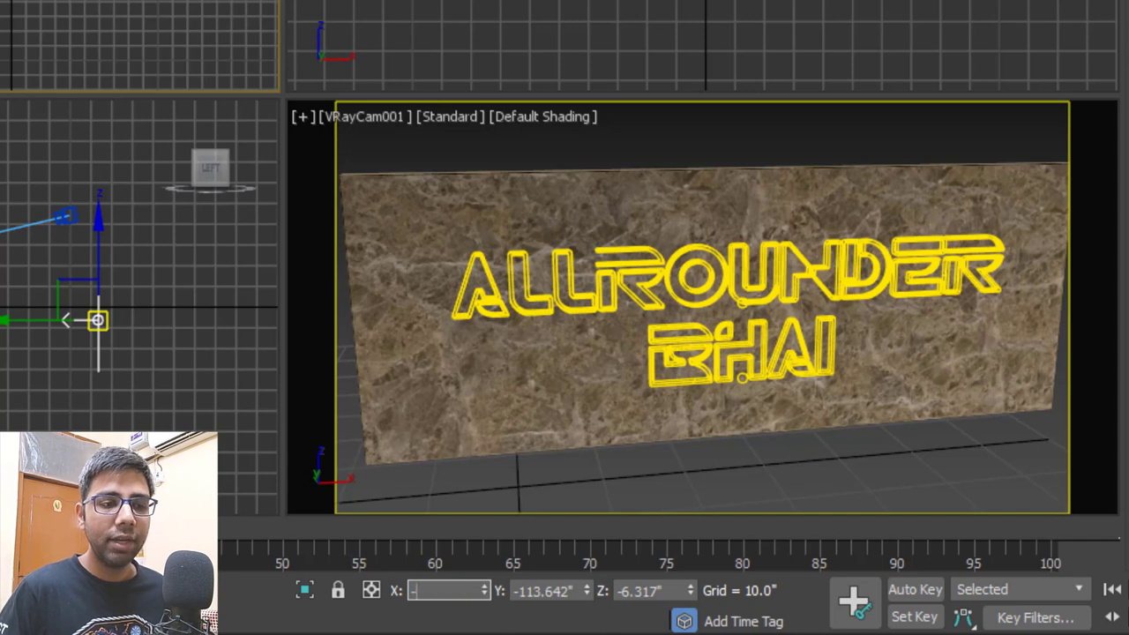
pyautogui.write('120')
pyautogui.press('Tab')
pyautogui.write('12')
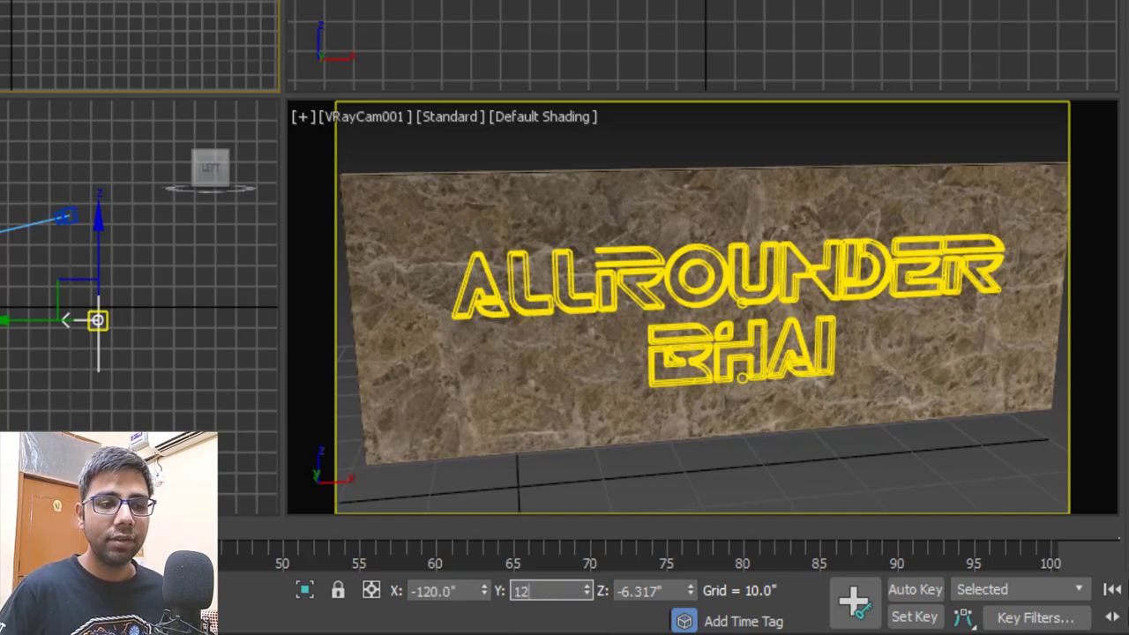
pyautogui.write('0')
pyautogui.press('Return')
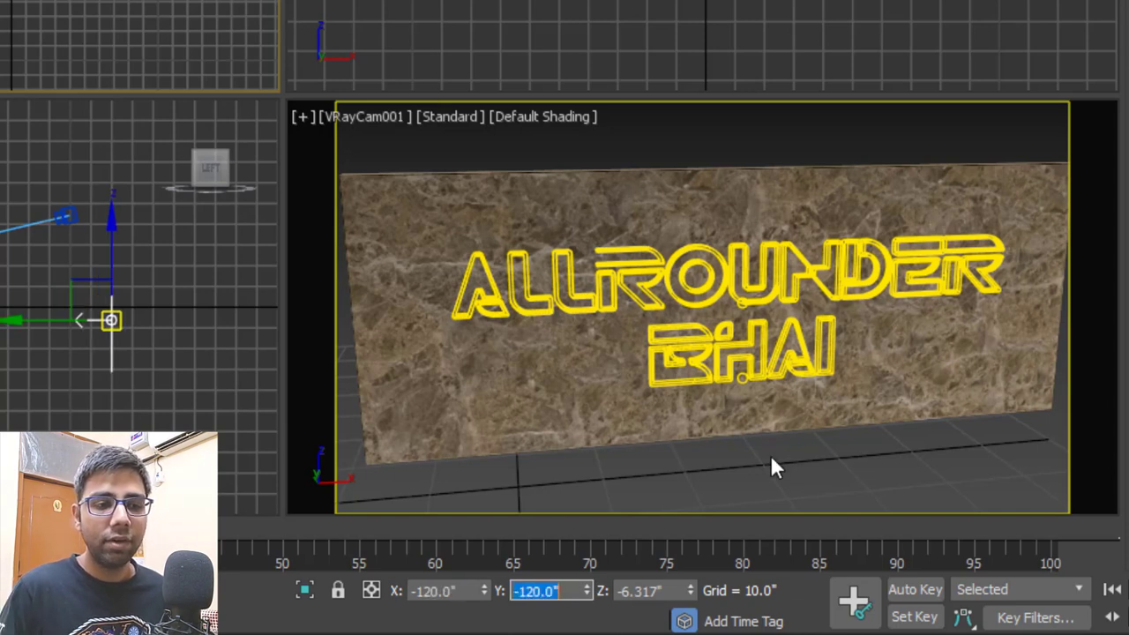
pyautogui.rightClick(687, 591)
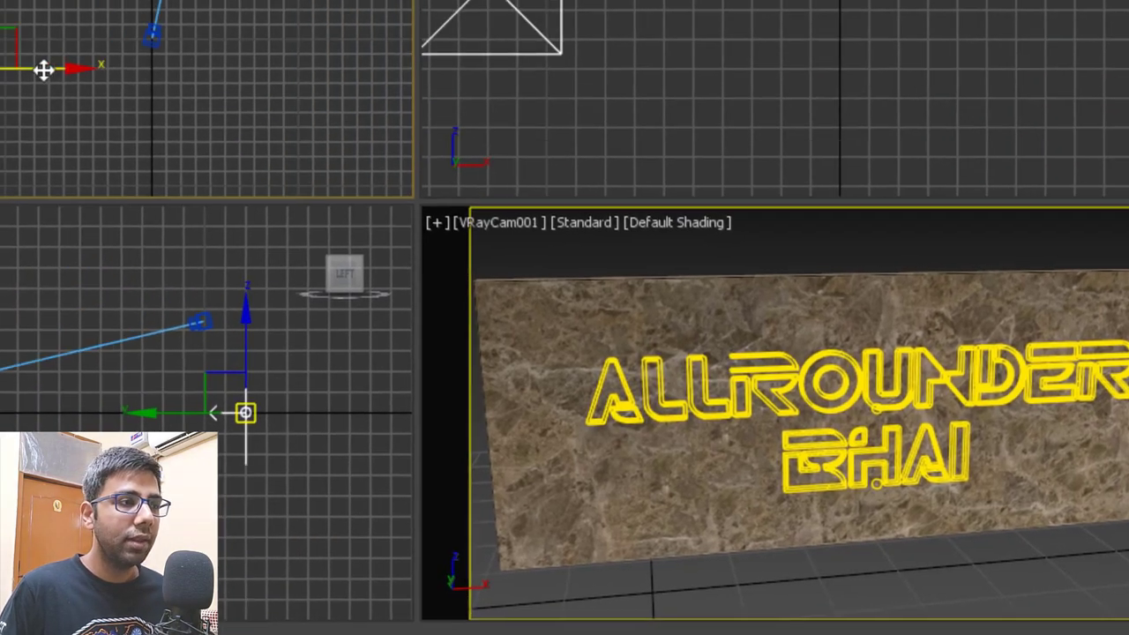
pyautogui.press('e')
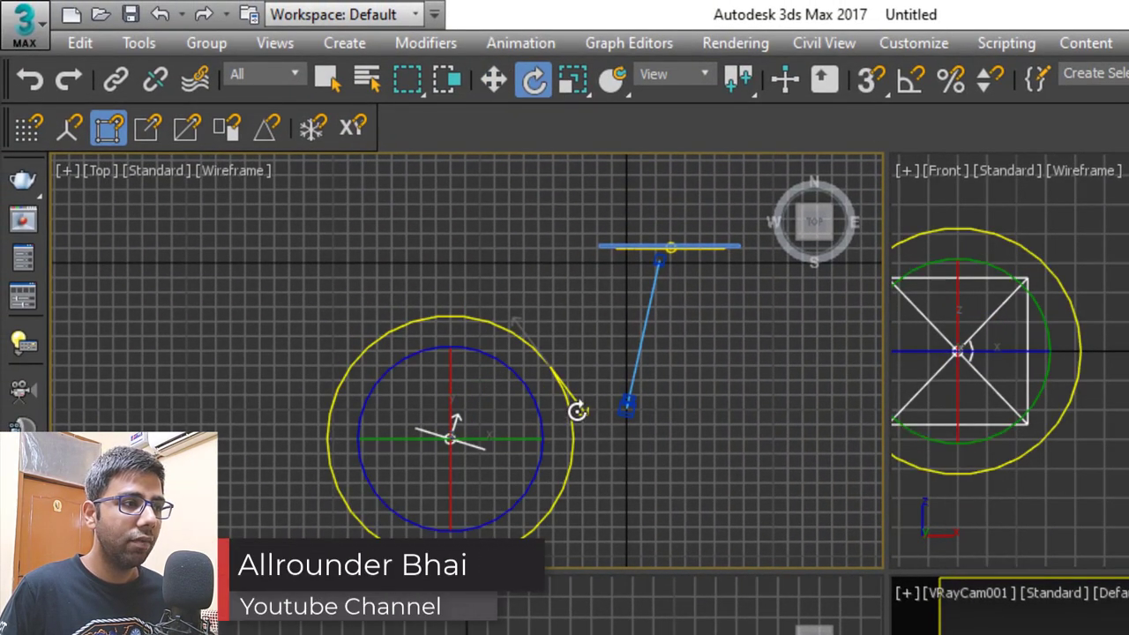
pyautogui.moveTo(576, 411); pyautogui.dragTo(595, 455)
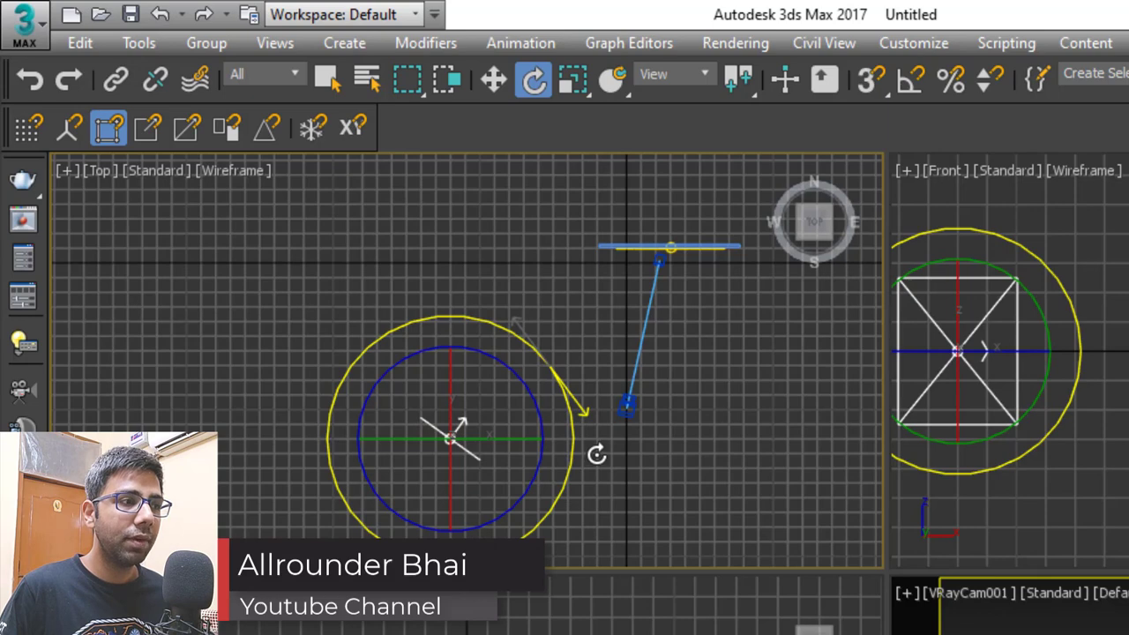
# - Move the sign board, lettering lights and camera along Y in the Top view so the board sits on the X axis
pyautogui.moveTo(668, 217); pyautogui.dragTo(379, 516)
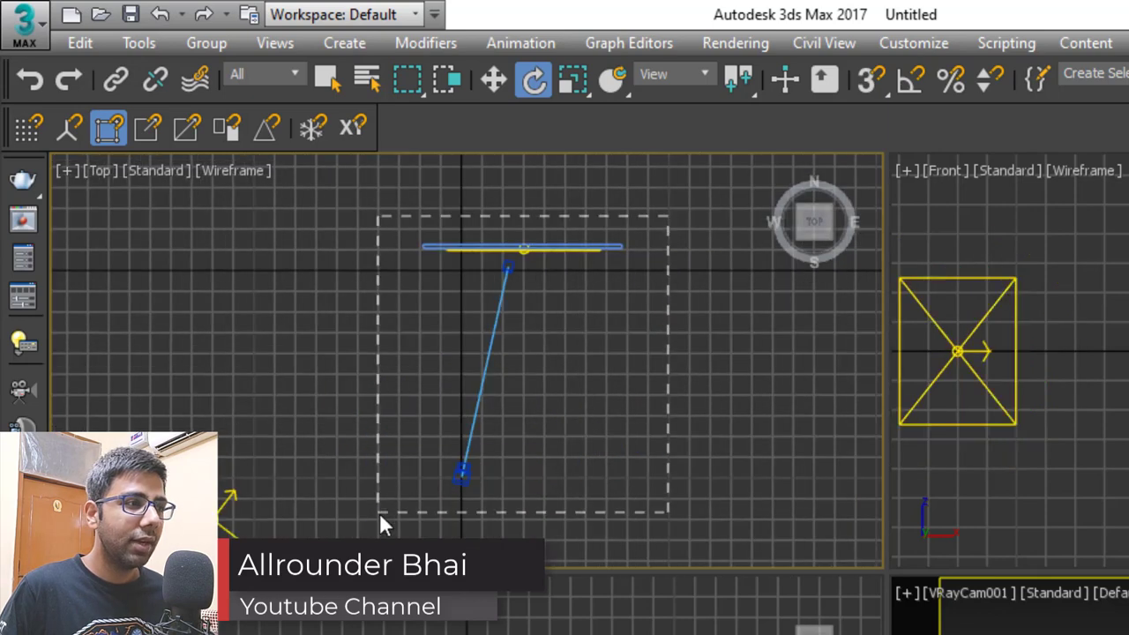
pyautogui.scroll(4, 491, 253)
pyautogui.moveTo(631, 275); pyautogui.dragTo(658, 350, button='middle')
pyautogui.press('w')
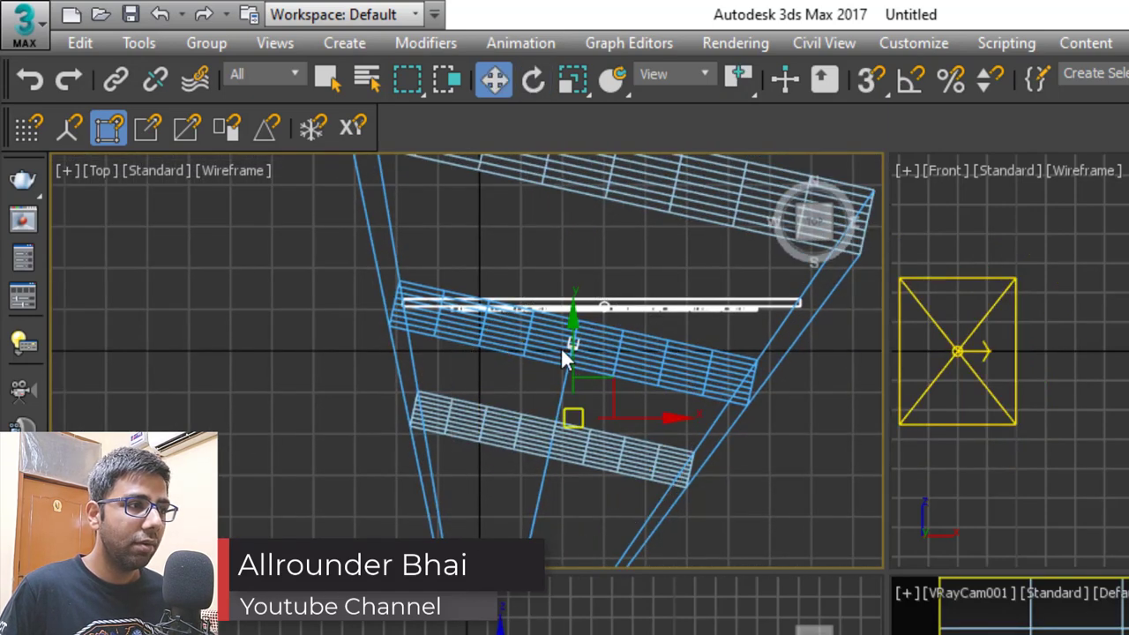
pyautogui.moveTo(575, 335); pyautogui.dragTo(590, 381)
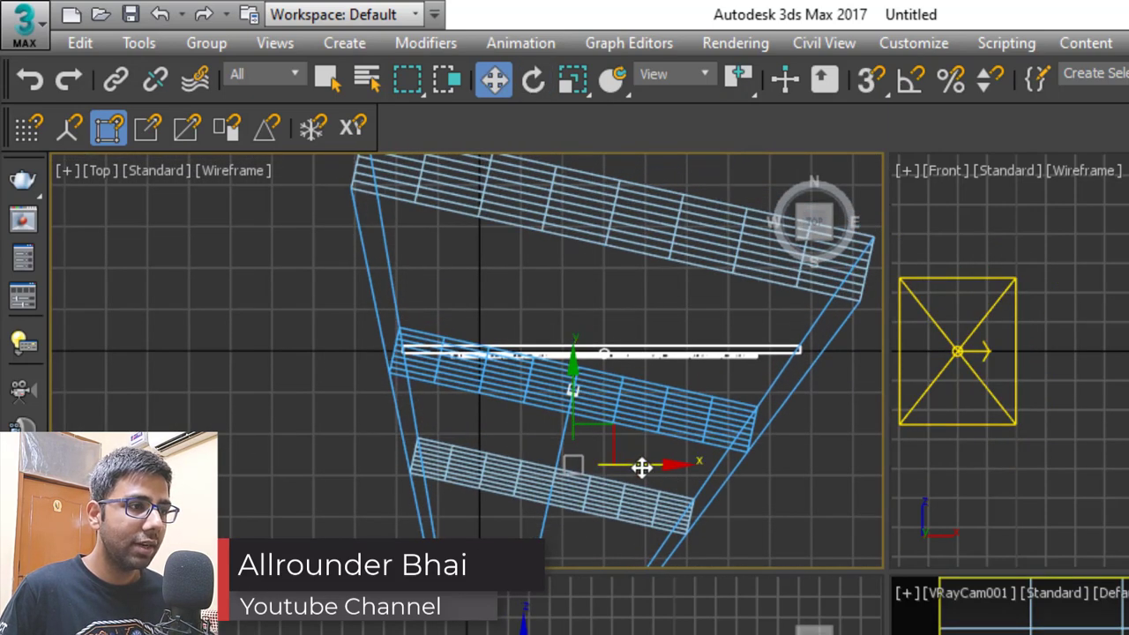
# - Examine the plane light's direction and placement relative to the camera and the sign in the Top view
pyautogui.moveTo(640, 466); pyautogui.dragTo(555, 468, button='middle')
pyautogui.scroll(-5, 423, 455)
pyautogui.moveTo(422, 403); pyautogui.dragTo(287, 492)
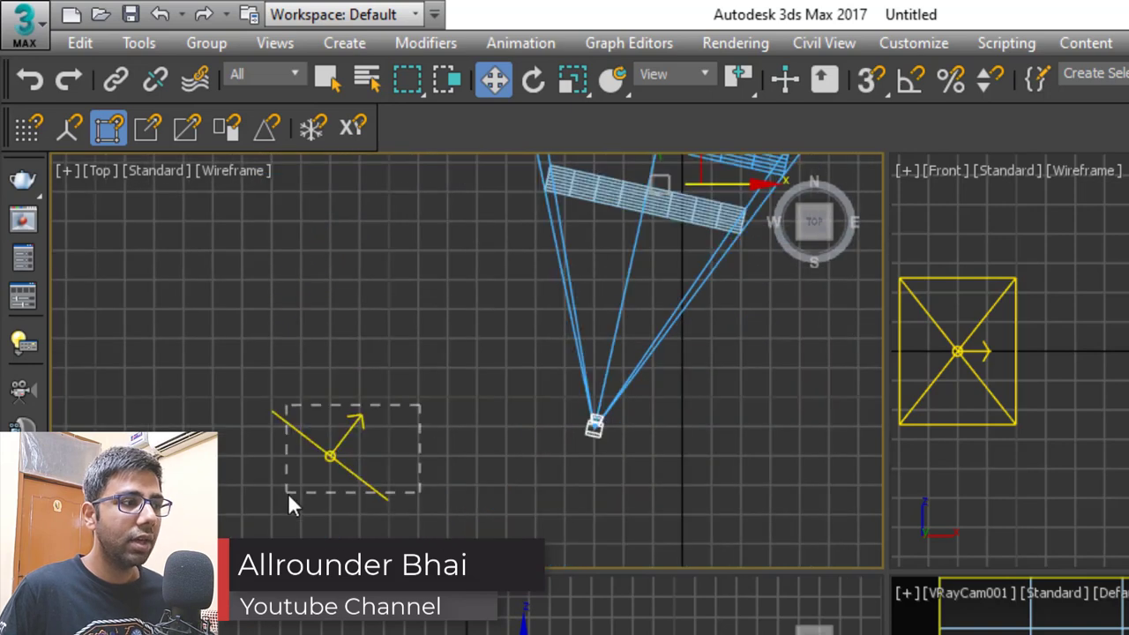
pyautogui.press('e')
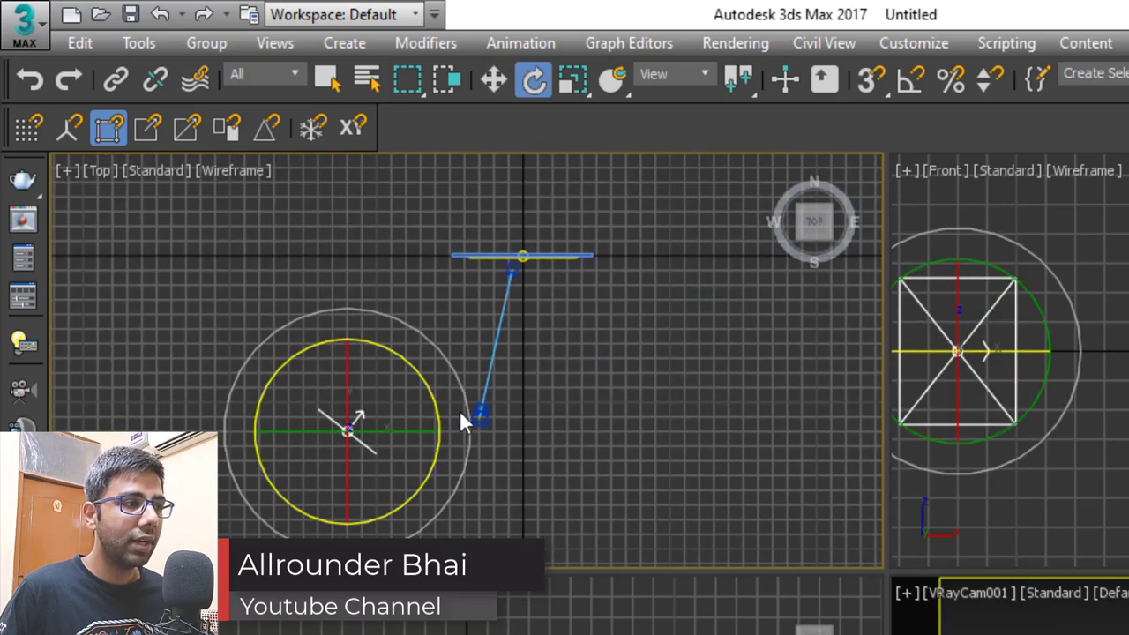
pyautogui.click(561, 462)
pyautogui.scroll(5, 556, 297)
pyautogui.scroll(-1, 556, 304)
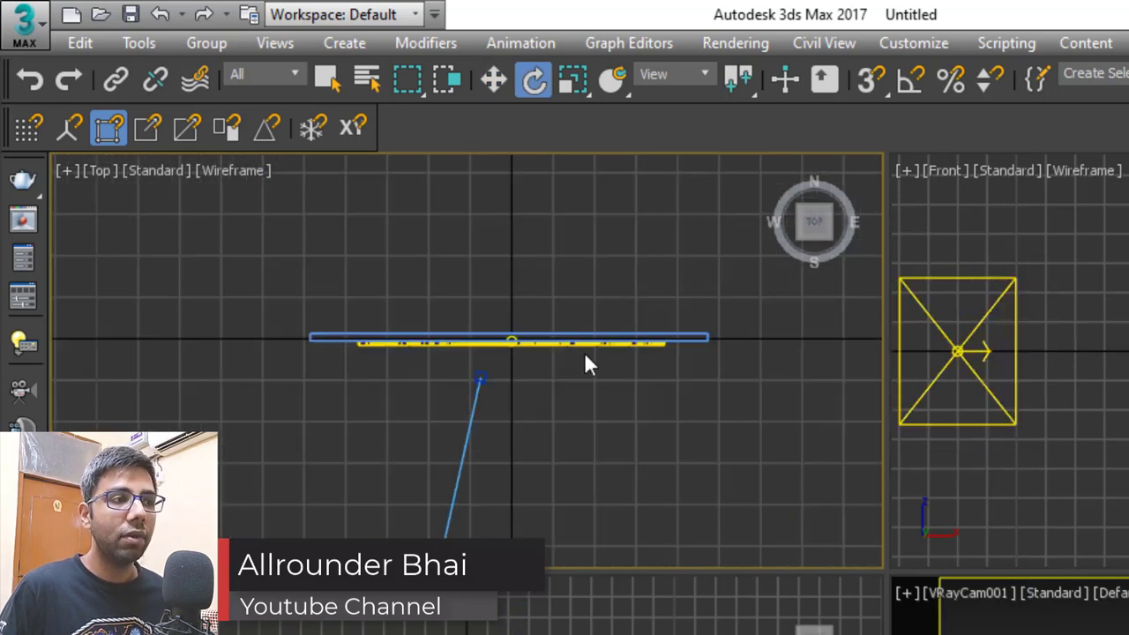
pyautogui.scroll(-2, 584, 360)
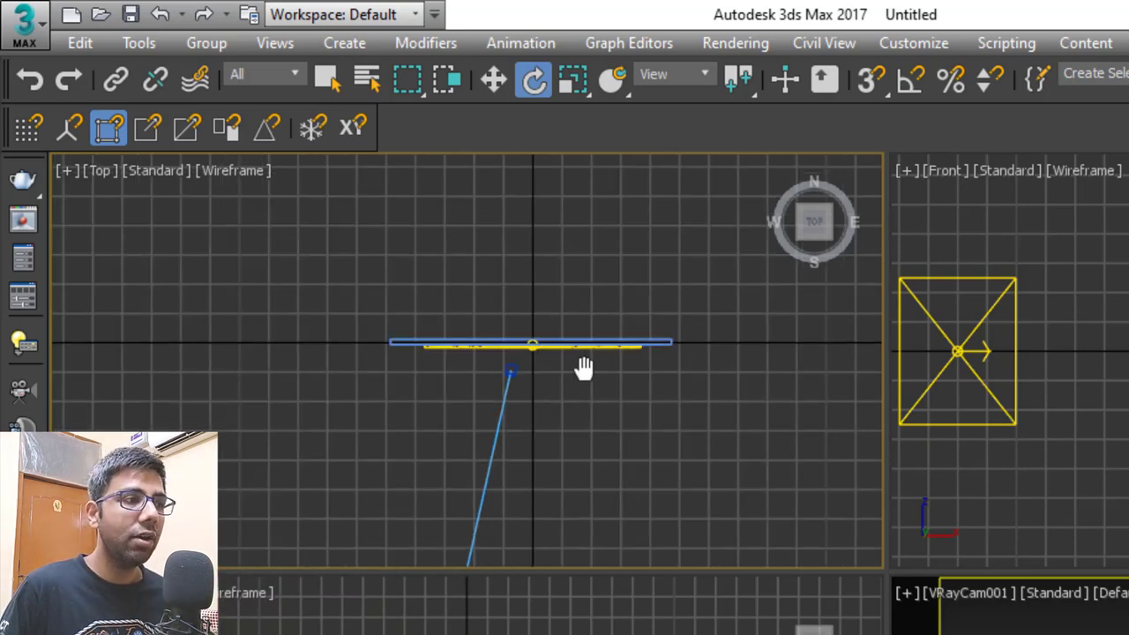
pyautogui.moveTo(584, 369); pyautogui.dragTo(624, 232, button='middle')
pyautogui.click(497, 434)
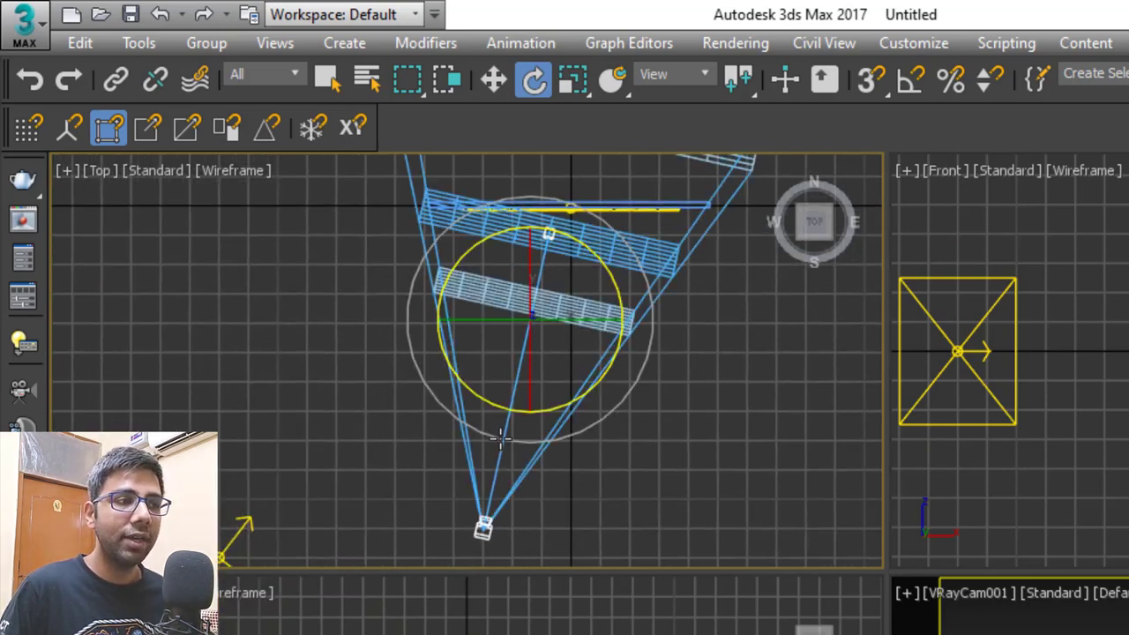
pyautogui.moveTo(323, 485); pyautogui.dragTo(495, 256, button='middle')
pyautogui.scroll(2, 500, 272)
pyautogui.click(347, 353)
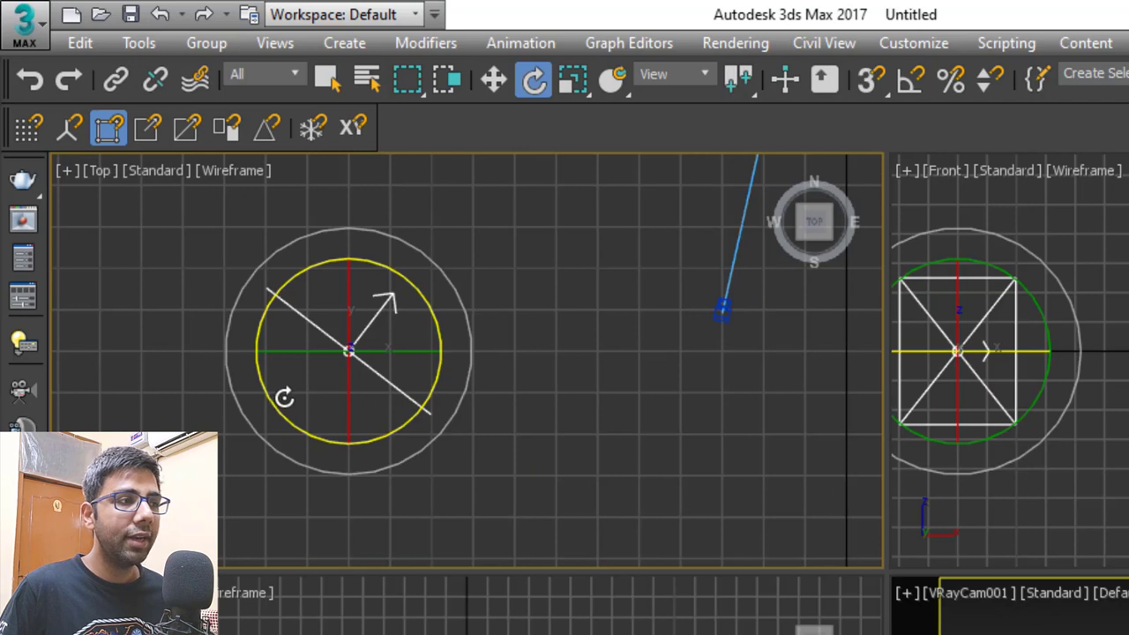
pyautogui.press('w')
pyautogui.moveTo(559, 356); pyautogui.dragTo(543, 386, button='middle')
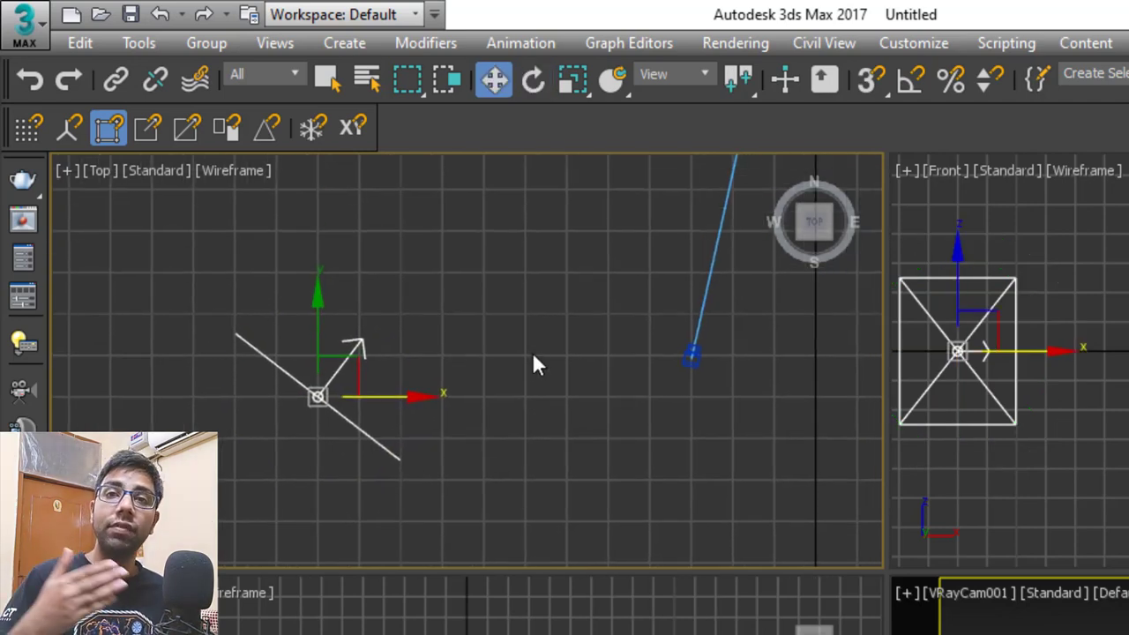
pyautogui.click(532, 352)
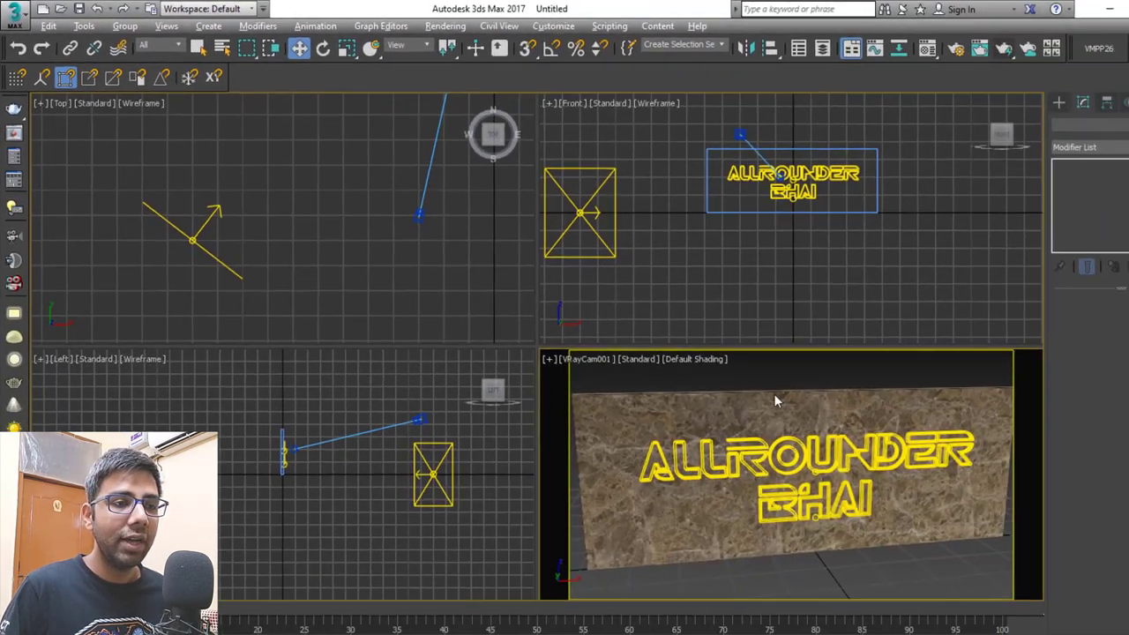
# - Render the lit sign through the V-Ray camera in a maximized viewport
pyautogui.hotkey('alt', 'w')
pyautogui.click(891, 208)
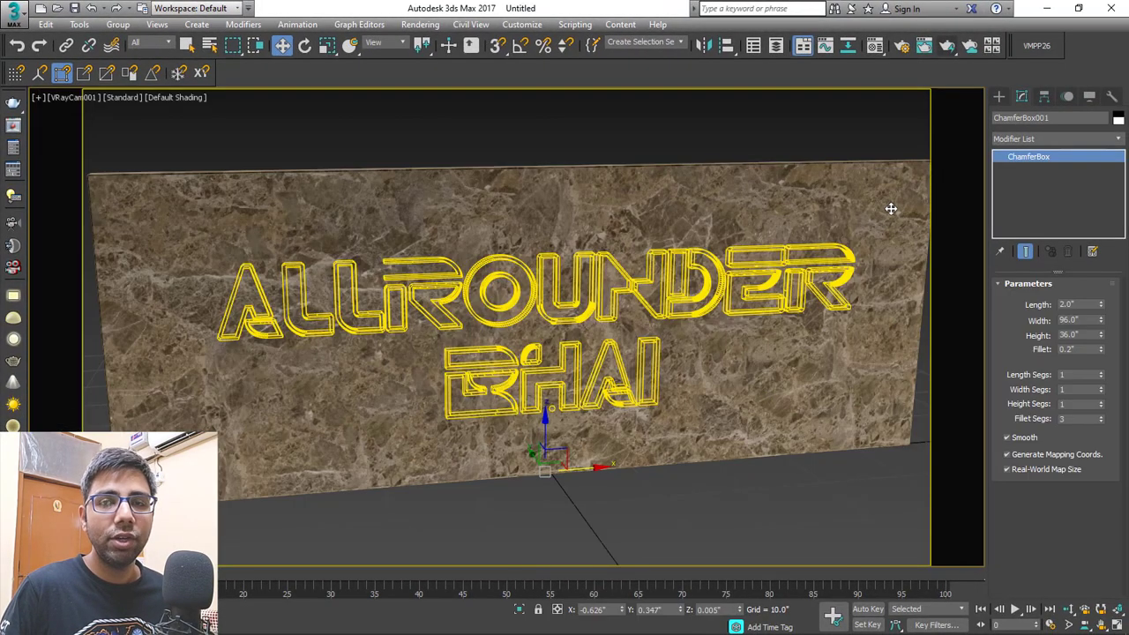
pyautogui.click(867, 132)
pyautogui.click(946, 45)
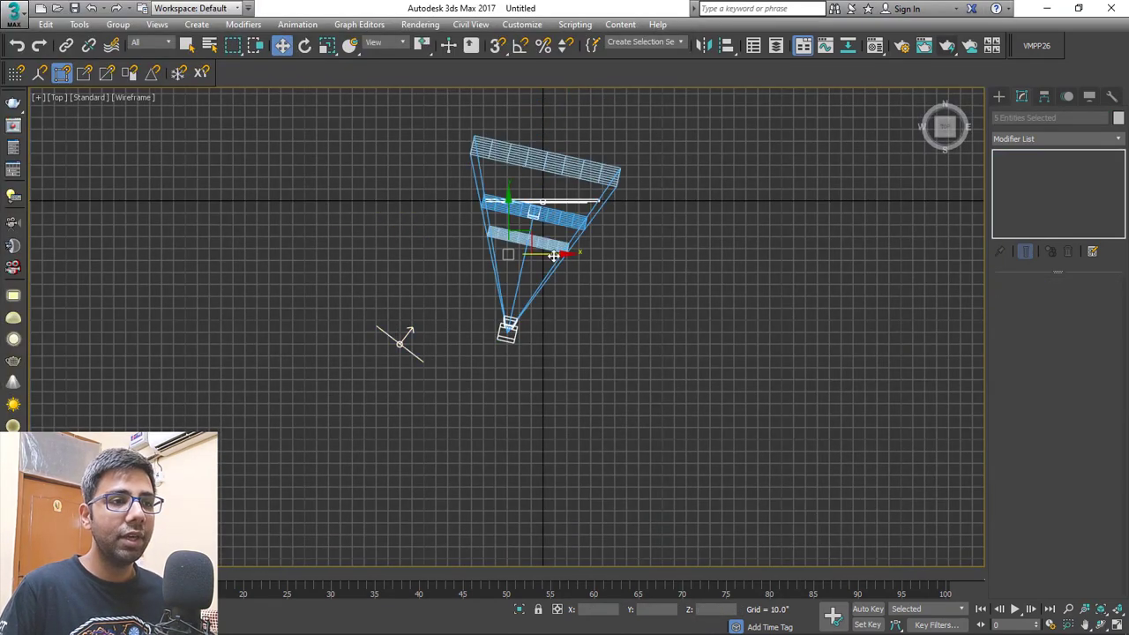
# - Clone the whole setup of sign, lettering lights, camera and plane light along X in the Top view as one independent copy
pyautogui.keyDown('shift'); pyautogui.moveTo(558, 254); pyautogui.dragTo(970, 253); pyautogui.keyUp('shift')
pyautogui.click(567, 383)
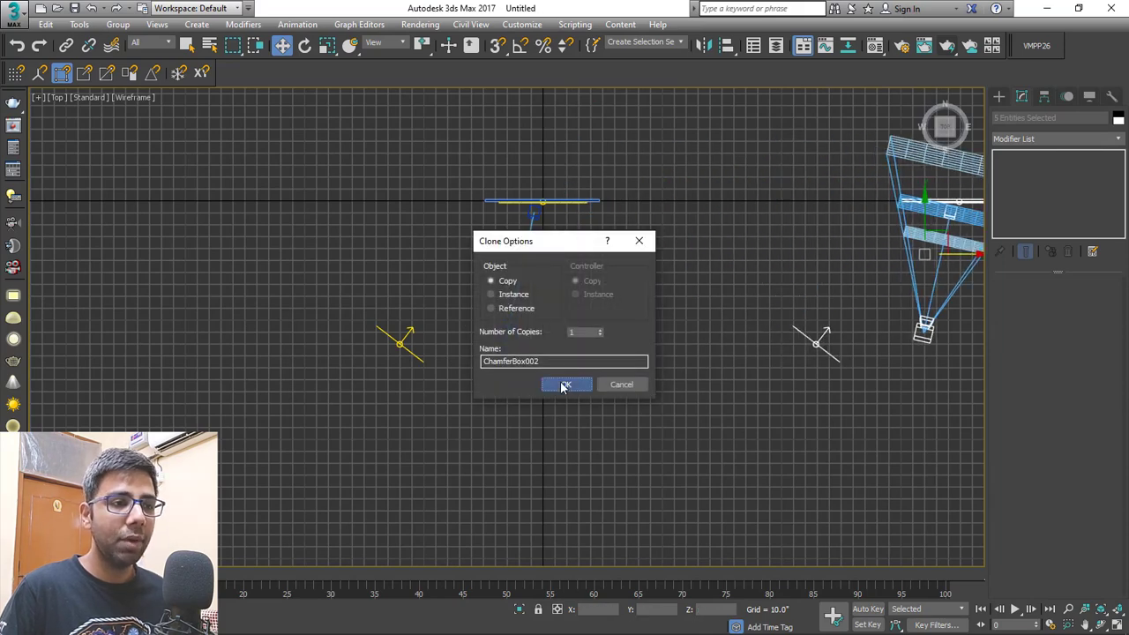
# - Delete the original sign's two lettering mesh lights and show the bare board through the V-Ray camera
pyautogui.press('z')
pyautogui.click(575, 234)
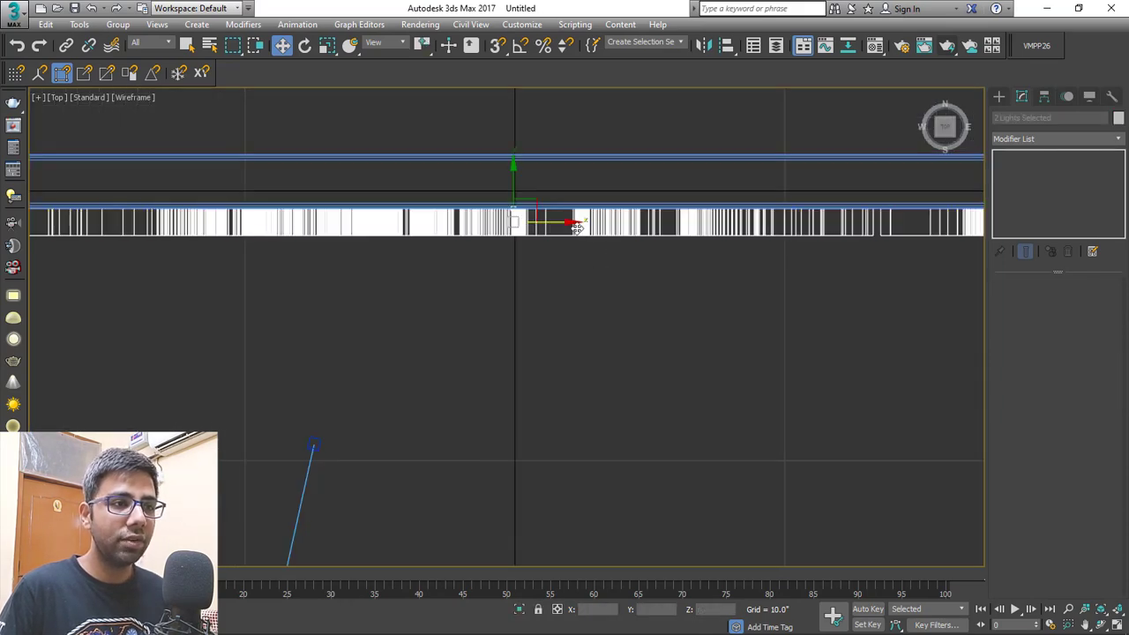
pyautogui.press('c')
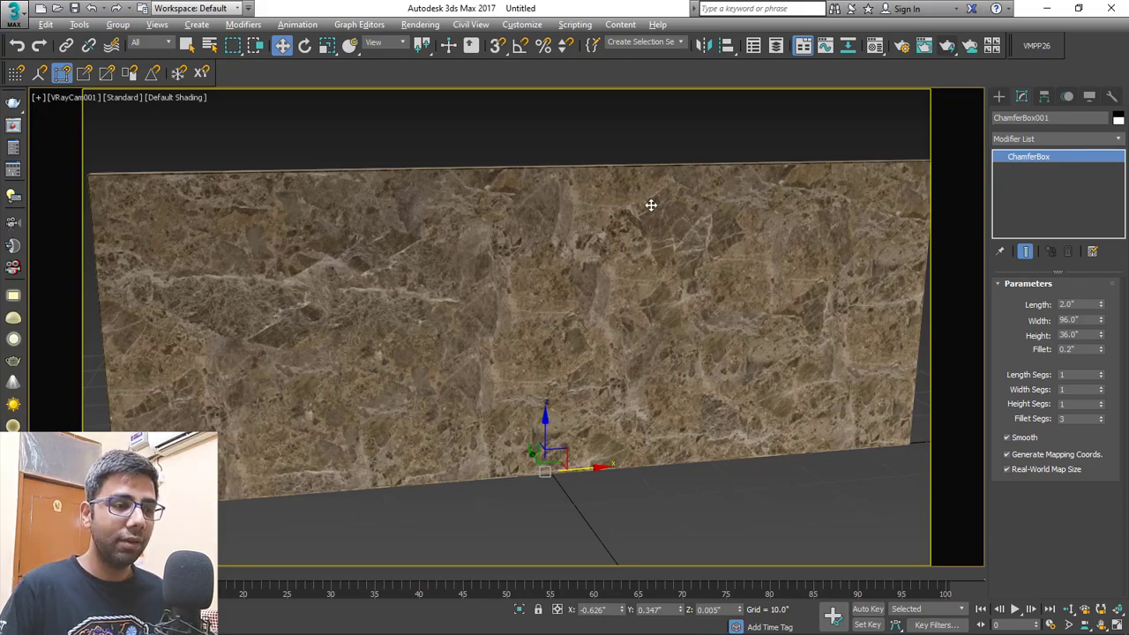
# - Duplicate the Cafe Carnico marble material into the second sample slot and name the copy "acrylic white"
pyautogui.press('m')
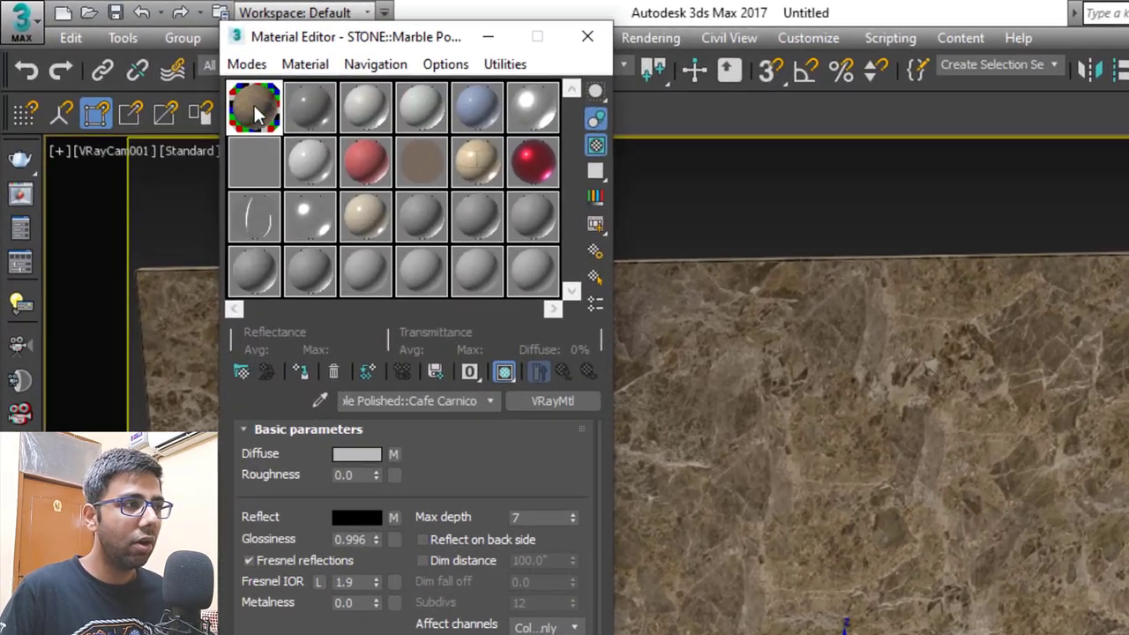
pyautogui.moveTo(253, 102); pyautogui.dragTo(353, 124)
pyautogui.click(355, 122)
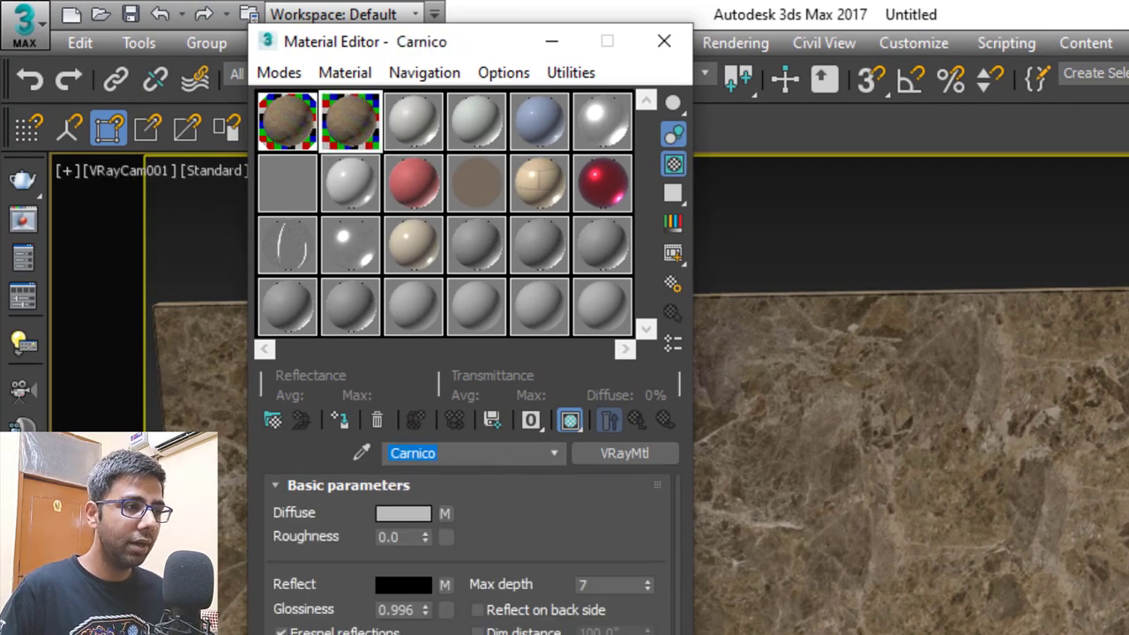
pyautogui.write('acrylic white')
pyautogui.press('Return')
# - Clear the bump and diffuse maps from the "acrylic white" material and assign it to the sign board
pyautogui.moveTo(486, 528); pyautogui.dragTo(486, 496)
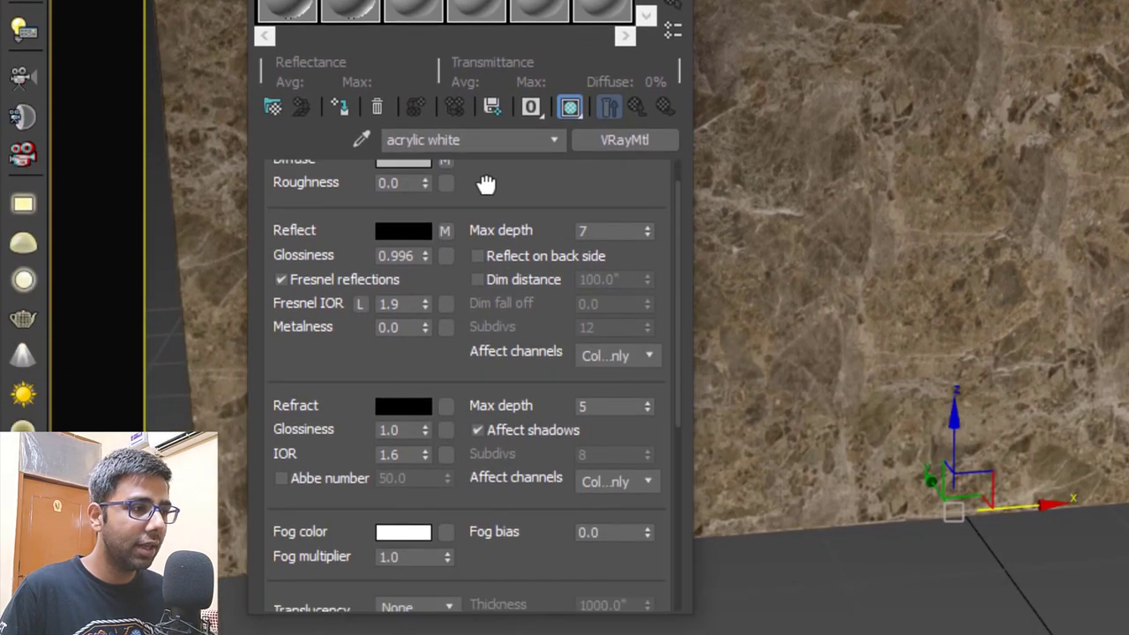
pyautogui.moveTo(486, 184); pyautogui.dragTo(486, 212)
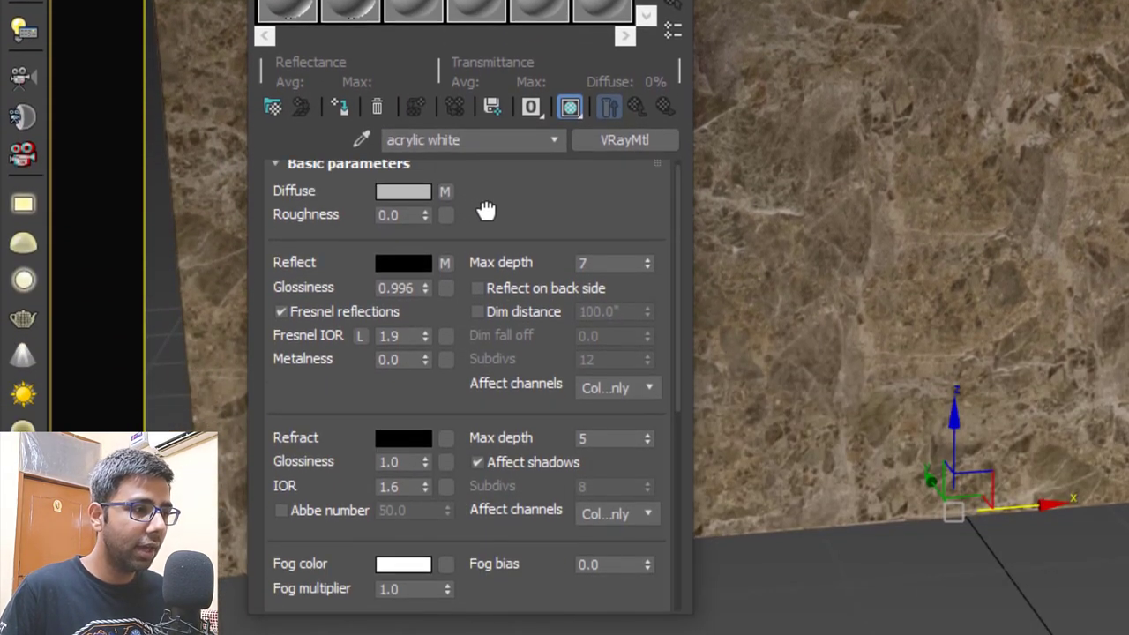
pyautogui.scroll(-5, 344, 529)
pyautogui.click(344, 574)
pyautogui.scroll(-5, 377, 548)
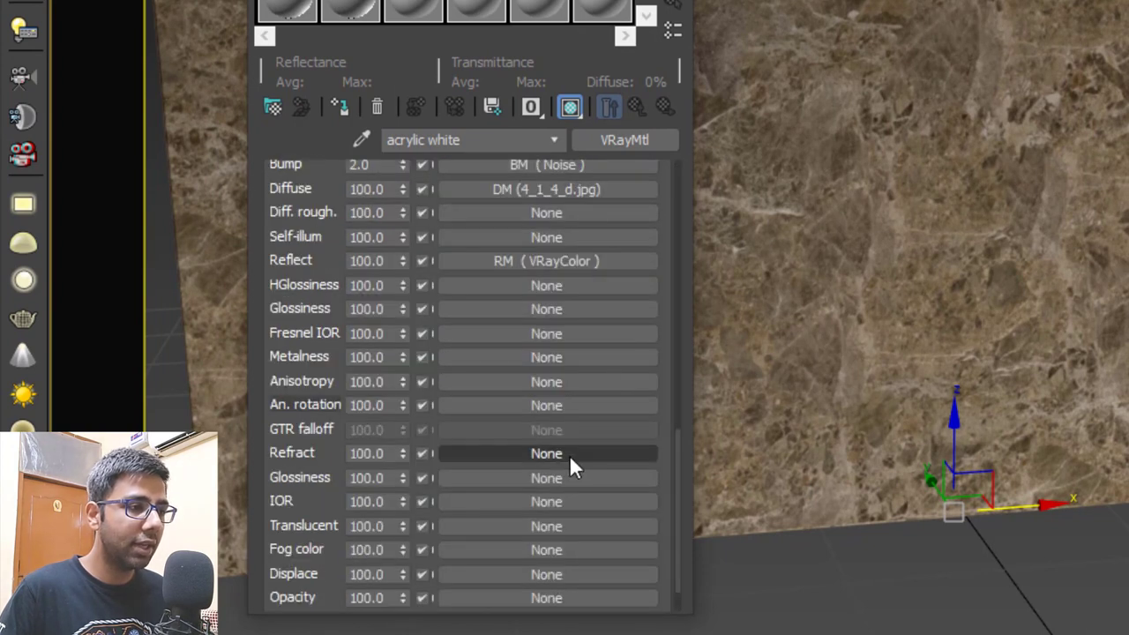
pyautogui.scroll(3, 568, 456)
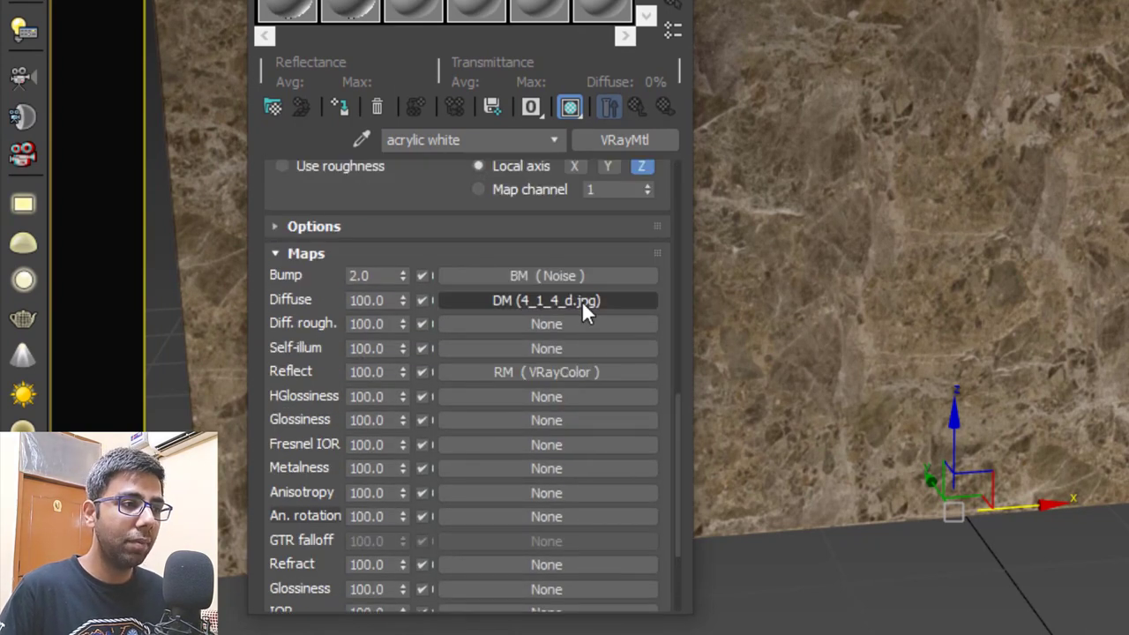
pyautogui.rightClick(594, 277)
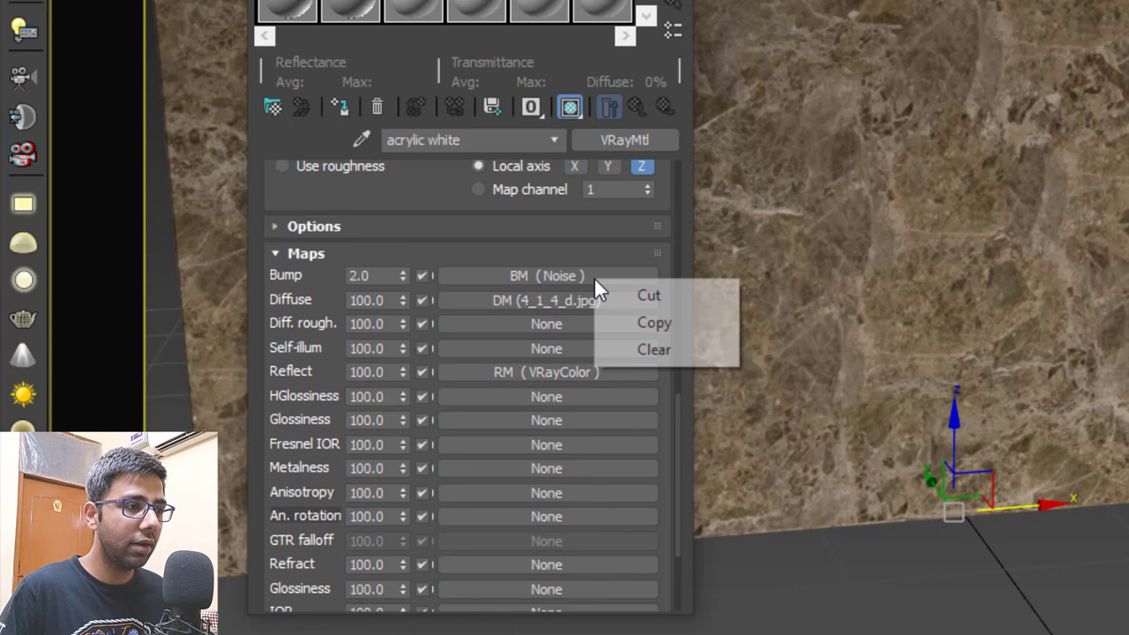
pyautogui.click(637, 351)
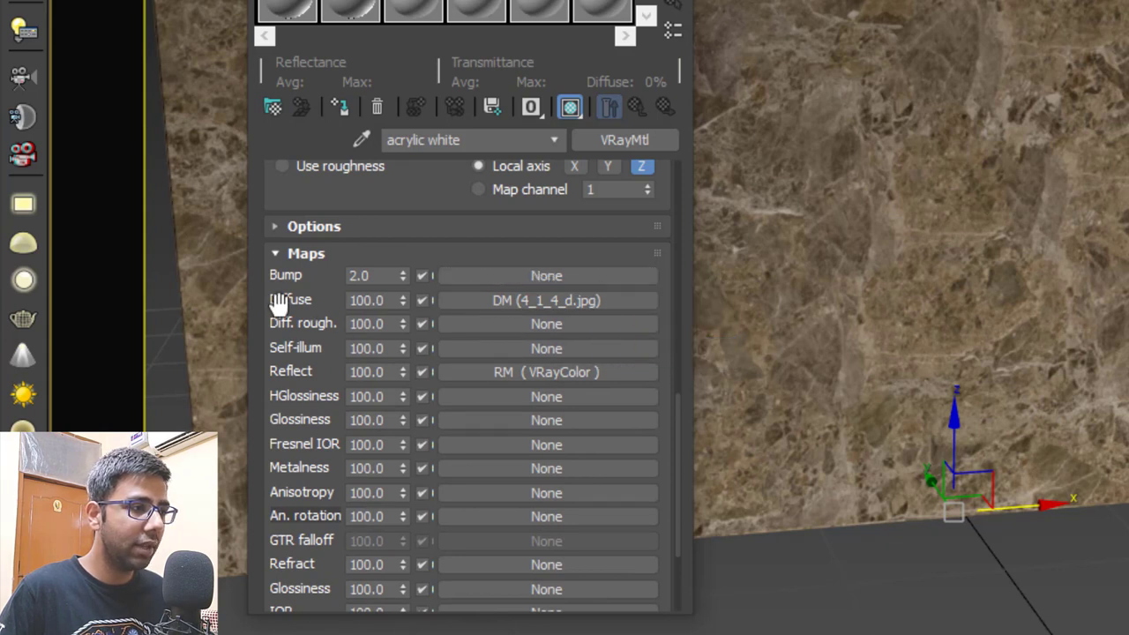
pyautogui.rightClick(518, 299)
pyautogui.click(590, 364)
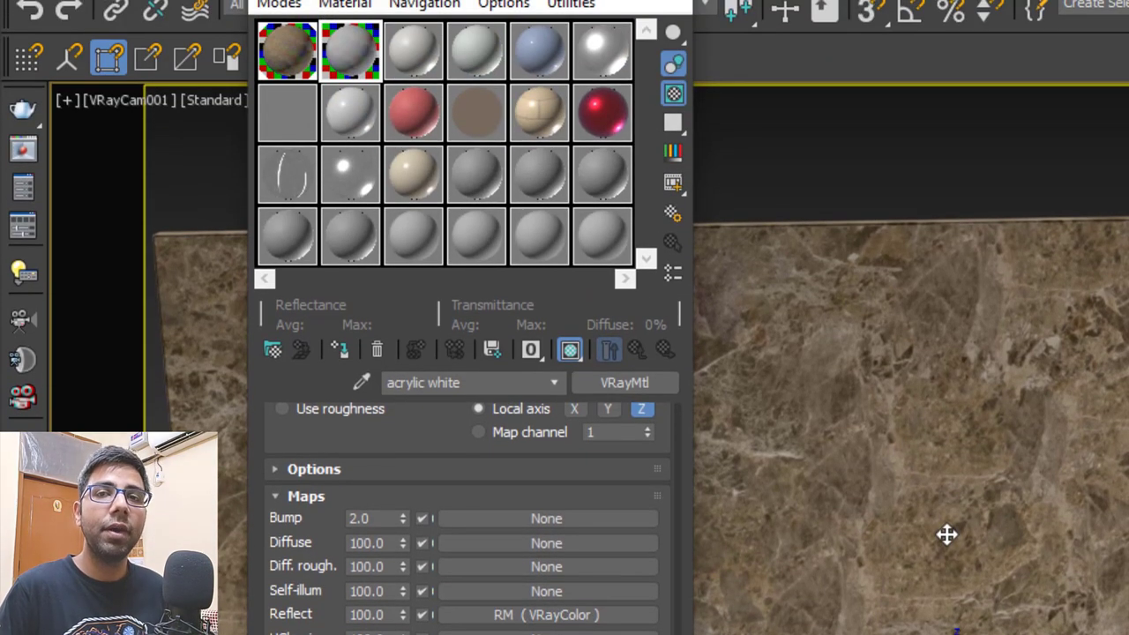
pyautogui.click(339, 350)
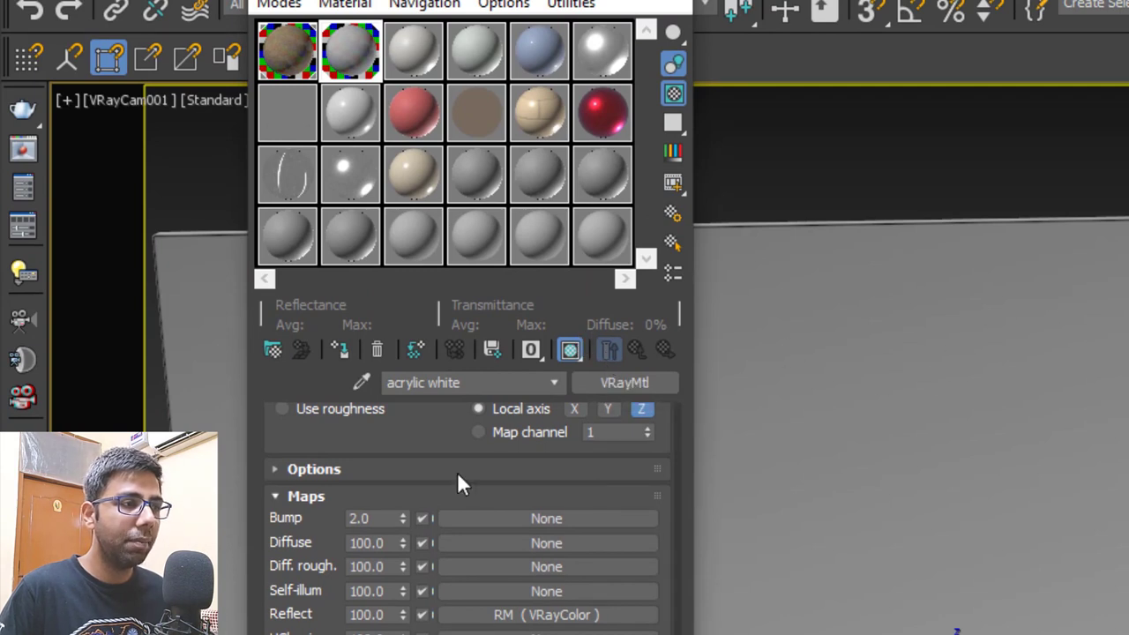
# - Set the "acrylic white" material's diffuse colour to a neutral white with a value of 240 and close the material editor
pyautogui.scroll(5, 444, 432)
pyautogui.scroll(5, 466, 547)
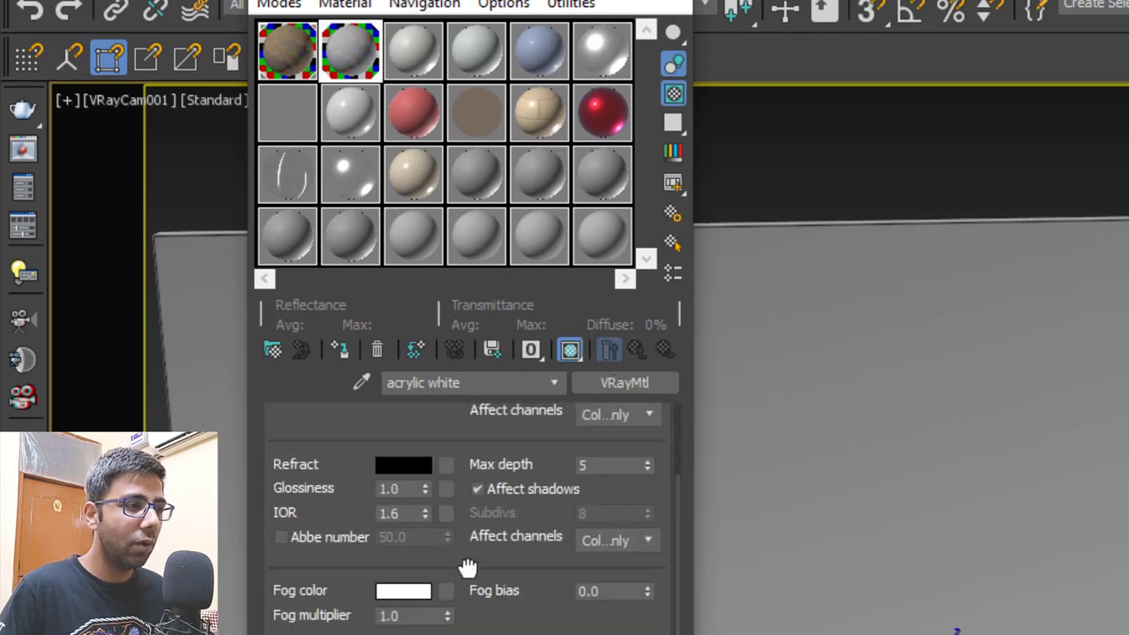
pyautogui.click(407, 413)
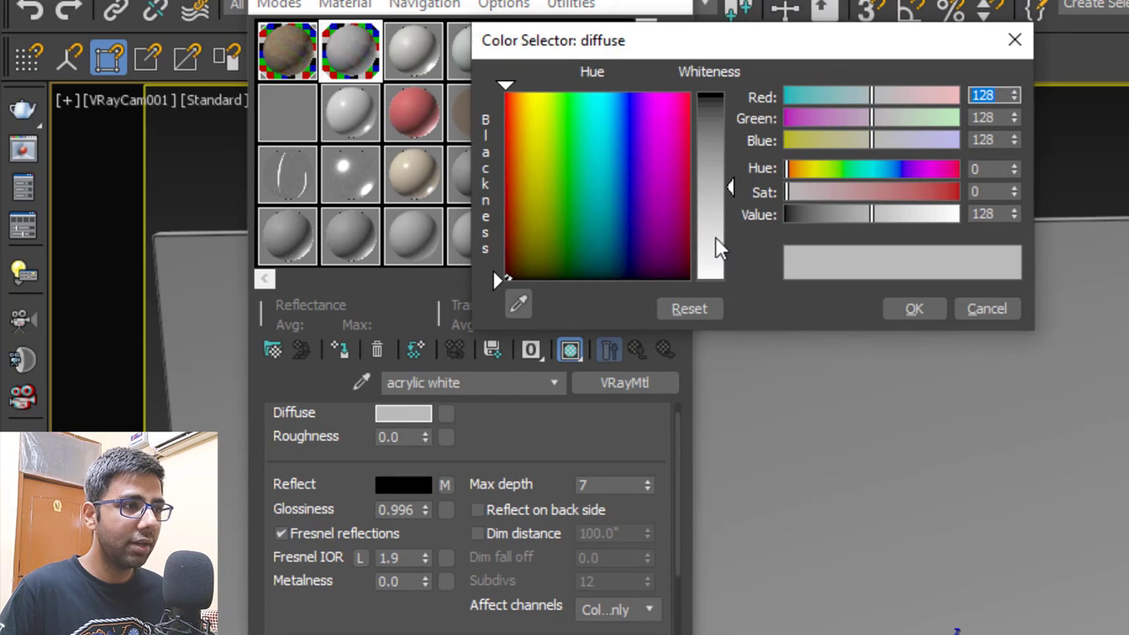
pyautogui.moveTo(715, 237); pyautogui.dragTo(715, 280)
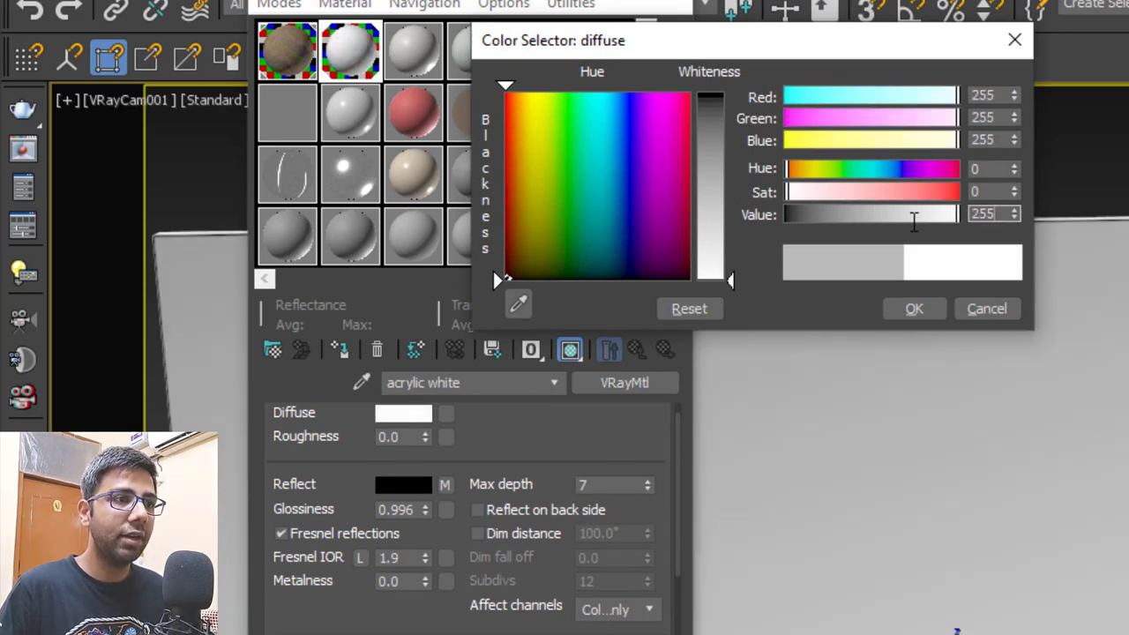
pyautogui.write('2')
pyautogui.write('55')
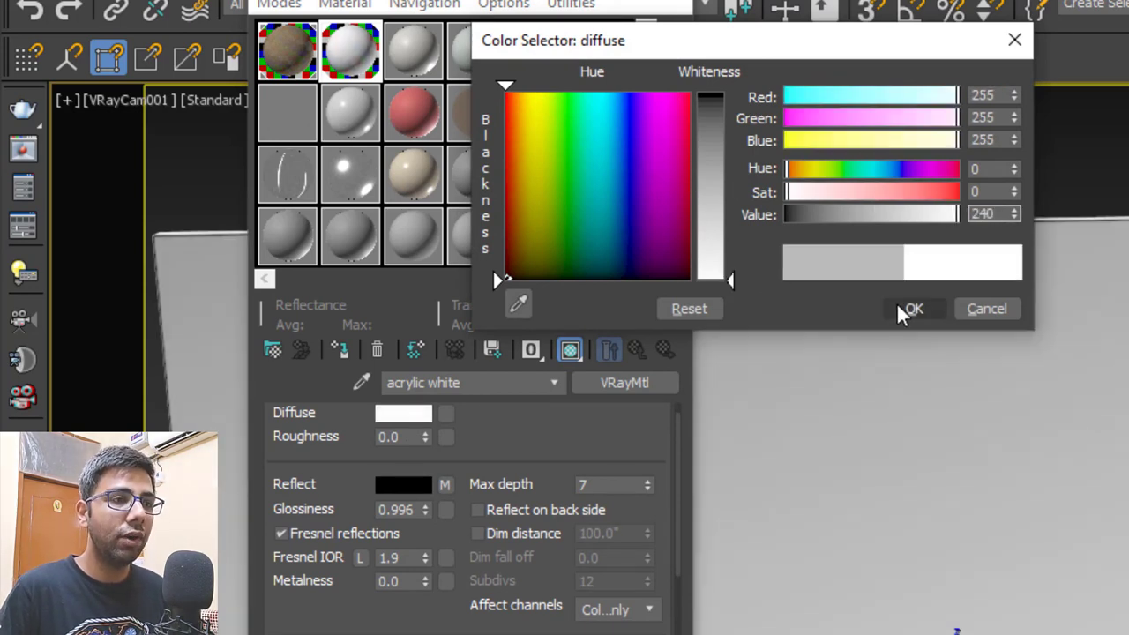
pyautogui.click(914, 309)
pyautogui.click(692, 2)
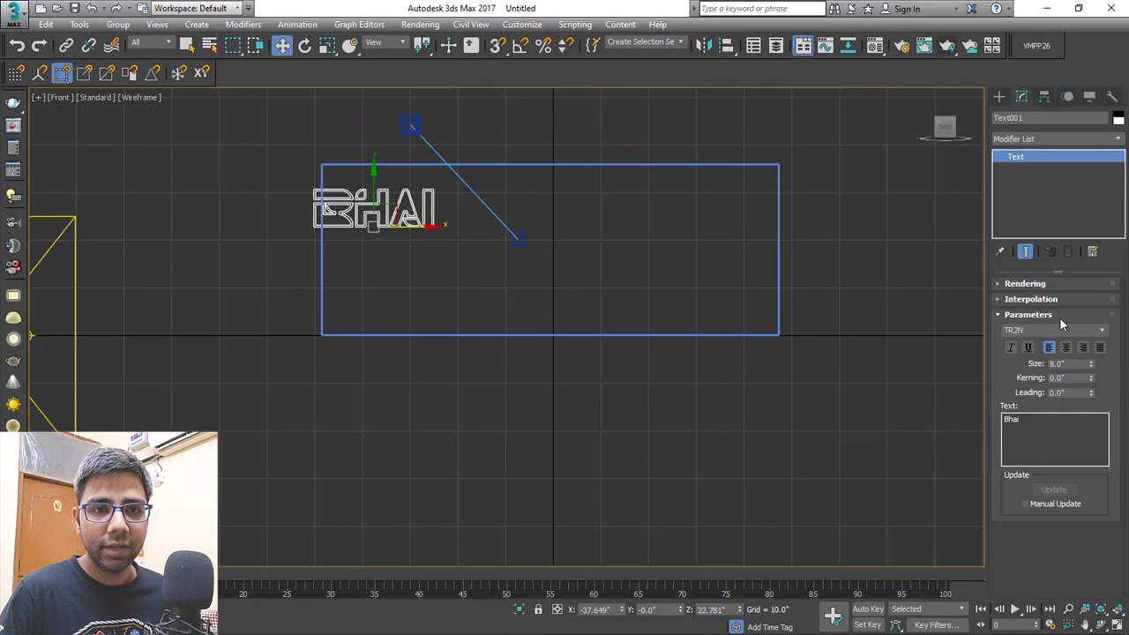
# - Change the "Bhai" text's font to Arial Black and set its size to 16 inches
pyautogui.doubleClick(1011, 420)
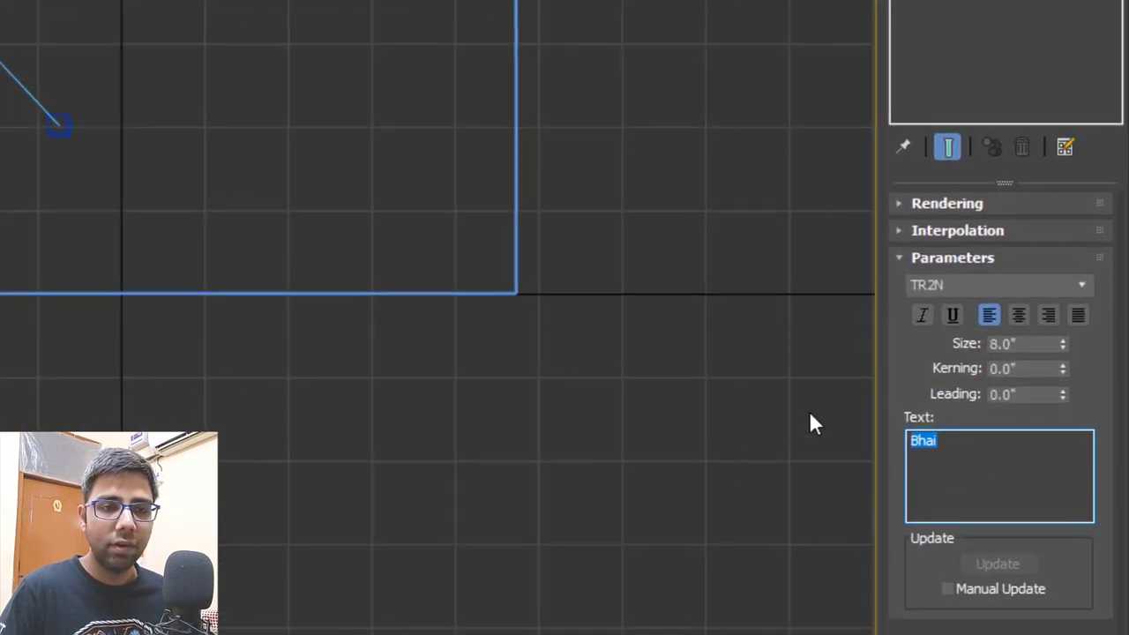
pyautogui.click(1081, 285)
pyautogui.write('a')
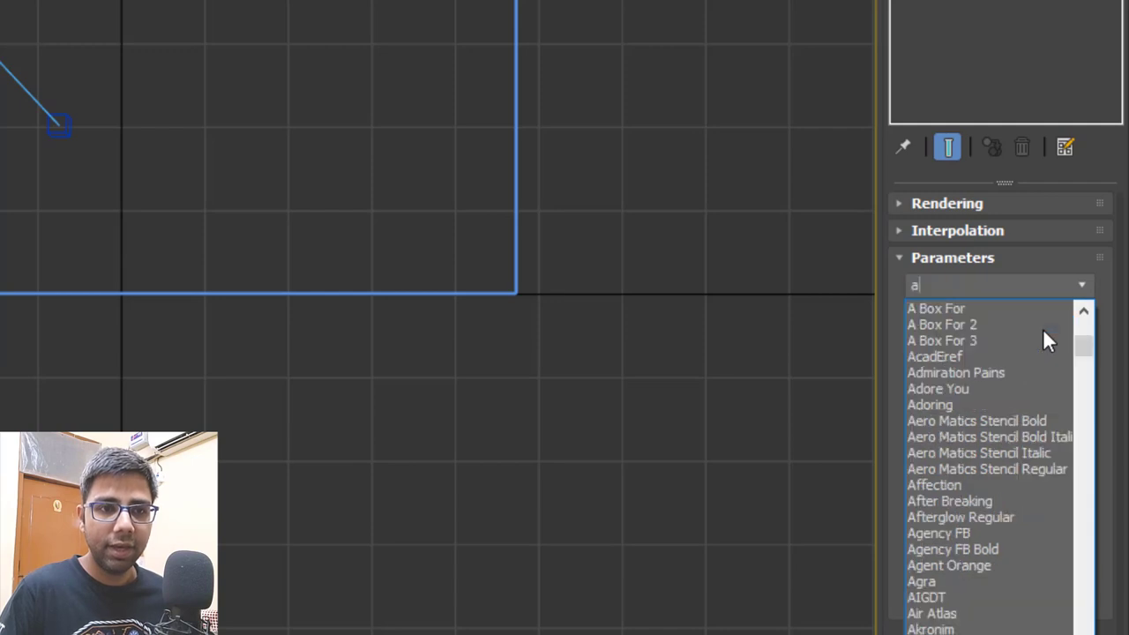
pyautogui.write('rial black')
pyautogui.press('Return')
pyautogui.press('z')
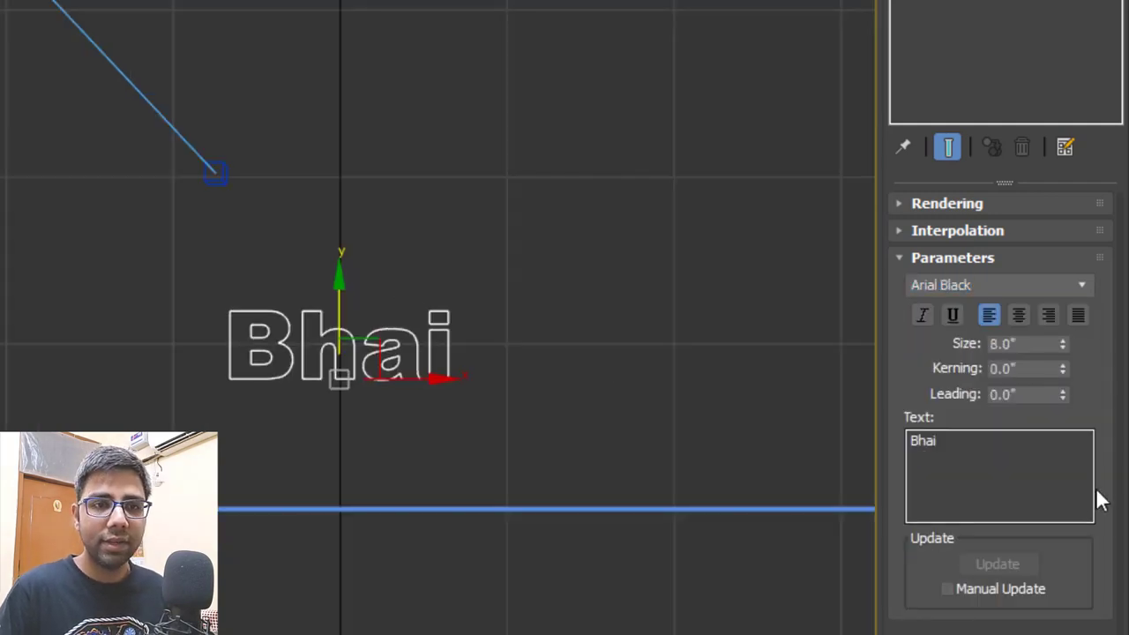
pyautogui.doubleClick(1023, 343)
pyautogui.write('16')
pyautogui.press('Return')
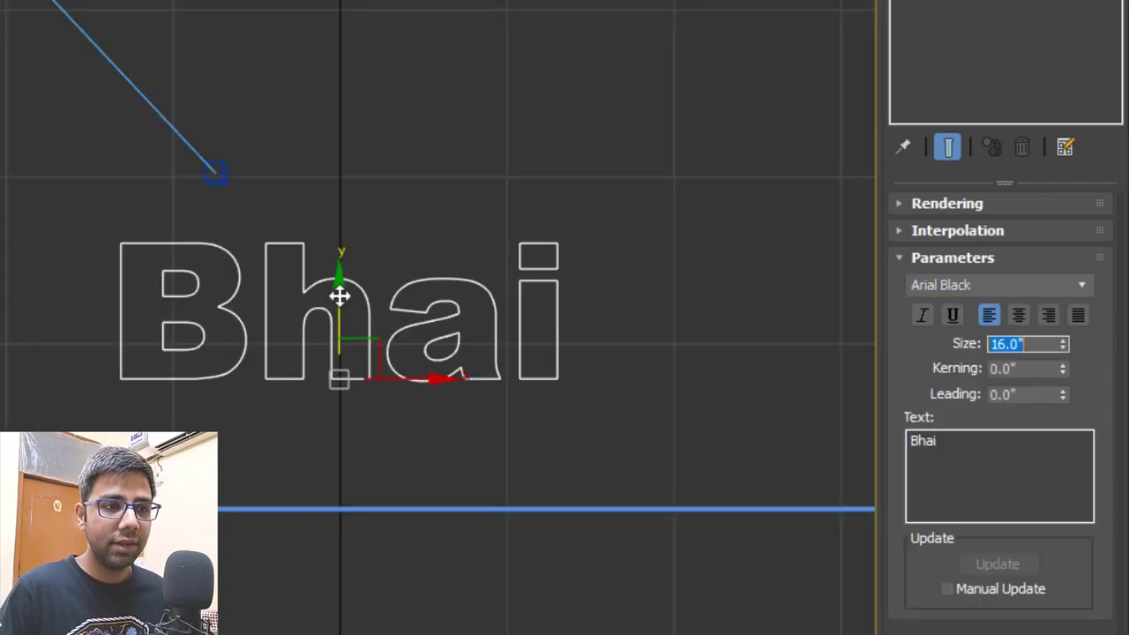
# - Copy the "Bhai" text directly above the original and change the copy's wording to "Allrounder"
pyautogui.scroll(-2, 339, 296)
pyautogui.moveTo(343, 315)
pyautogui.keyDown('shift'); pyautogui.mouseDown()
pyautogui.moveTo(368, 156)
pyautogui.moveTo(376, 187)
pyautogui.mouseUp(); pyautogui.keyUp('shift')
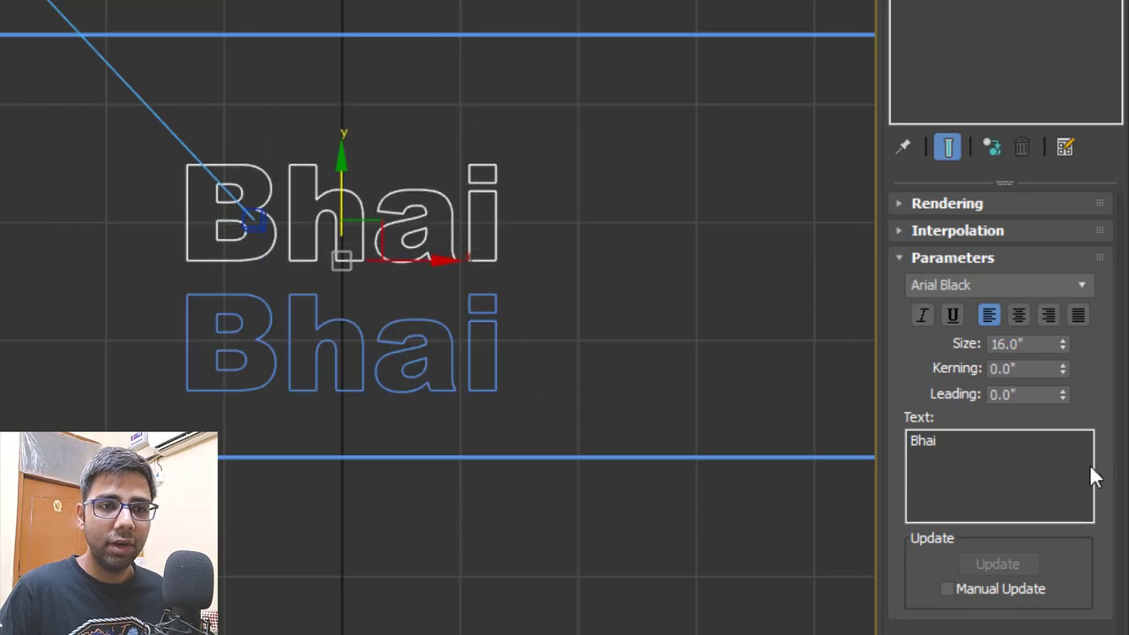
pyautogui.doubleClick(988, 445)
pyautogui.write('Allrounder')
# - Select both lines of text and shift them together slightly upward on the sign board
pyautogui.moveTo(302, 318); pyautogui.dragTo(248, 323, button='middle')
pyautogui.keyDown('ctrl'); pyautogui.click(262, 321); pyautogui.keyUp('ctrl')
pyautogui.moveTo(288, 214); pyautogui.dragTo(307, 192)
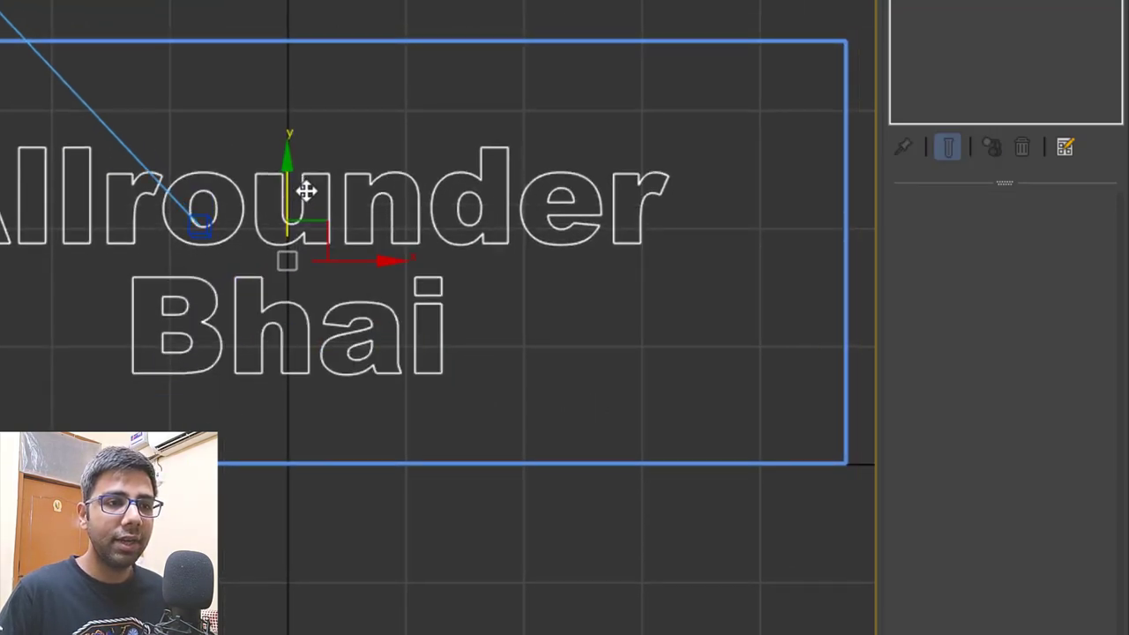
# - Set the "Allrounder" text's size to 20 inches and move it slightly higher on the board
pyautogui.moveTo(726, 189); pyautogui.dragTo(617, 288)
pyautogui.doubleClick(1014, 343)
pyautogui.write('22')
pyautogui.press('Return')
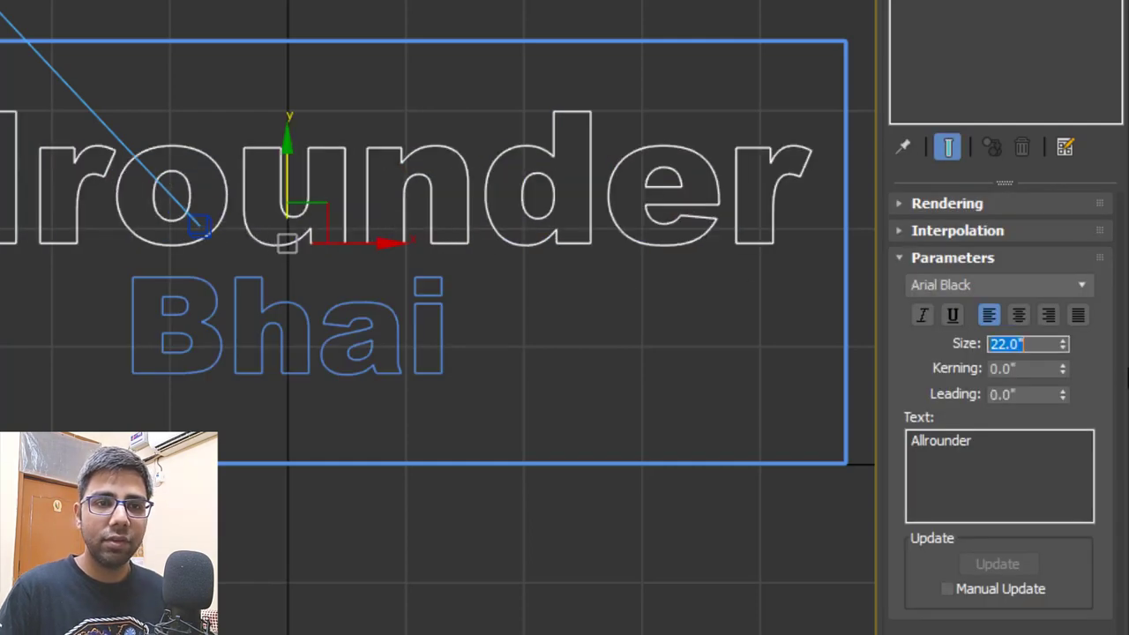
pyautogui.write('20')
pyautogui.press('Return')
pyautogui.moveTo(285, 166); pyautogui.dragTo(306, 151)
# - Set the "Bhai" text's size to 20 inches and move it slightly lower, clear of the "Allrounder" line
pyautogui.moveTo(453, 298); pyautogui.dragTo(353, 388)
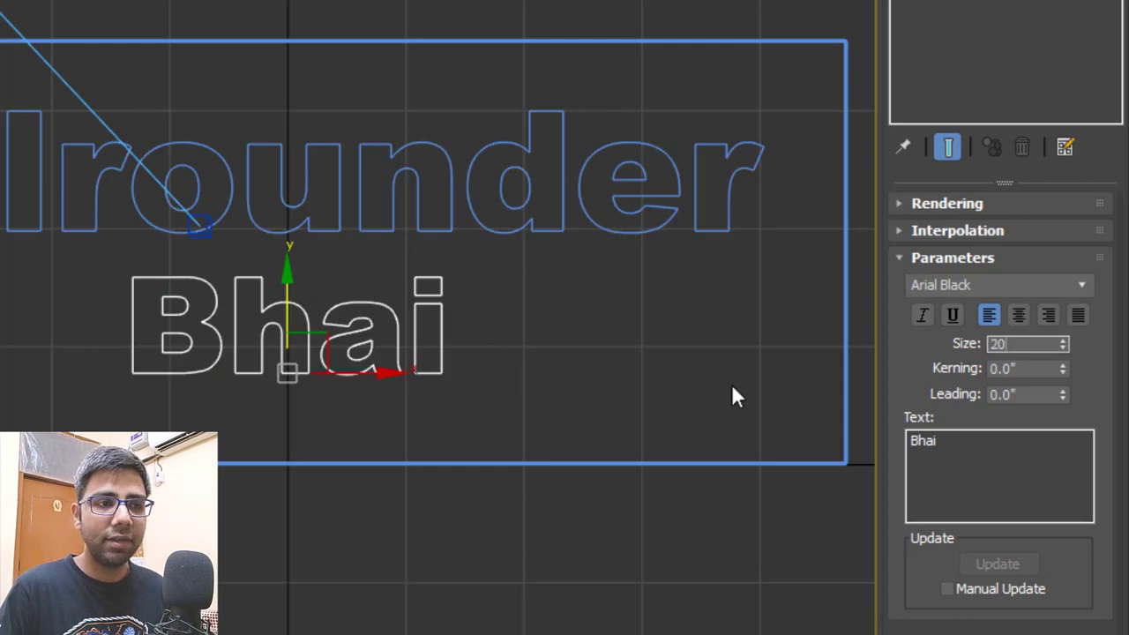
pyautogui.press('Return')
pyautogui.moveTo(285, 291); pyautogui.dragTo(301, 310)
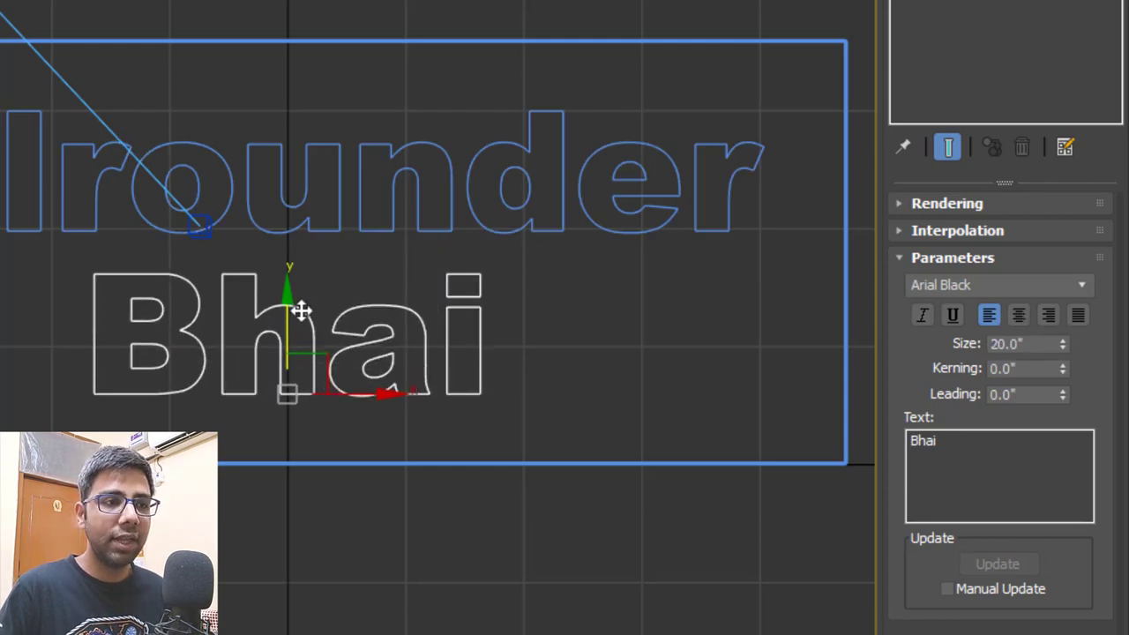
# - Apply an Extrude modifier to the "Allrounder" text and to the "Bhai" text
pyautogui.moveTo(612, 353); pyautogui.dragTo(396, 198)
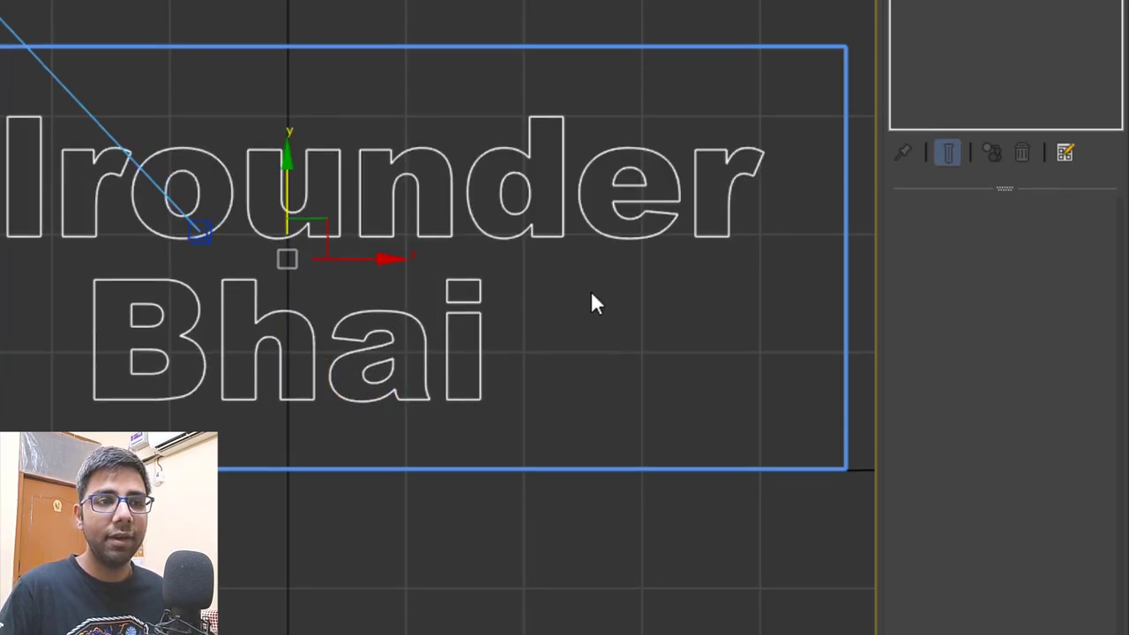
pyautogui.click(1065, 71)
pyautogui.scroll(-10, 1066, 70)
pyautogui.click(1077, 69)
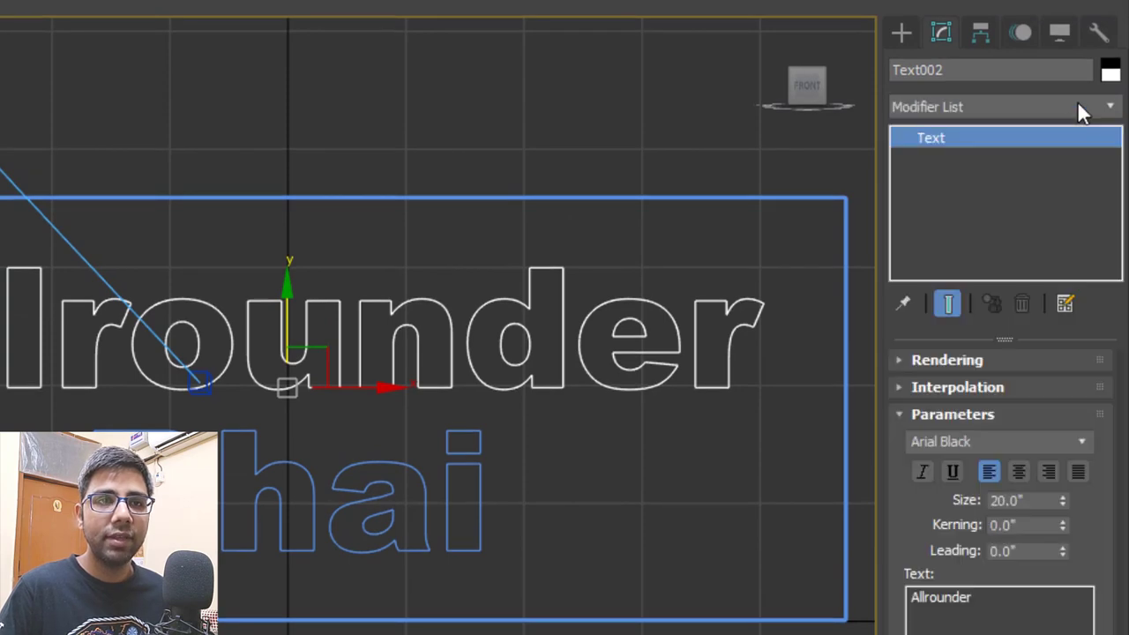
pyautogui.click(1078, 69)
pyautogui.press('e')
pyautogui.click(997, 234)
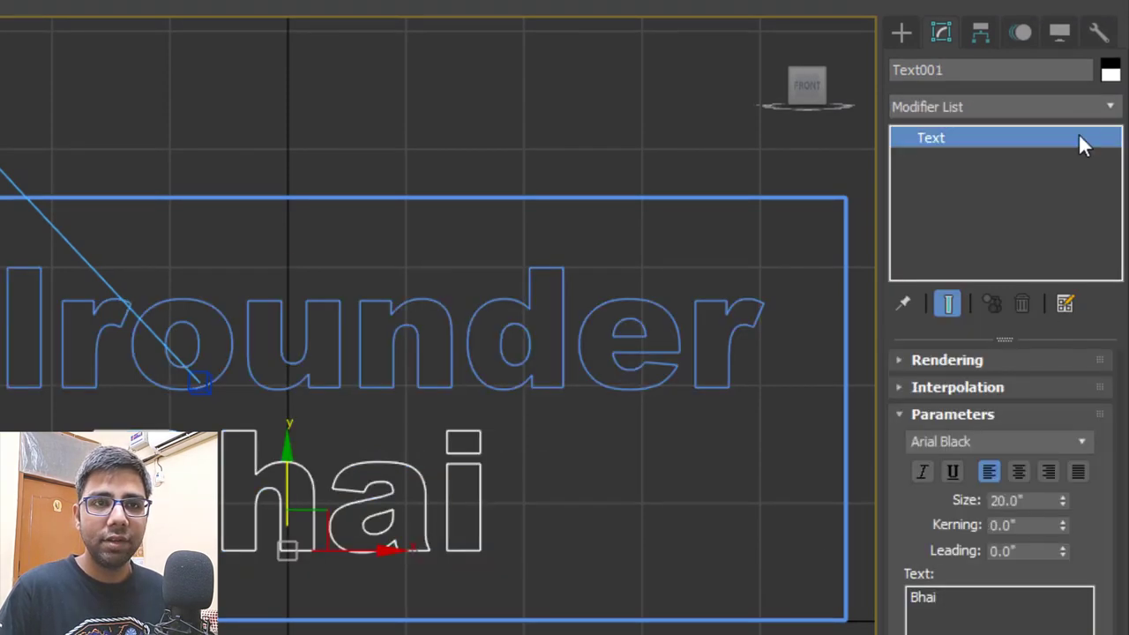
pyautogui.click(1085, 106)
pyautogui.scroll(-3, 1086, 106)
pyautogui.press('e')
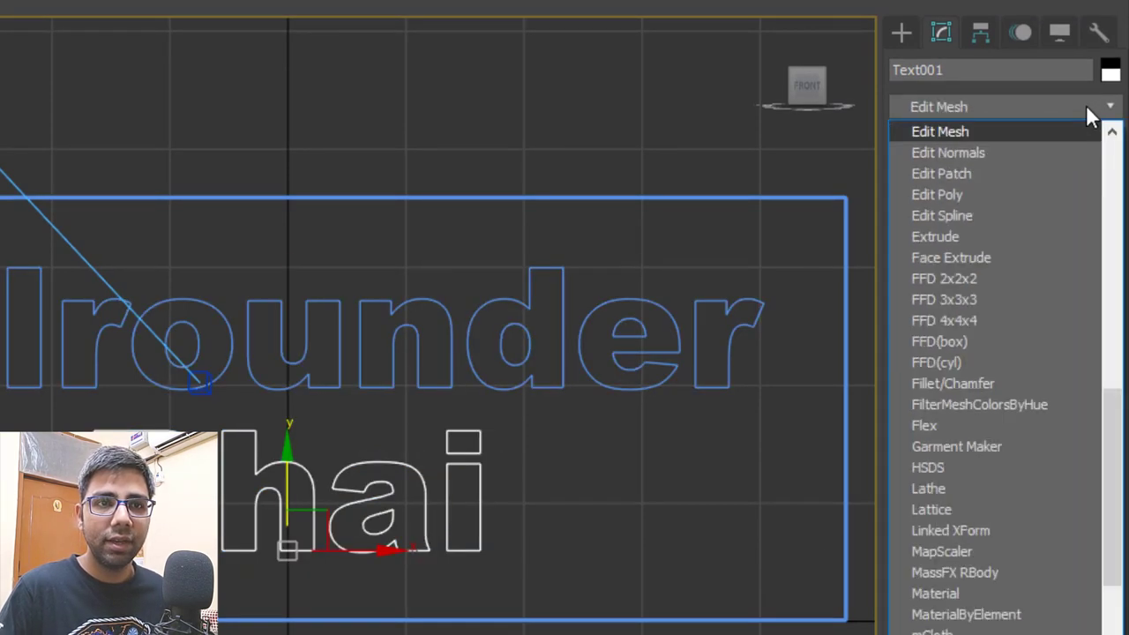
pyautogui.click(953, 232)
# - In the top view, move both extruded texts forward so they stand out from the front of the sign board
pyautogui.hotkey('ctrl', 'a')
pyautogui.press('t')
pyautogui.hotkey('alt', 'w')
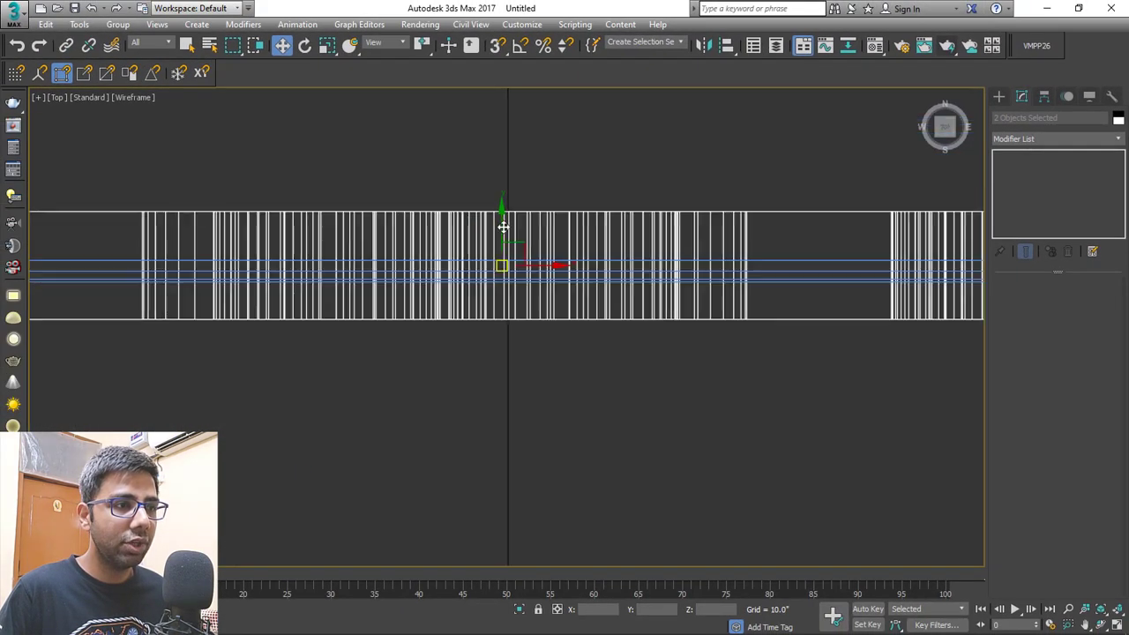
pyautogui.moveTo(503, 228); pyautogui.dragTo(526, 292)
# - In the camera view, convert both texts to editable polys and turn them into V-Ray mesh lights
pyautogui.press('c')
pyautogui.rightClick(716, 337)
pyautogui.moveTo(602, 435)
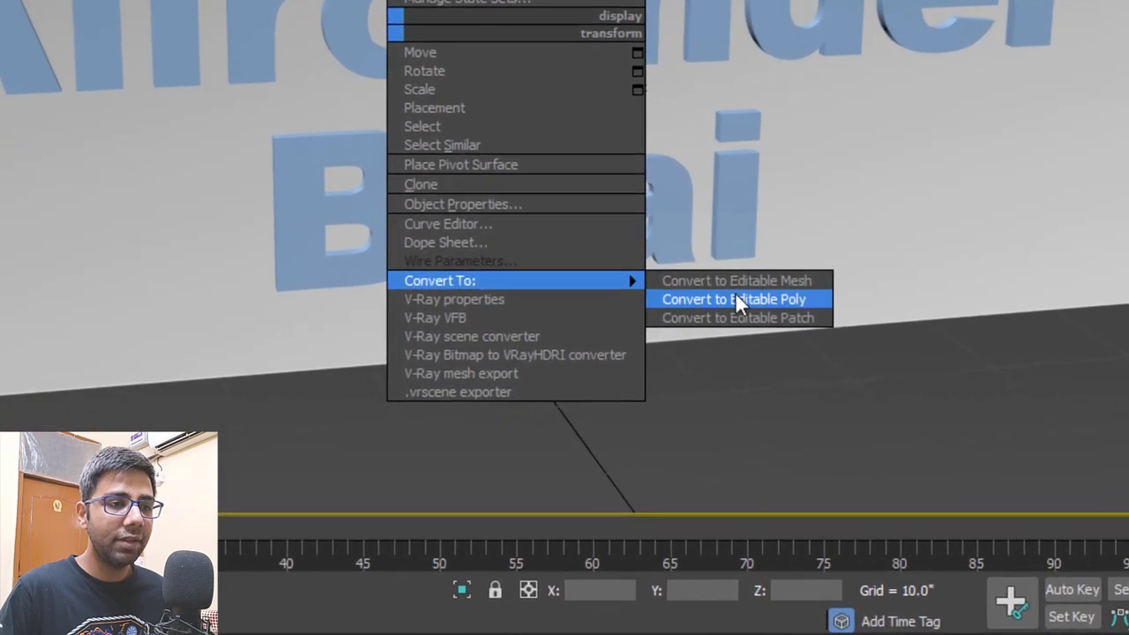
pyautogui.click(739, 304)
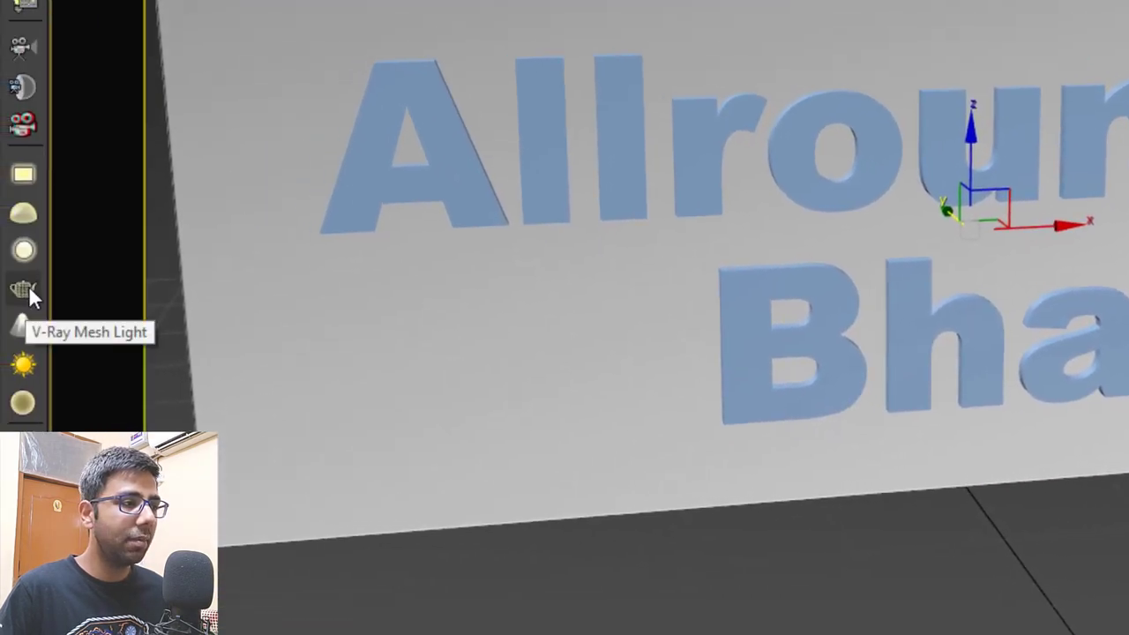
pyautogui.click(27, 291)
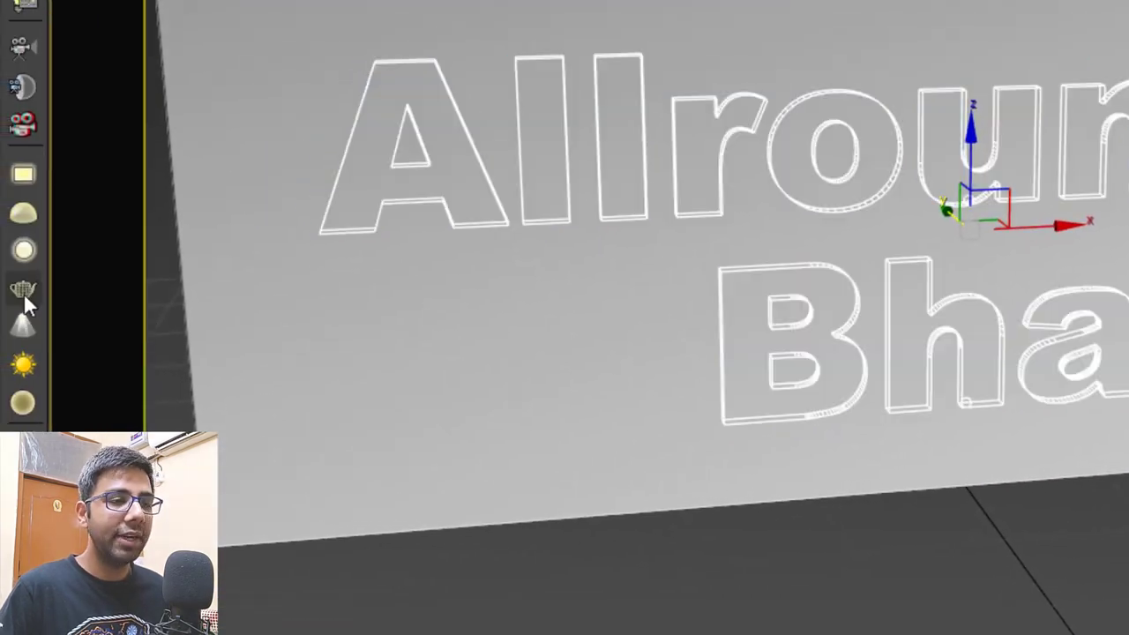
# - Set the light multiplier of both the "Allrounder" and "Bhai" mesh lights to 120
pyautogui.click(327, 385)
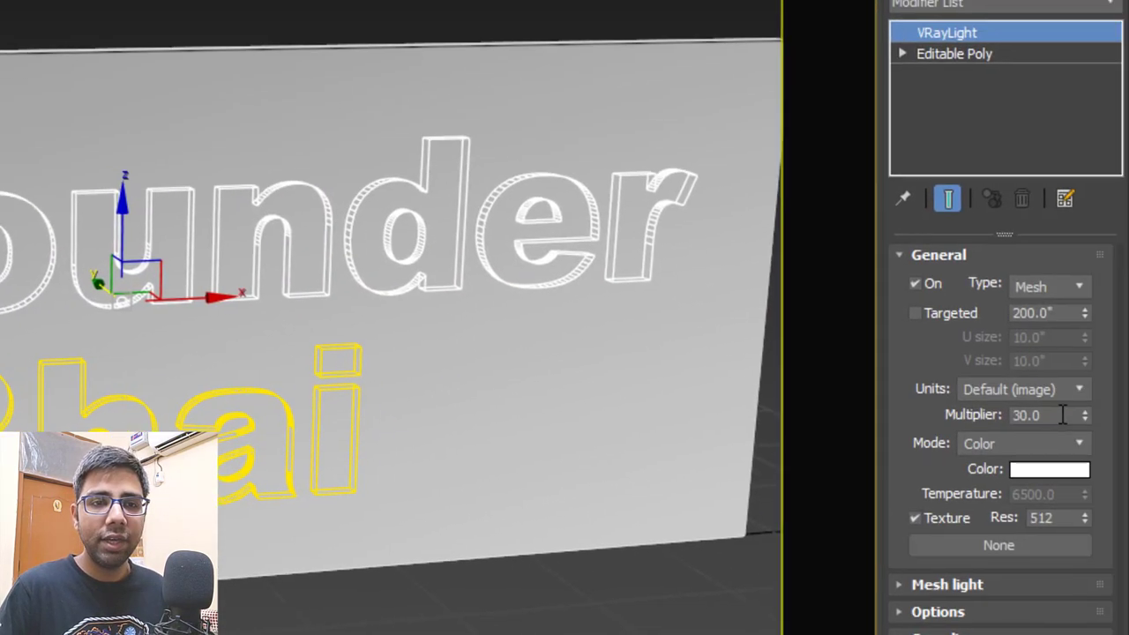
pyautogui.moveTo(1068, 415); pyautogui.dragTo(813, 423)
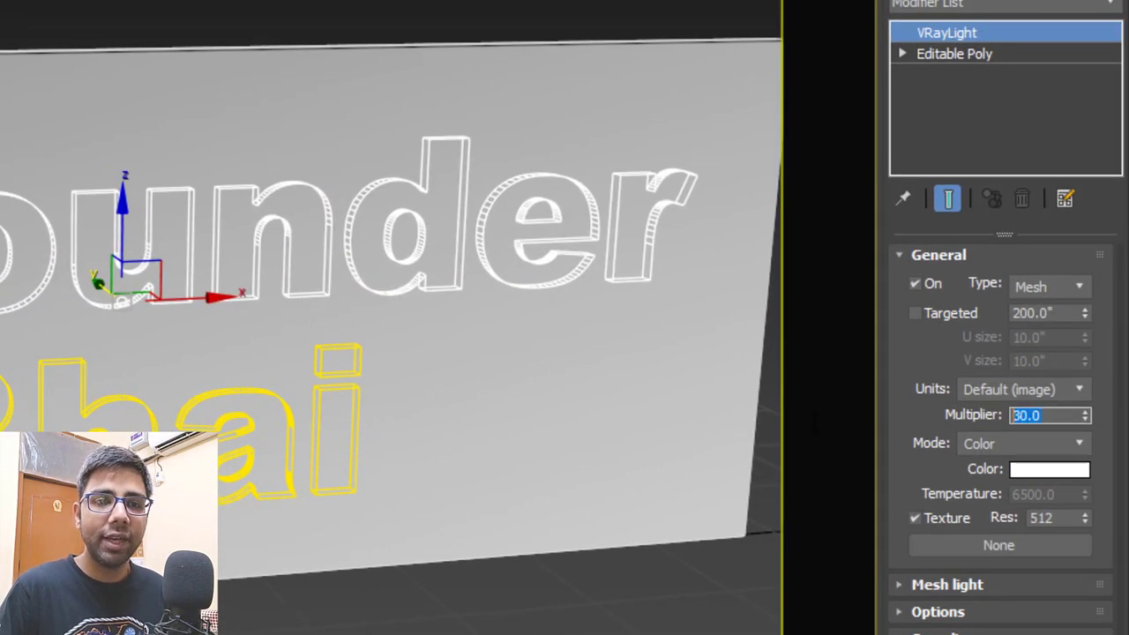
pyautogui.write('120')
pyautogui.press('Return')
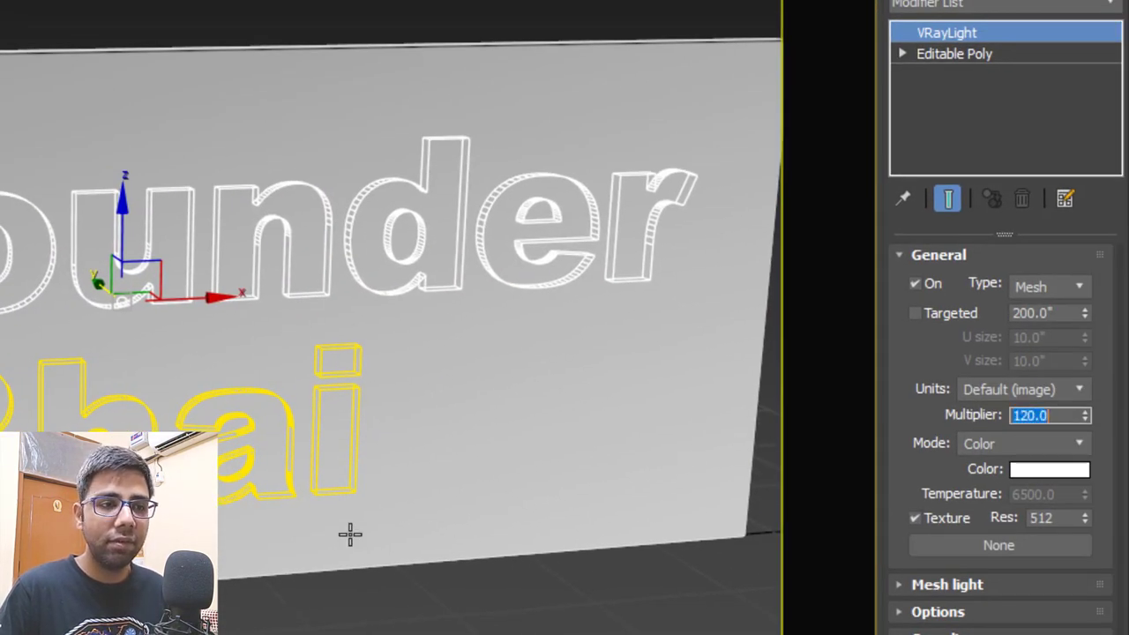
pyautogui.click(284, 443)
pyautogui.write('120')
pyautogui.press('Return')
# - Set the text mesh lights' colour to pure red (255, 0, 0) and render the camera view
pyautogui.click(1037, 470)
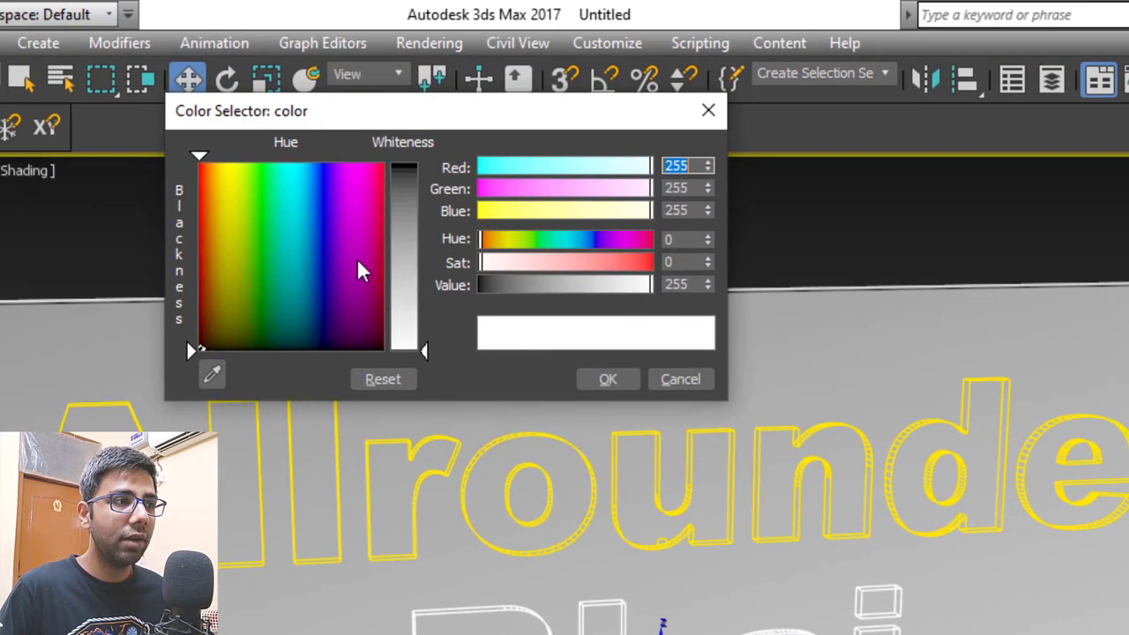
pyautogui.moveTo(358, 259); pyautogui.dragTo(198, 162)
pyautogui.moveTo(423, 347); pyautogui.dragTo(424, 165)
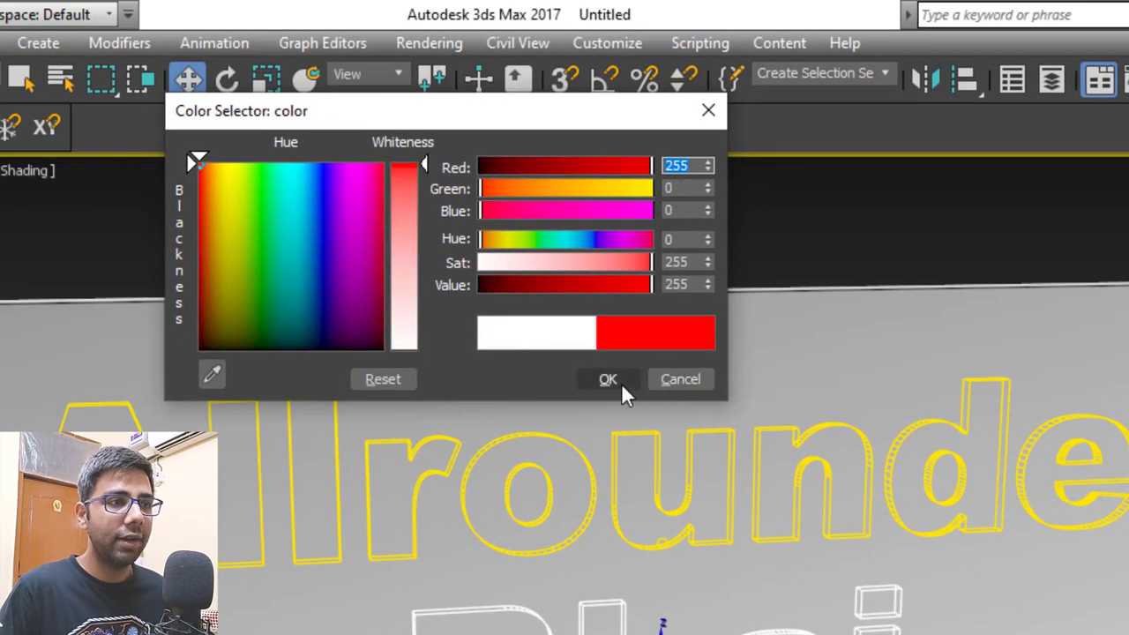
pyautogui.click(607, 380)
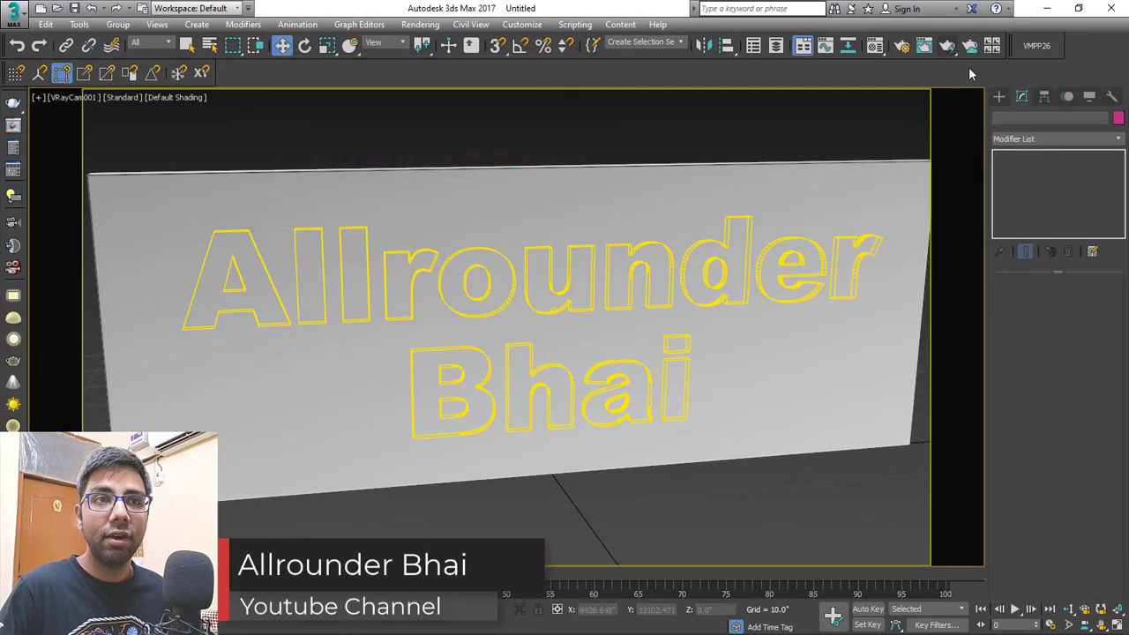
pyautogui.click(946, 45)
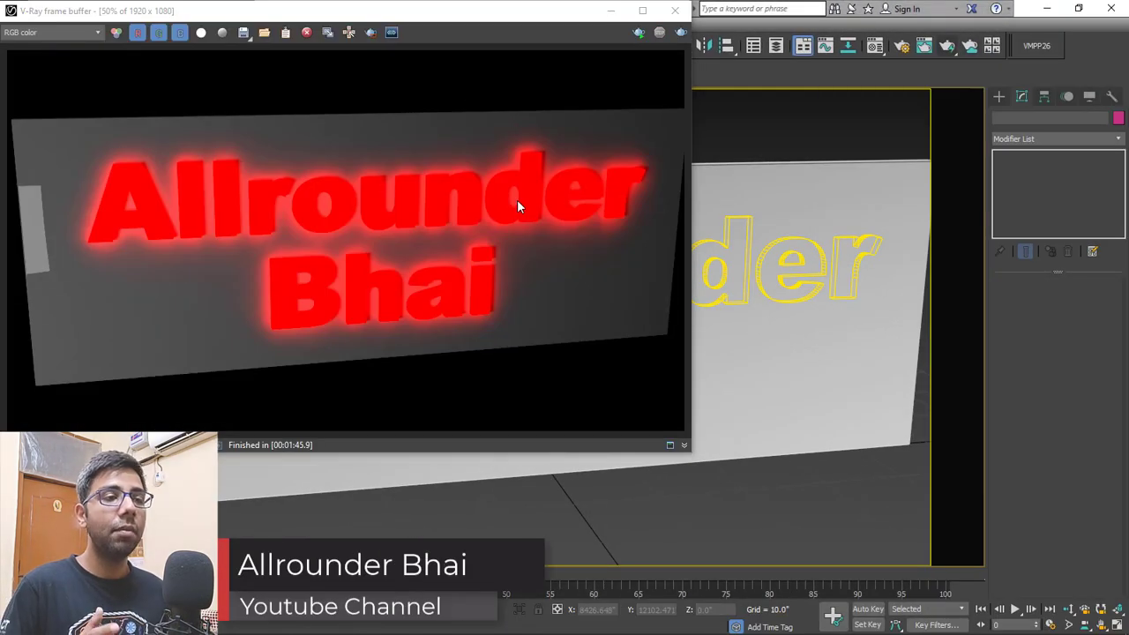